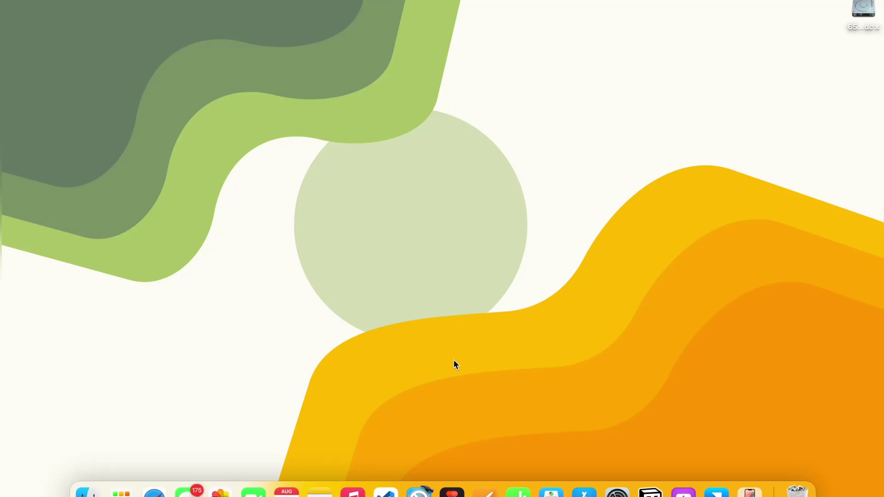
Bring up the Untitled Figma file showing the three colour swatches and pink illustration
left_click(455, 477)
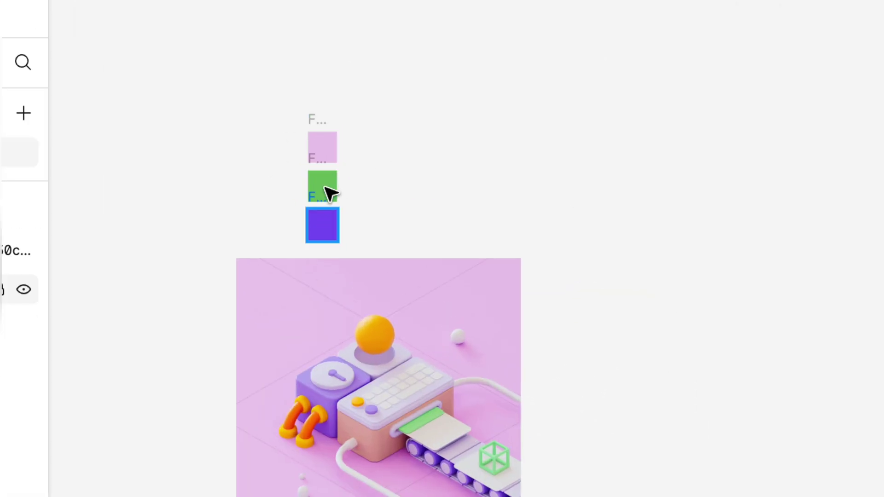
scroll(359, 361, "down", 5)
scroll(361, 361, "up", 3)
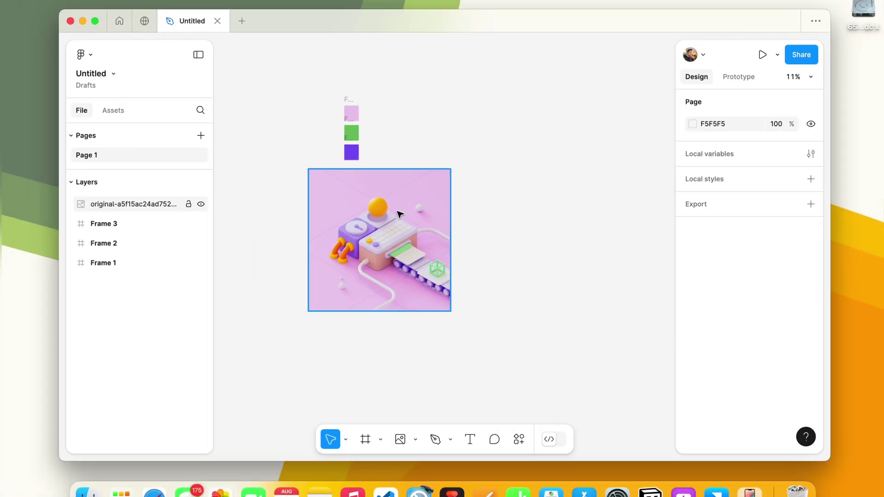
scroll(495, 170, "right", 4)
scroll(495, 169, "up", 2)
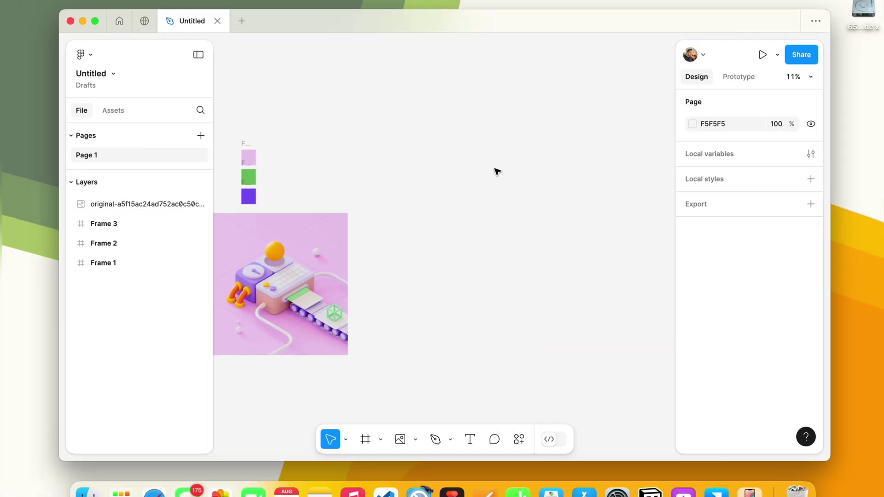
Add a 1440×1024 Desktop frame and move it above the illustration
key("f")
left_click(719, 245)
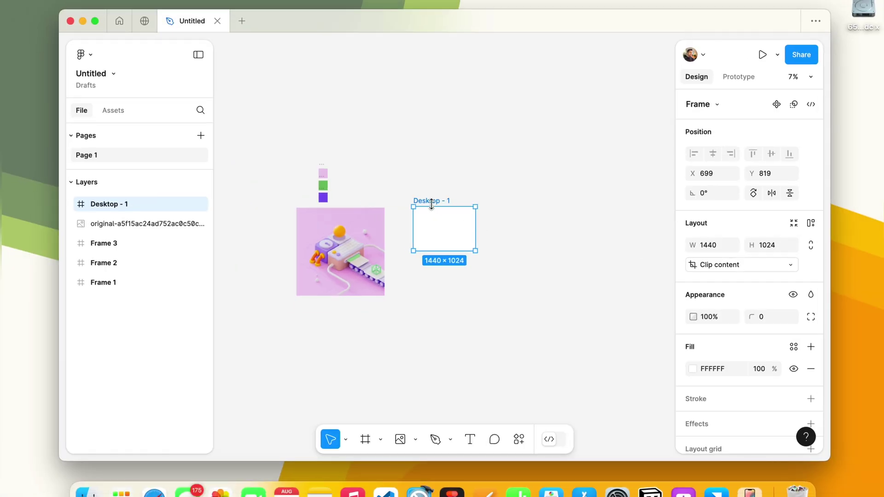
left_click_drag(429, 201, 395, 149)
scroll(708, 294, "down", 2)
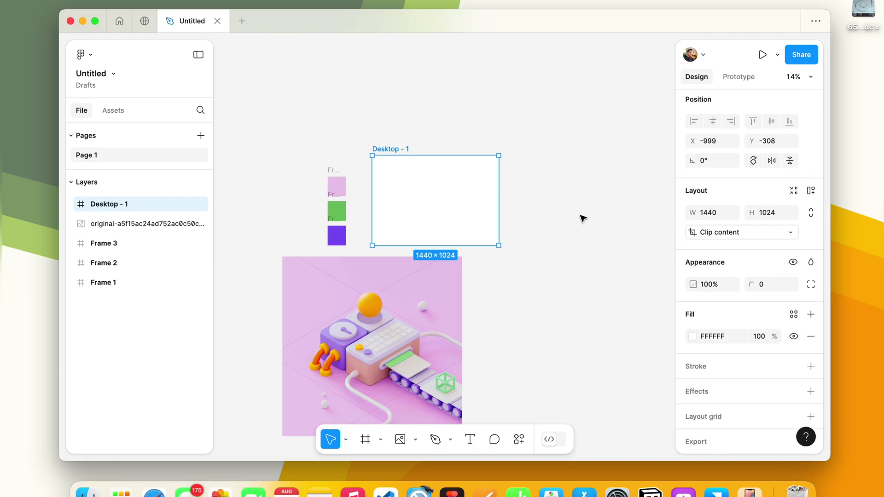
Set the page background colour to the pink swatch E9CBEB
left_click(560, 162)
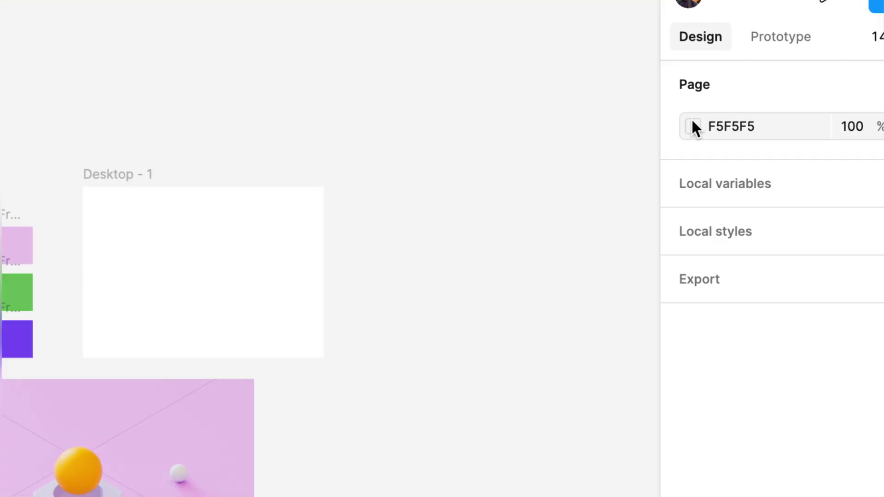
left_click(693, 124)
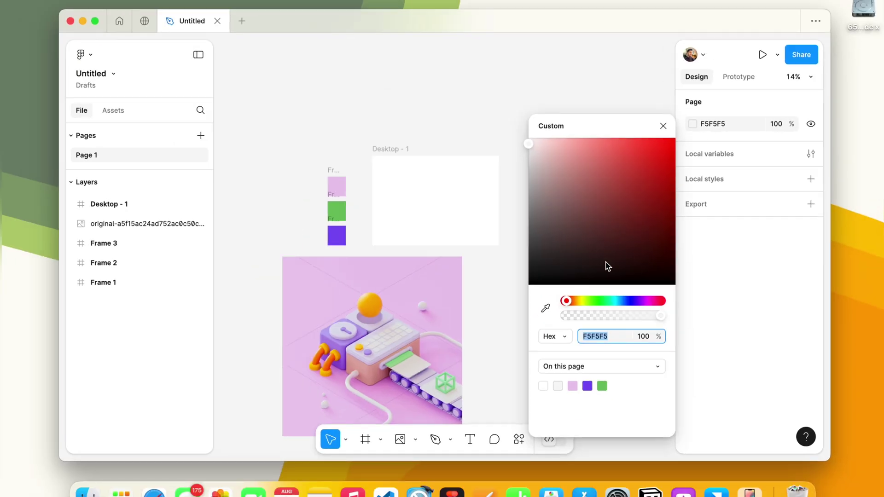
left_click(576, 383)
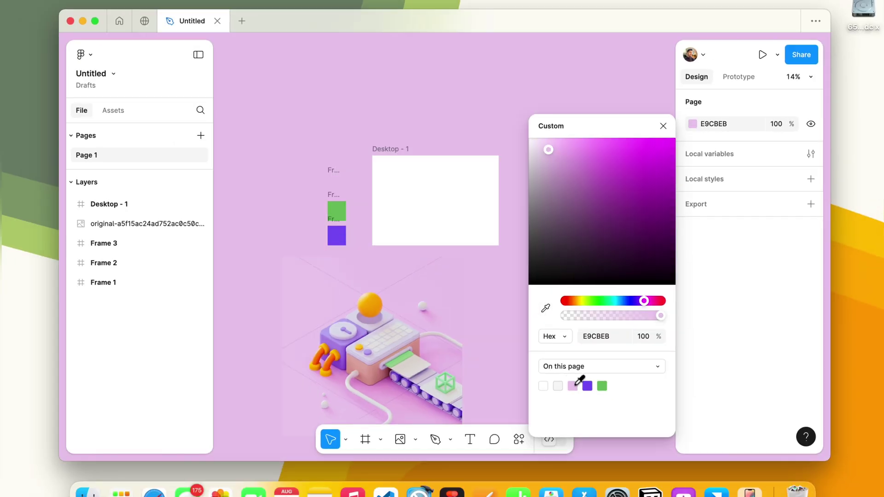
left_click(663, 126)
Round the Desktop - 1 frame's corners, trying radius 8 and then 13
left_click(399, 151)
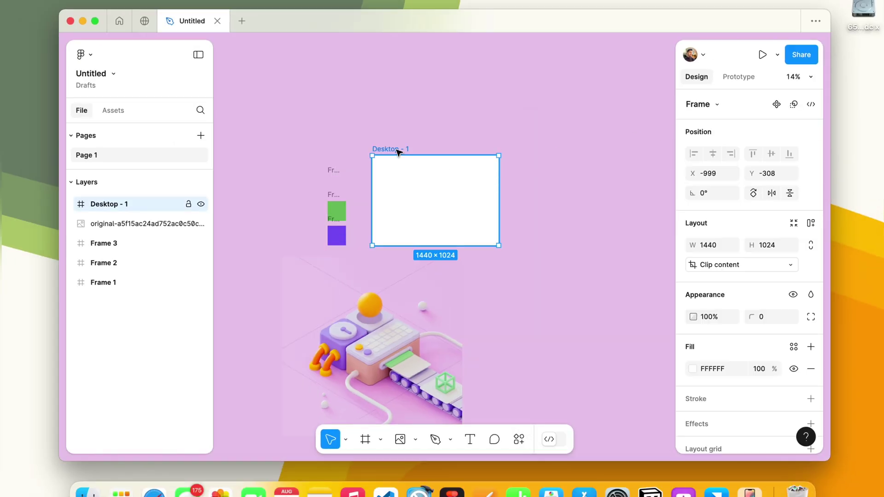
scroll(398, 152, "up", 3)
scroll(336, 142, "up", 2)
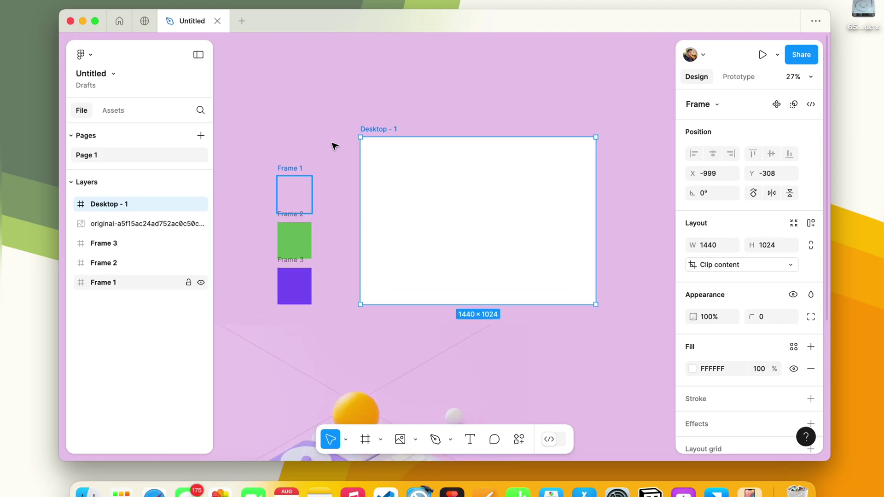
left_click(761, 318)
type("8")
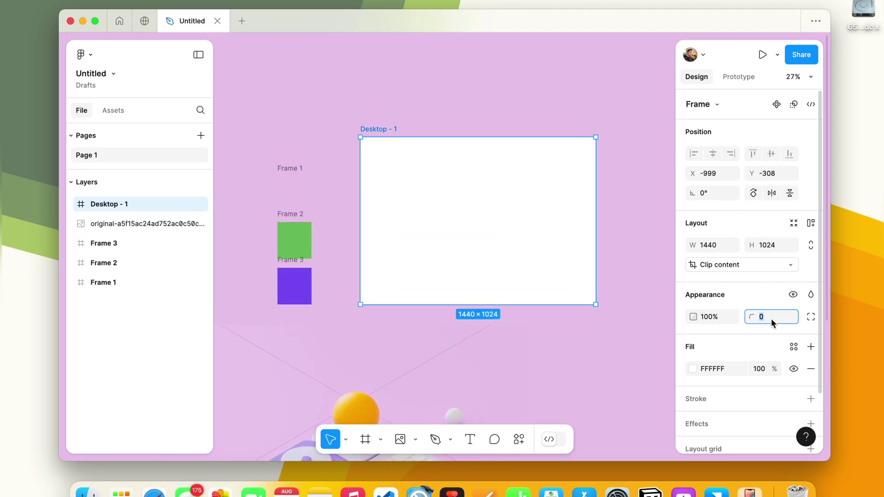
key("Return")
type("13")
key("Return")
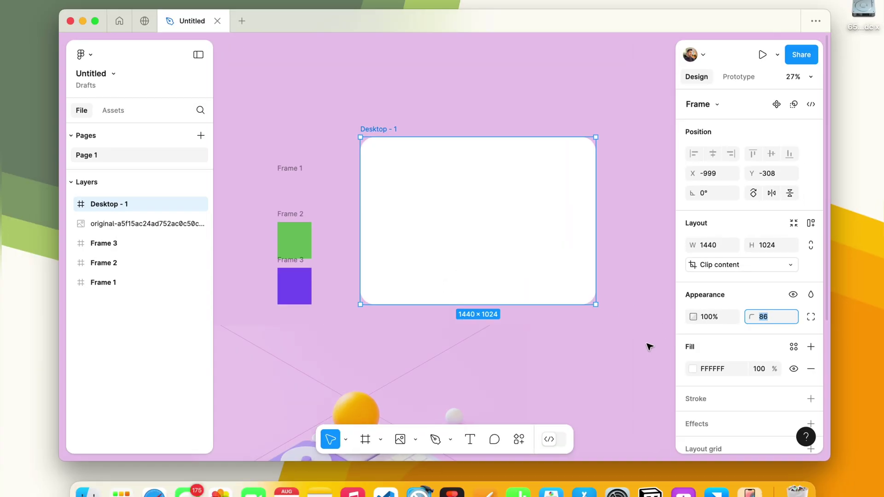
left_click(648, 346)
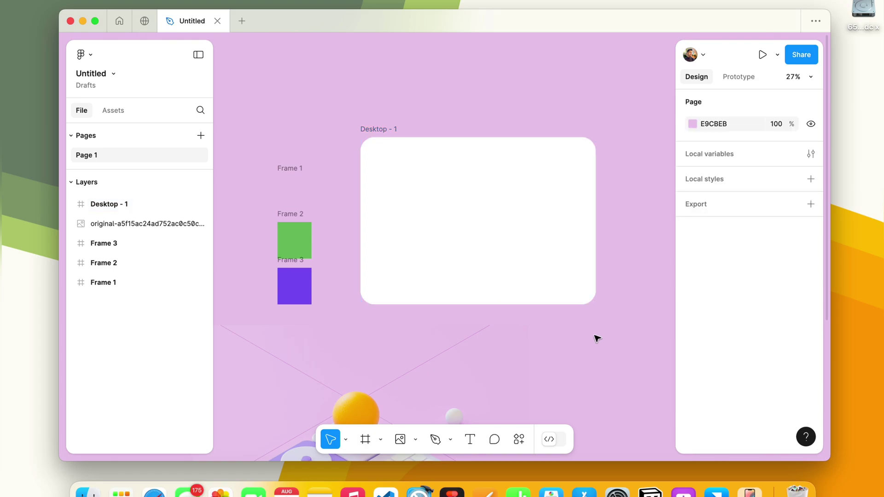
Settle the Desktop - 1 frame's corner radius at 68
left_click(589, 302)
left_click_drag(775, 318, 775, 316)
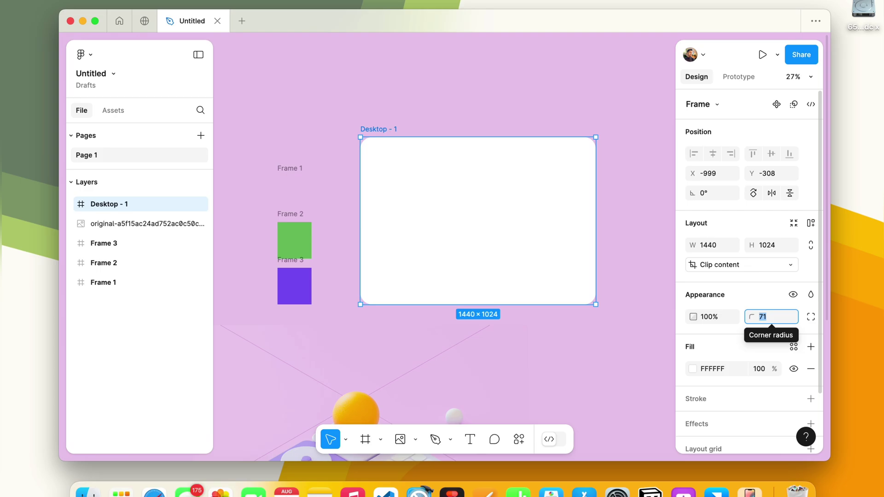
type("66")
key("Return")
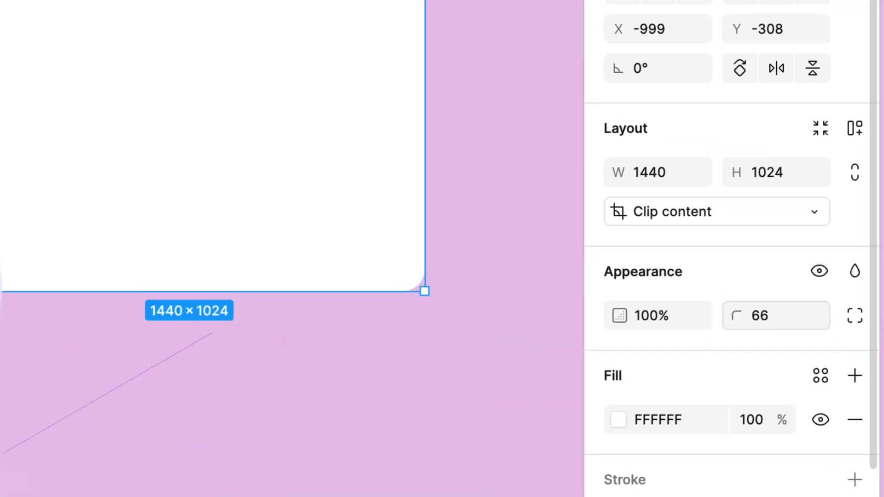
left_click(758, 316)
type("68")
key("Return")
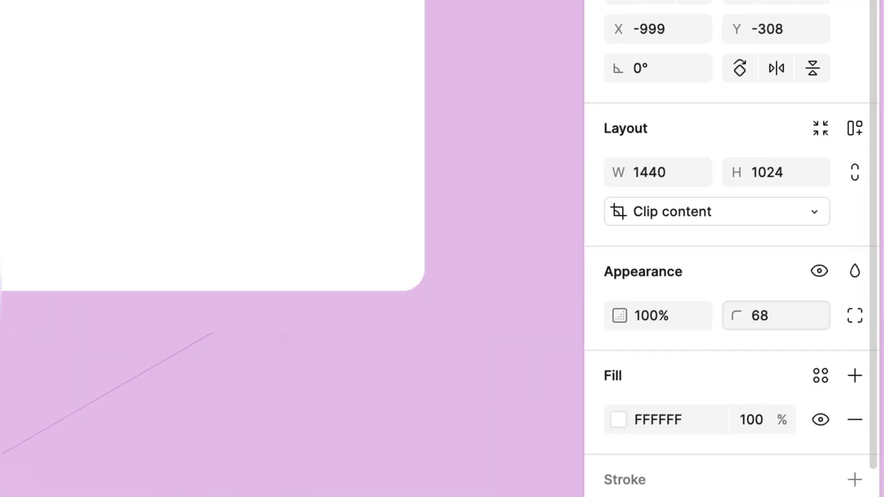
key("Escape")
left_click(415, 439)
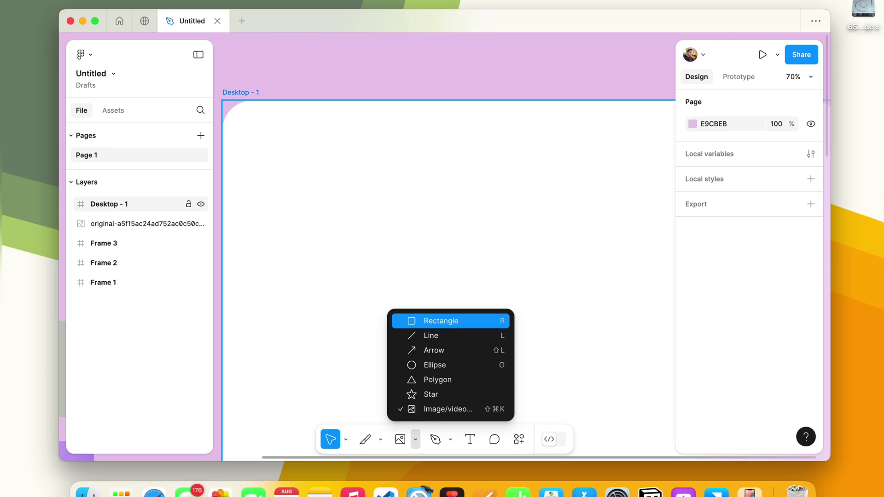
Draw an 85×85 square near the frame's top-left and fill it 7E57EB
key("r")
left_click_drag(263, 137, 303, 177)
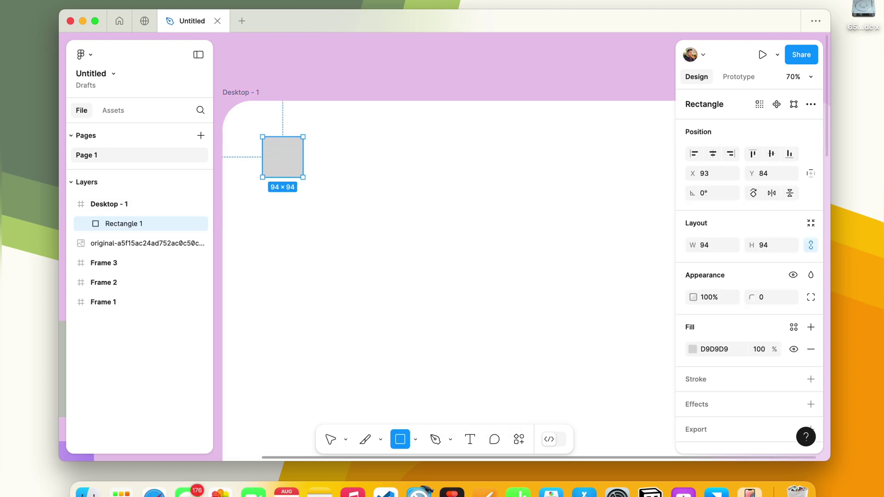
scroll(276, 156, "down", 3)
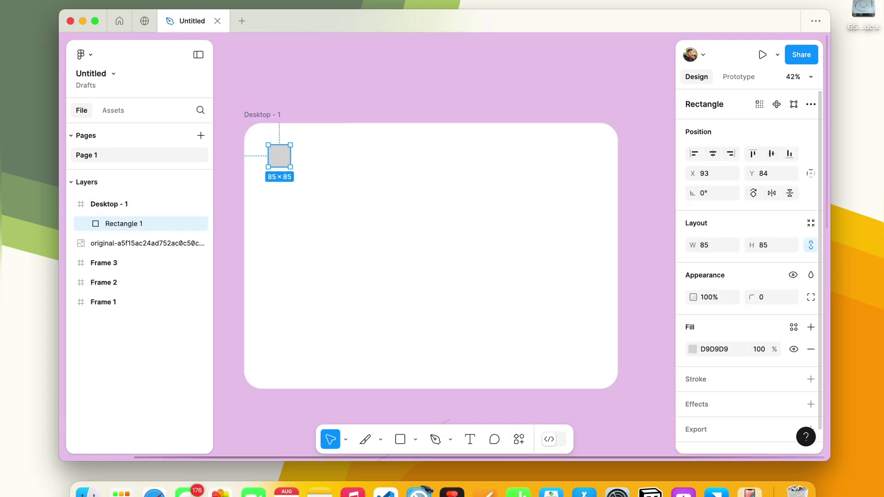
left_click(692, 349)
type("7E57EB")
key("Return")
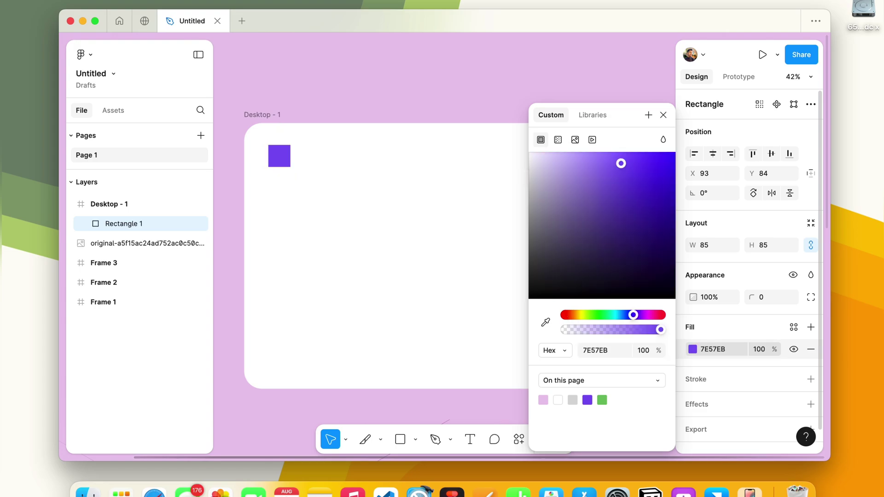
Give the square a diagonal linear gradient from 7E57EB to 9E7FF4
left_click(558, 140)
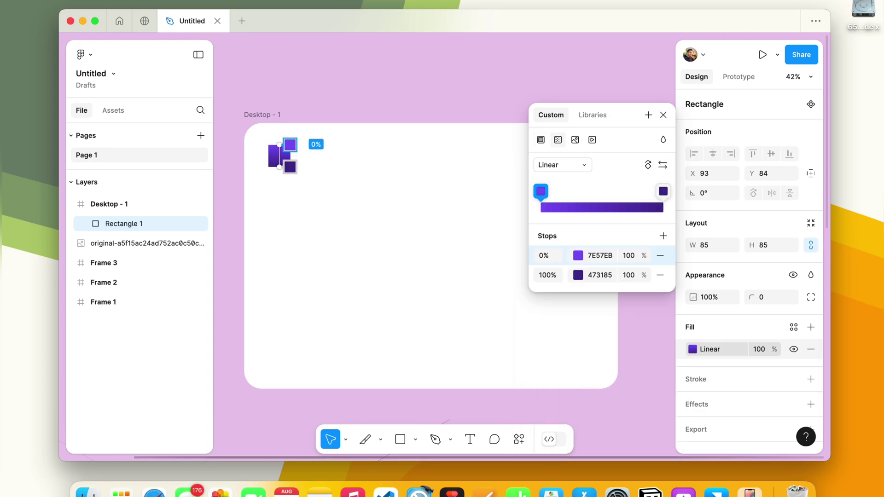
scroll(247, 145, "up", 5)
left_click_drag(340, 146, 360, 180)
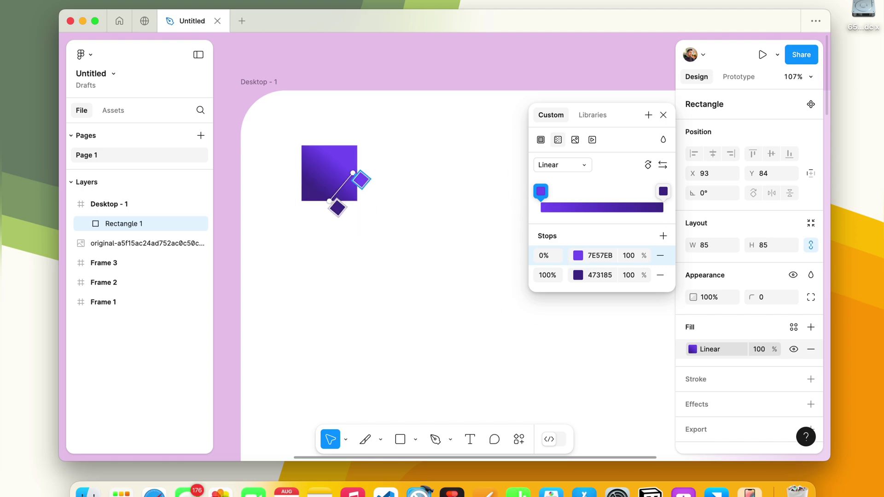
left_click_drag(337, 209, 294, 166)
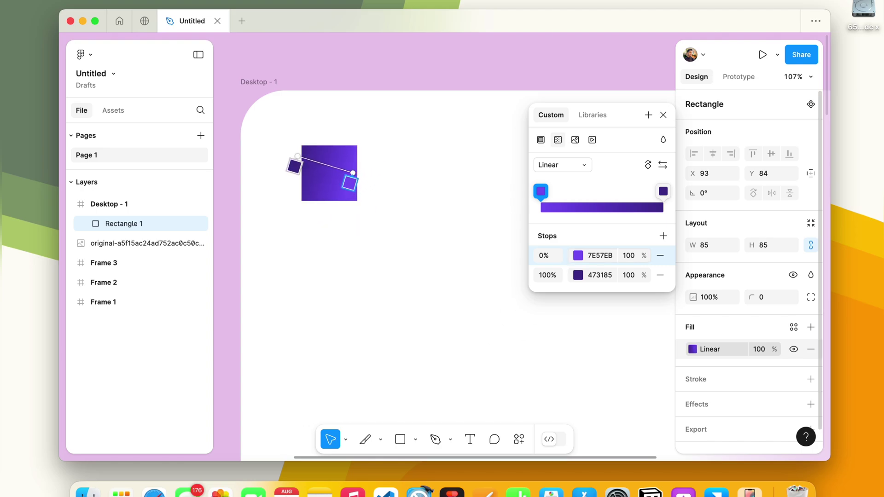
left_click(600, 255)
key("super+c")
left_click(600, 275)
key("super+v")
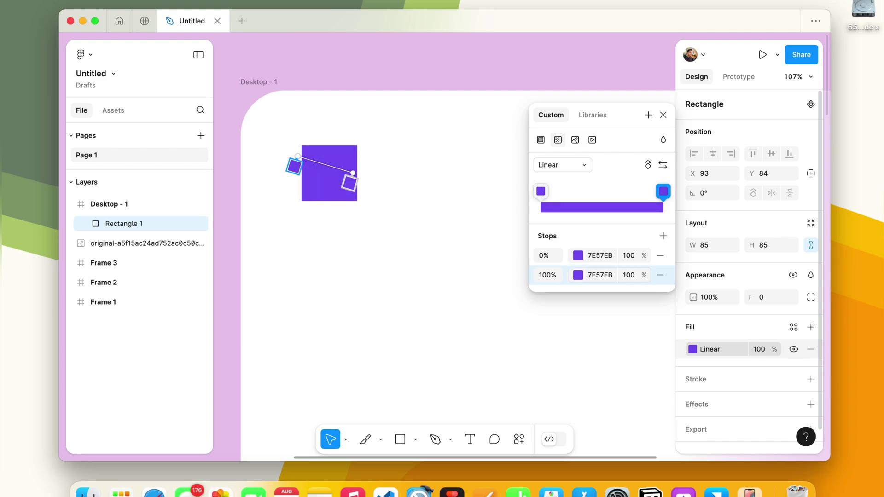
left_click(579, 276)
left_click_drag(471, 171, 453, 167)
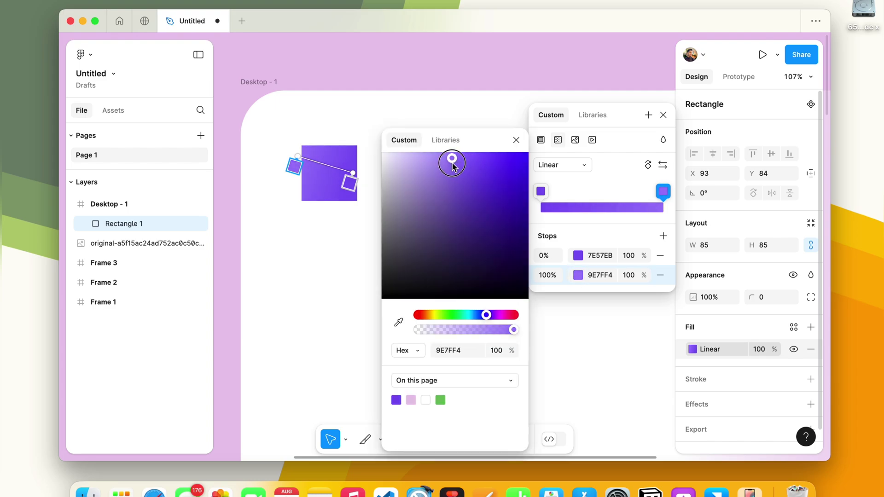
left_click(516, 140)
Set the square's corner radius to 21
left_click(663, 115)
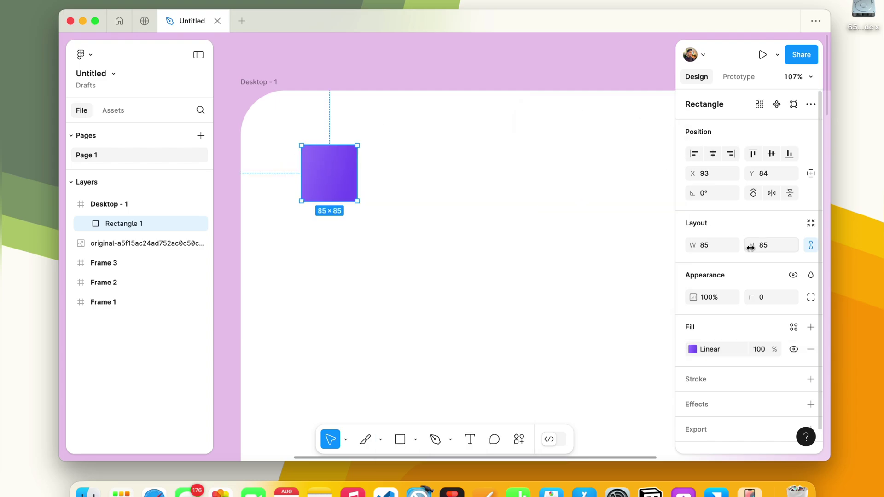
left_click(778, 298)
type("7")
key("Return")
type("13")
key("Return")
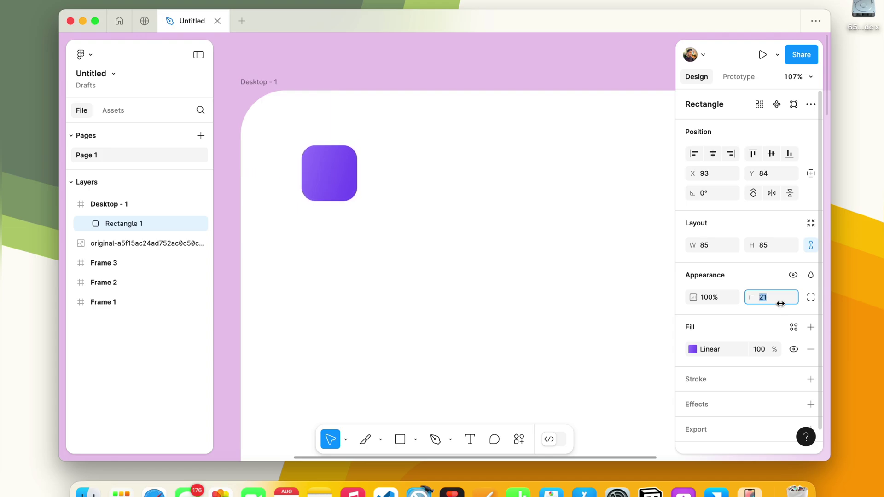
scroll(506, 252, "up", 3)
scroll(506, 252, "up", 2)
scroll(505, 253, "up", 2)
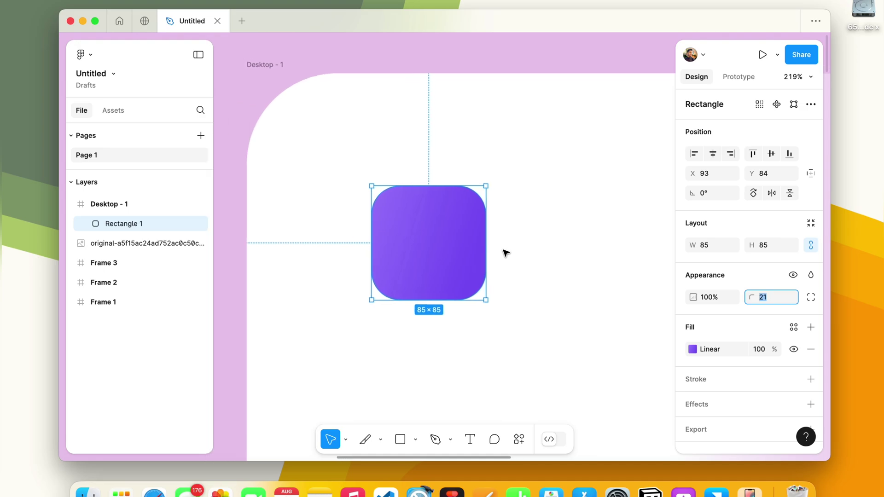
scroll(506, 252, "up", 1)
left_click(402, 441)
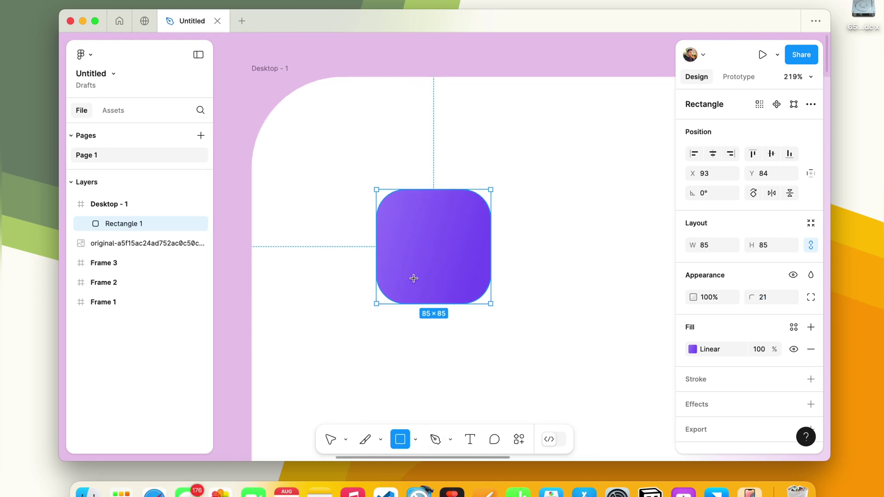
Draw a thin white FFFFFF bar with corner radius 25 on the purple square
mouse_move(414, 244)
left_mouse_down()
mouse_move(420, 192)
mouse_move(419, 231)
mouse_move(454, 212)
mouse_move(415, 231)
left_mouse_up()
left_click(772, 297)
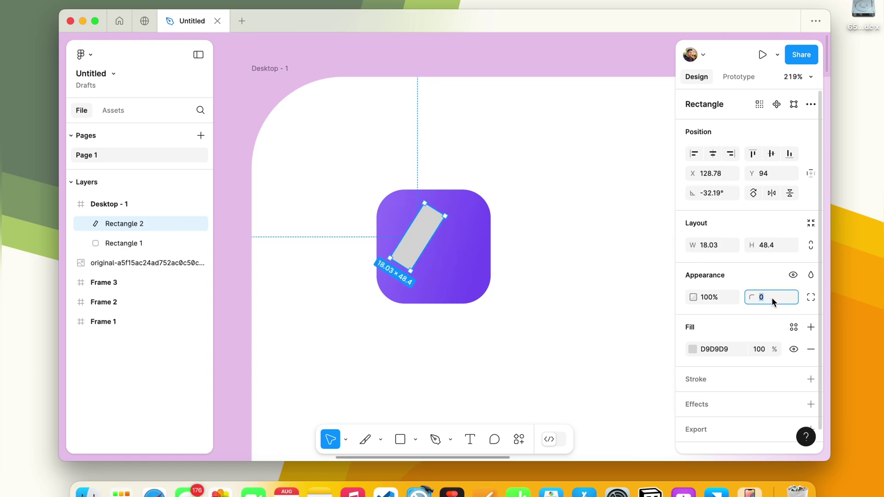
type("25")
left_click(692, 349)
type("FFFFFF")
key("Return")
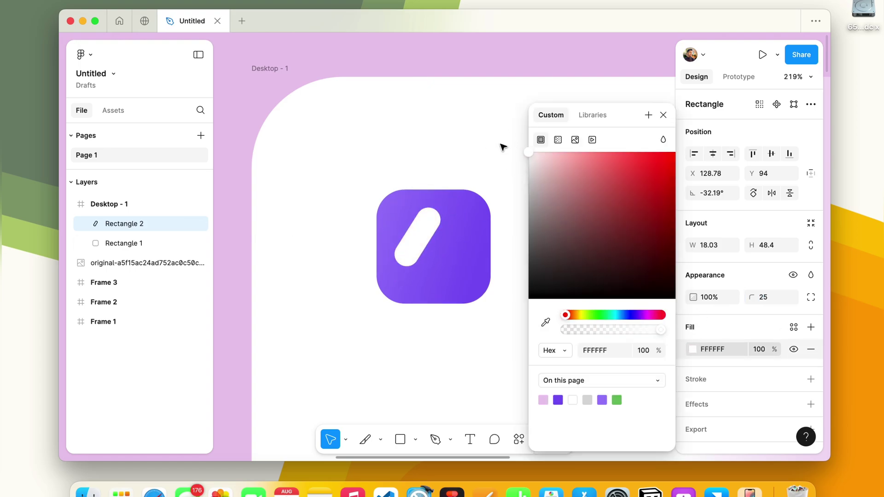
left_click(663, 115)
Duplicate the white bar, position both pills, and group them with the square
left_click_drag(419, 236, 435, 258)
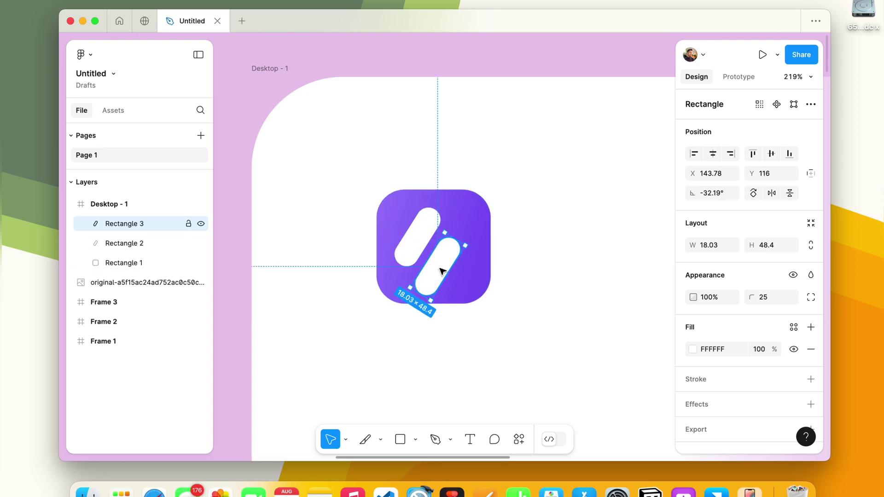
left_click(424, 247, "shift")
left_click_drag(425, 247, 440, 263)
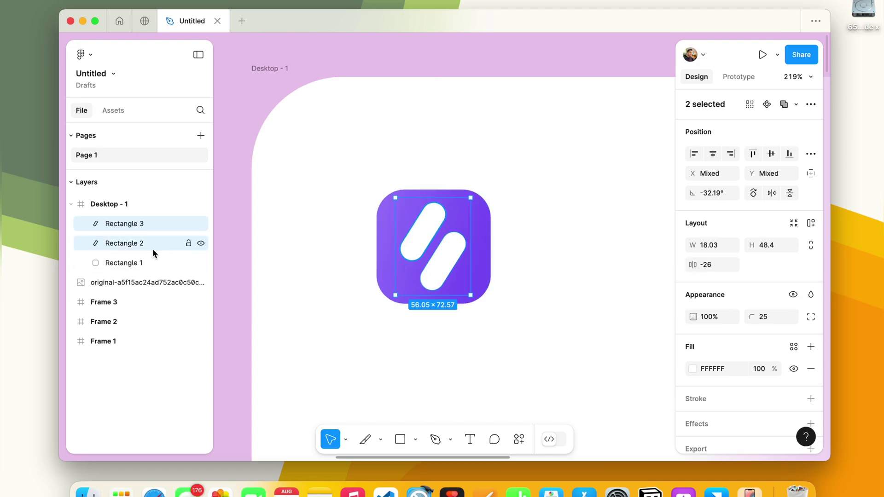
left_click(110, 259, "shift")
key("super+g")
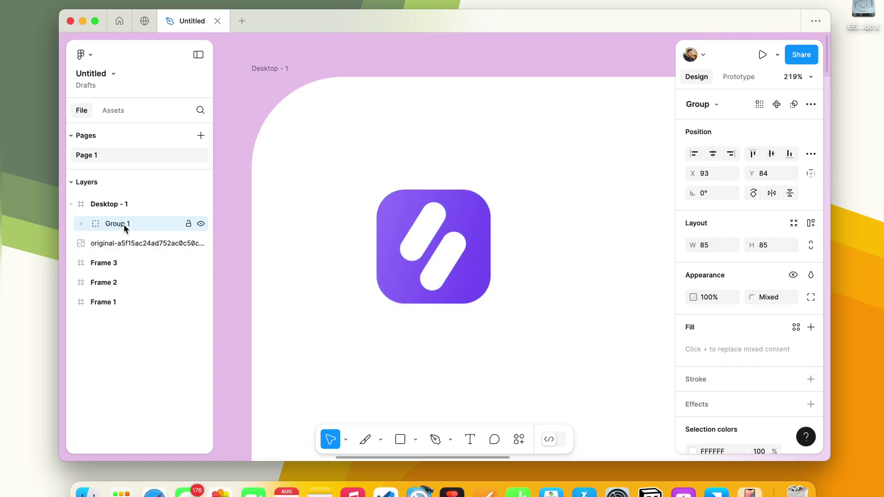
Rename the group to 'logo' and nudge it up toward the frame's top edge
double_click(121, 224)
type("logo")
key("Return")
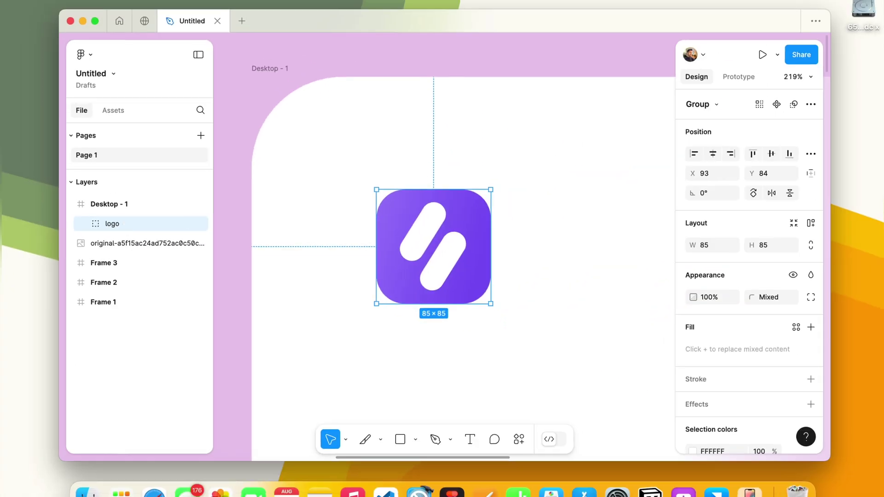
key("alt")
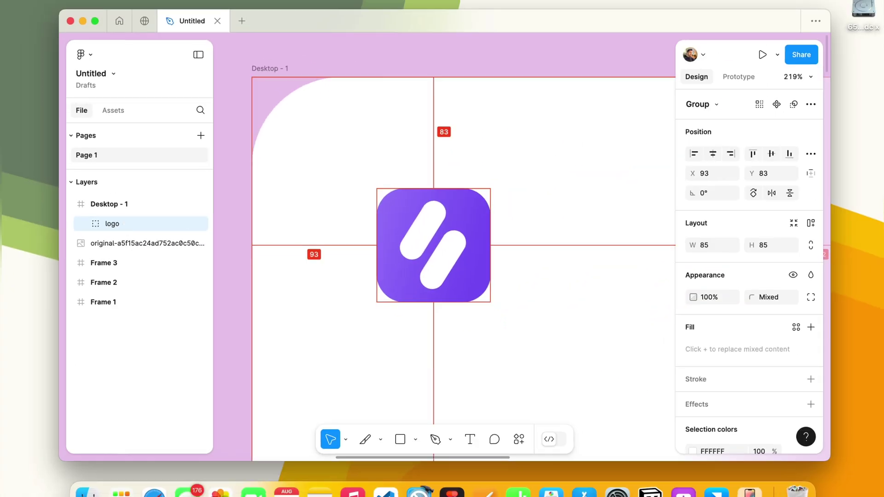
key("Up")
key("Up")
key("Up")
key("Up")
key("Up")
key("Up")
key("Up")
key("Up")
key("Up")
key("Up")
key("Up")
key("Up")
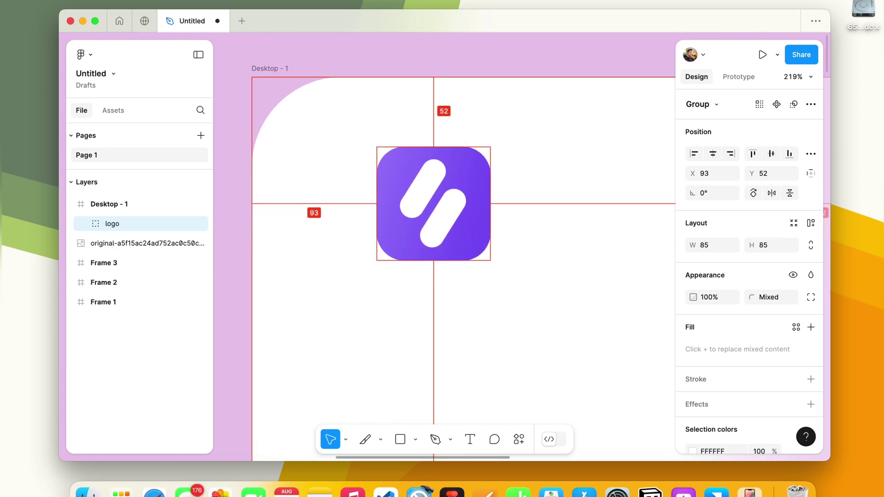
key("Up")
key("Up")
key("Up")
key("Up")
key("Up")
key("Up")
key("Up")
key("Up")
key("Up")
key("Up")
key("Up")
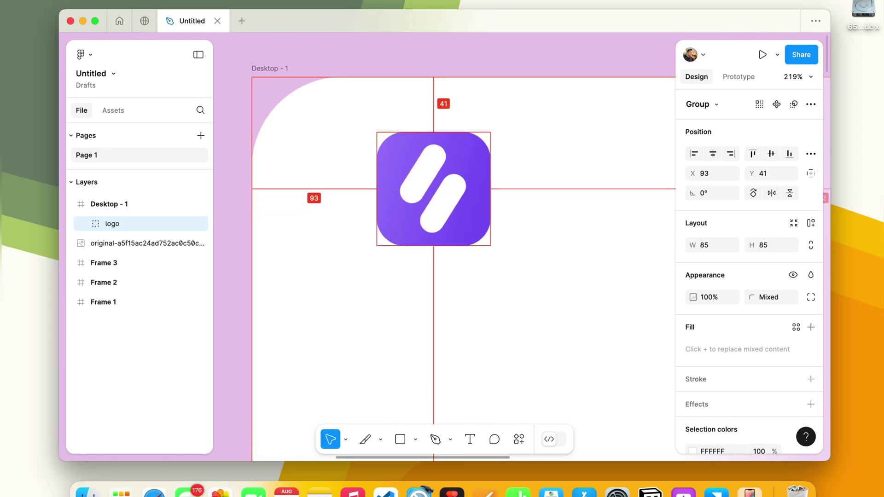
key("Up")
key("Escape")
Scale the logo down to about 72.5 px square
scroll(310, 189, "down", 3)
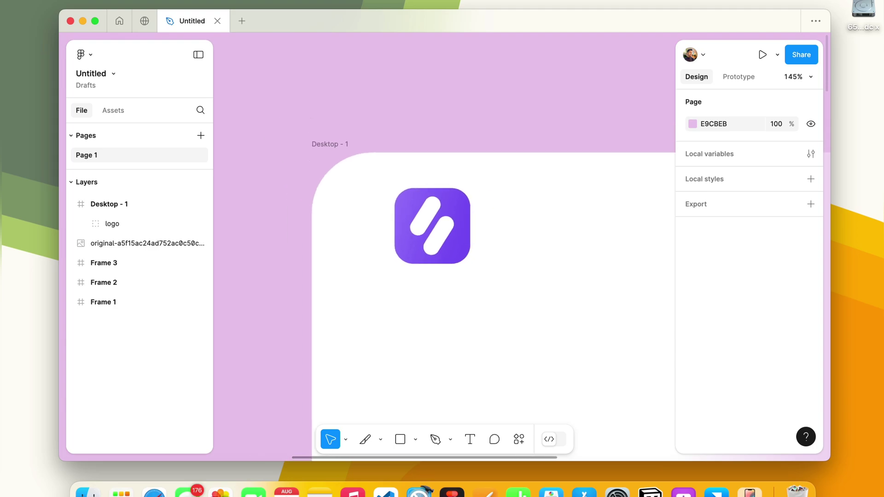
scroll(310, 190, "down", 3)
scroll(310, 190, "down", 3)
scroll(328, 193, "up", 2)
left_click(319, 183)
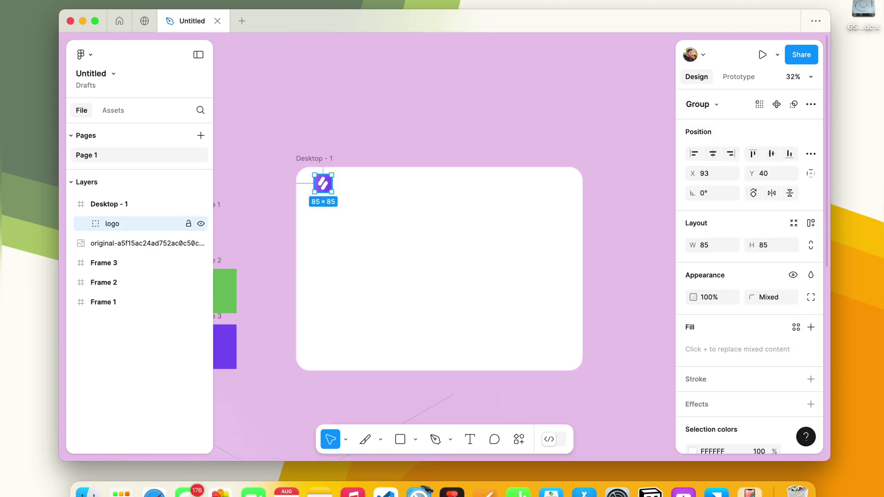
scroll(320, 184, "up", 2)
left_click_drag(346, 197, 322, 179)
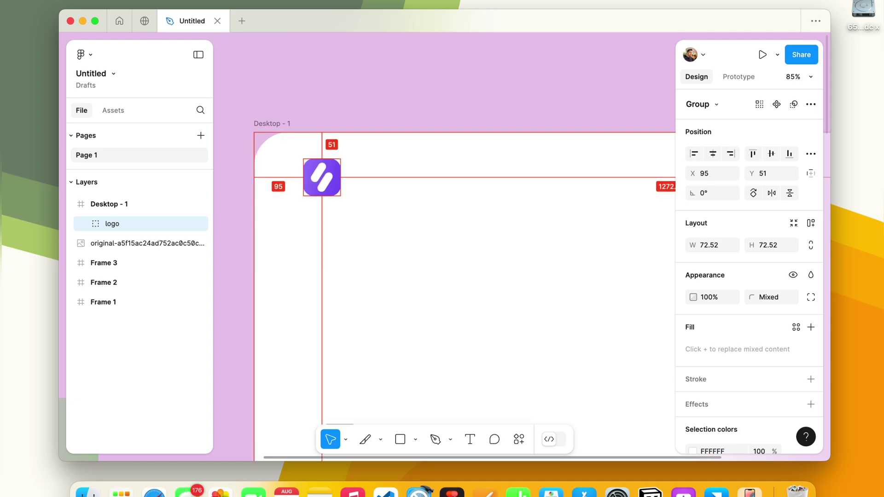
left_click(426, 275)
scroll(426, 275, "down", 2)
scroll(295, 133, "down", 2)
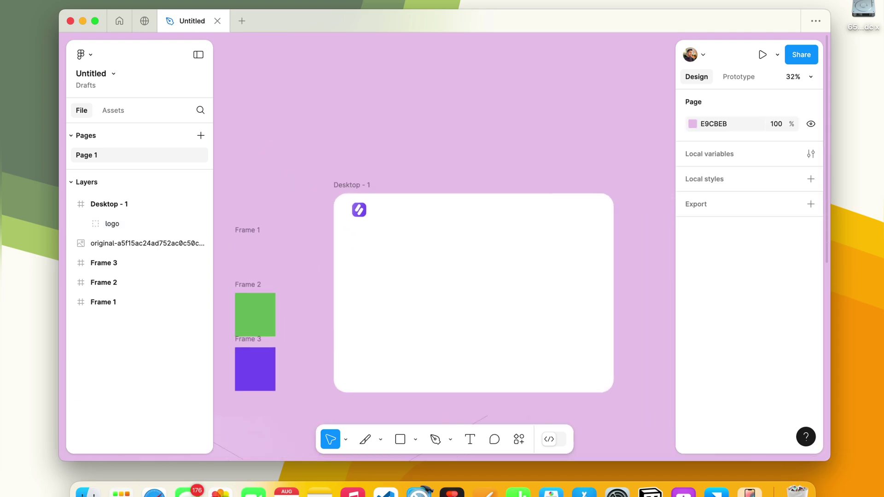
scroll(295, 133, "down", 3)
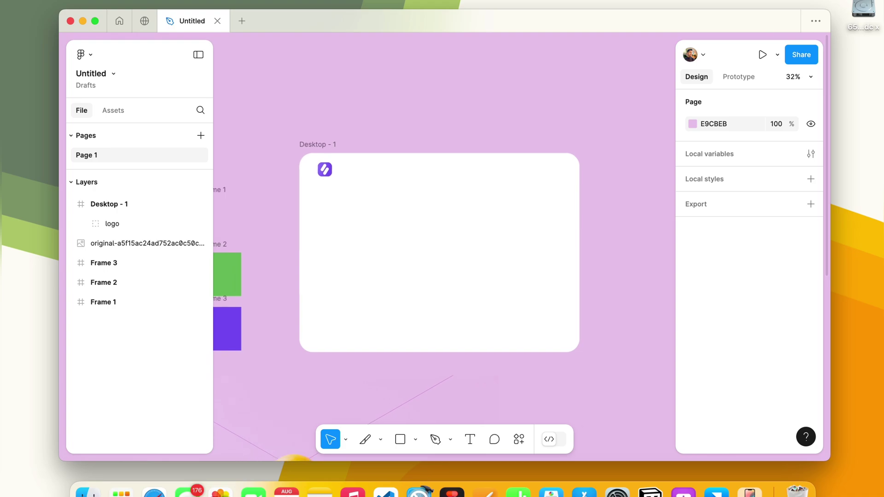
Add the heading 'Collaborating to Shape the Future of AI' below the logo at size 68
key("t")
left_click_drag(322, 199, 434, 248)
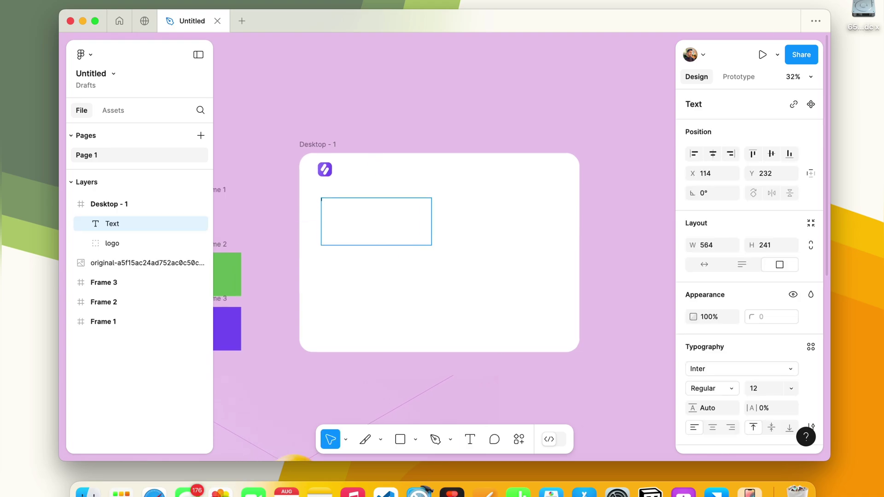
scroll(373, 226, "up", 3)
key("super+v")
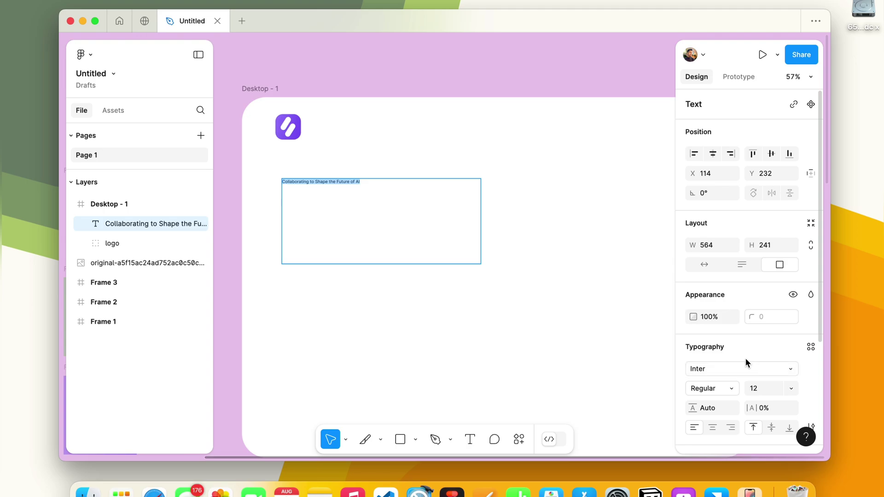
left_click(768, 388)
type("40")
key("Return")
left_click_drag(768, 388, 769, 388)
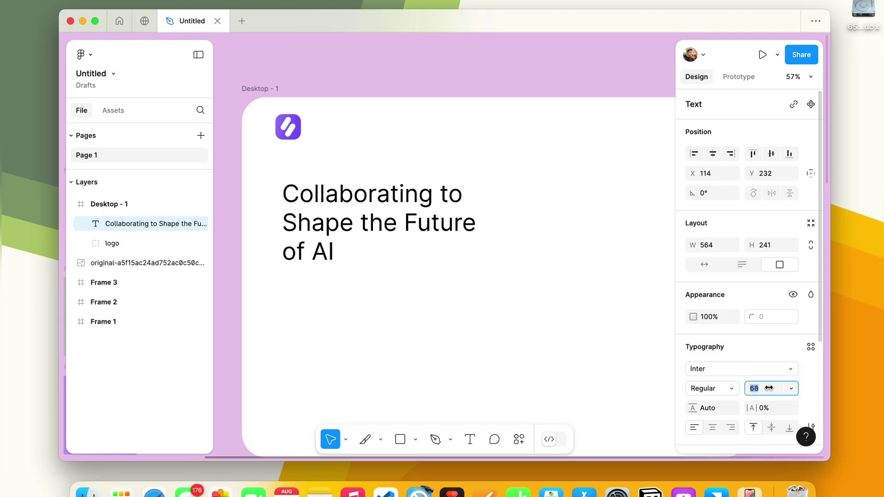
scroll(718, 350, "down", 2)
Set the heading font to Outfit SemiBold
left_click(708, 319)
type("o")
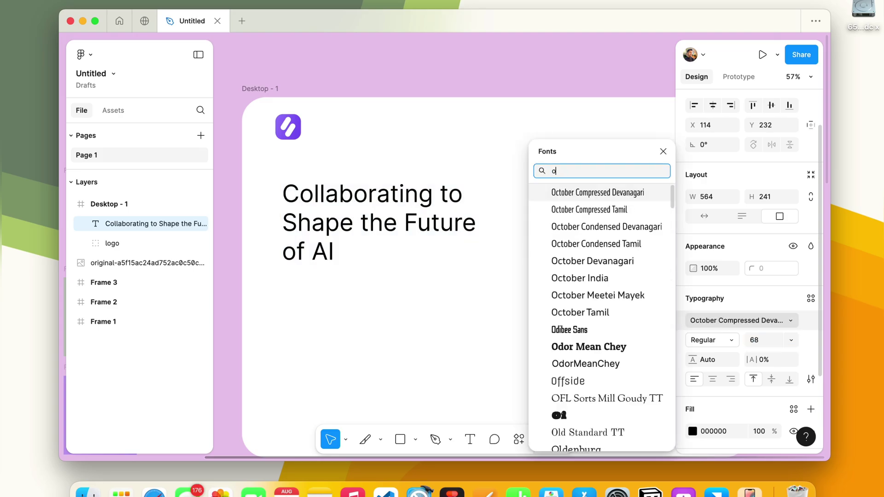
type("ut")
key("Return")
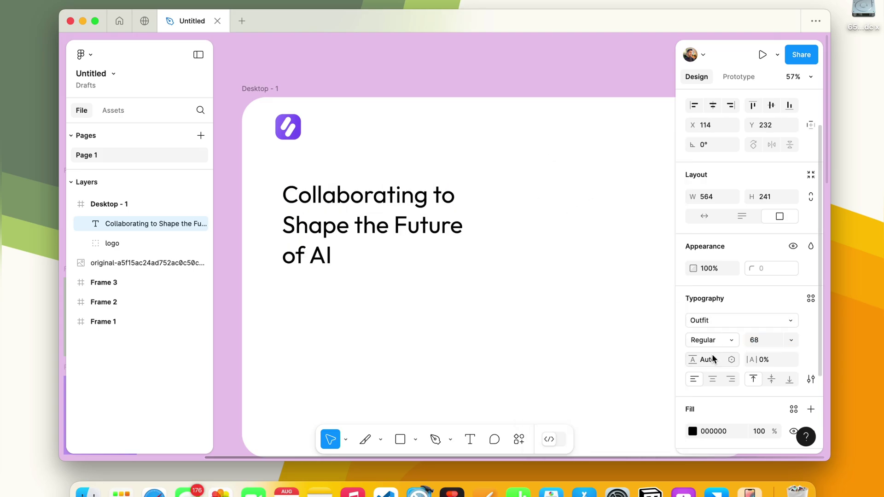
left_click(712, 340)
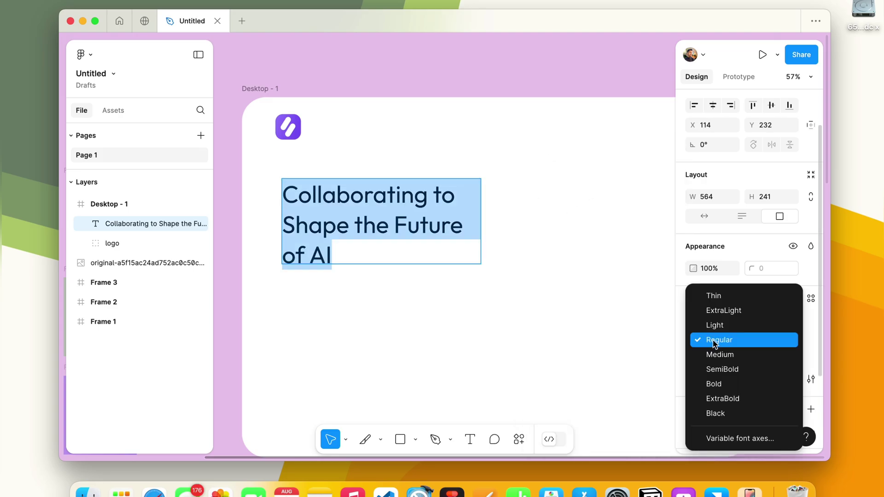
left_click(721, 370)
scroll(601, 258, "down", 2)
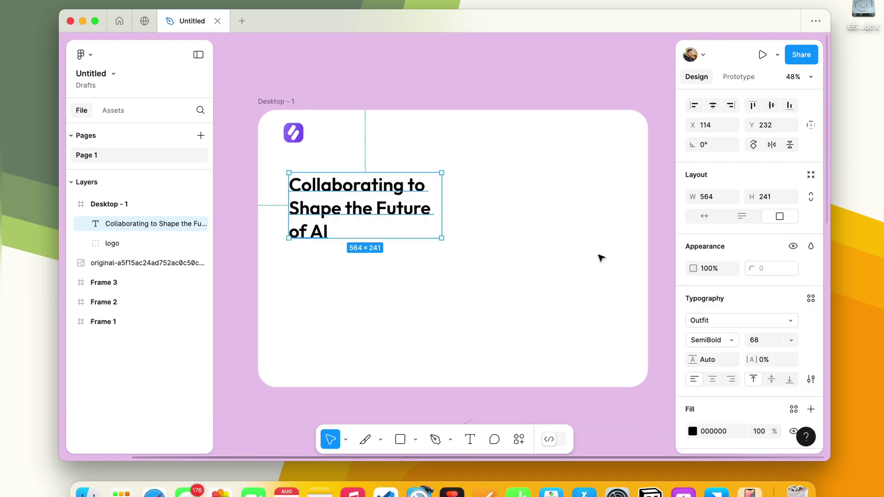
scroll(552, 255, "down", 2)
Move the heading slightly up and change its fill to dark grey 343232
left_click_drag(420, 256, 427, 249)
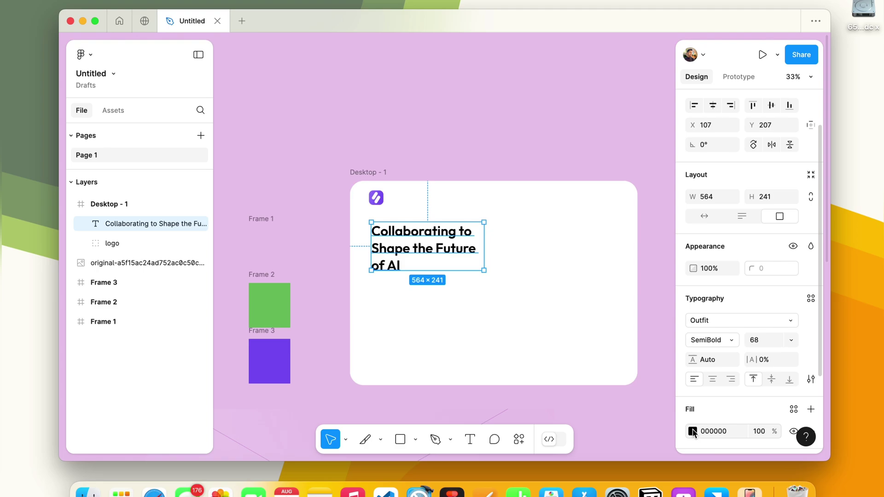
left_click(692, 431)
mouse_move(542, 284)
left_mouse_down()
mouse_move(524, 271)
mouse_move(534, 279)
left_mouse_up()
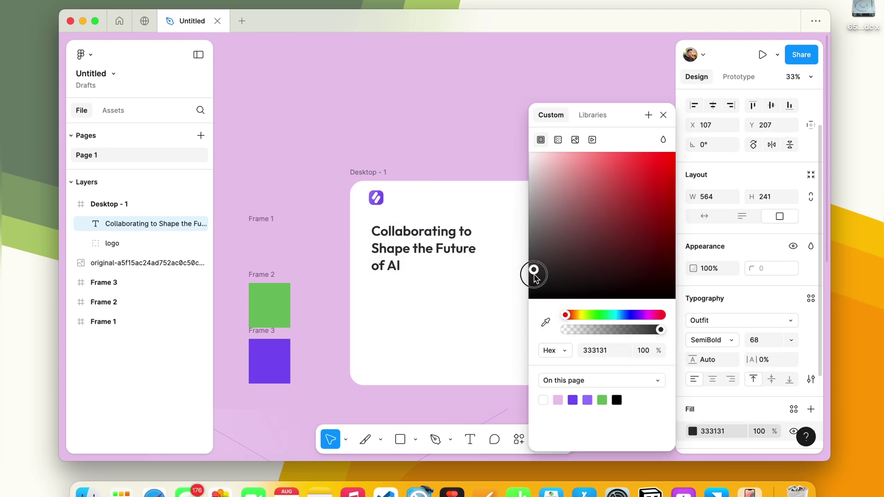
left_click(663, 114)
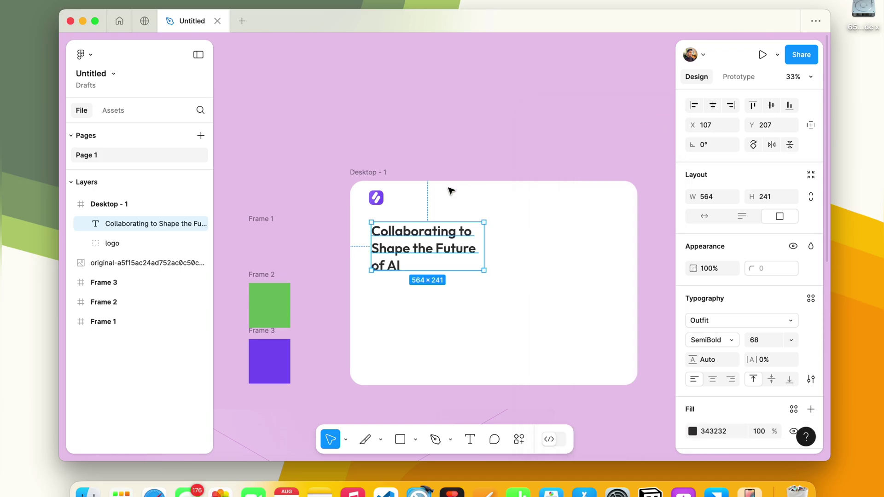
left_click(450, 192)
scroll(450, 192, "right", 2)
left_click(404, 231)
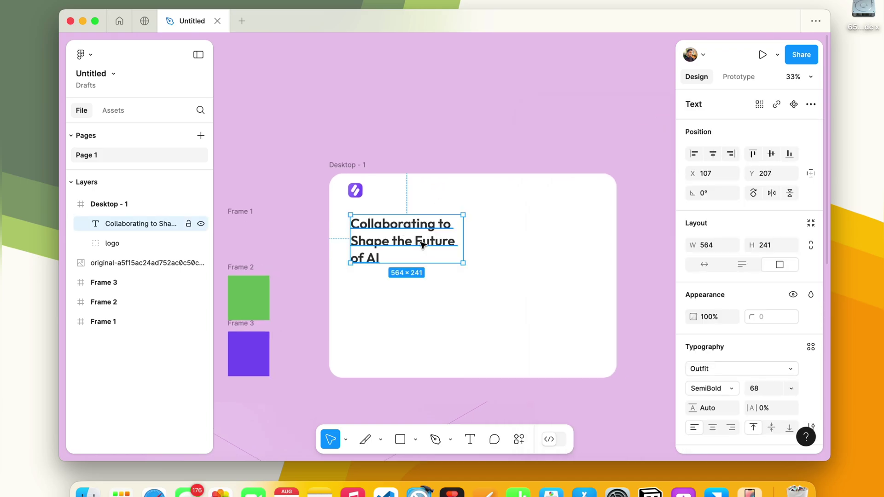
Duplicate the heading below itself and make the copy Regular weight at about 32 size
left_click_drag(422, 245, 421, 293, "alt")
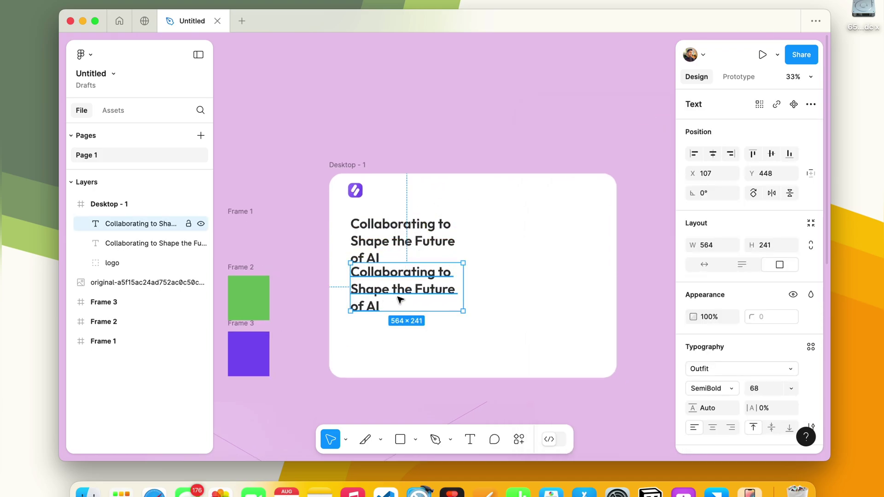
double_click(396, 304)
left_click(768, 388)
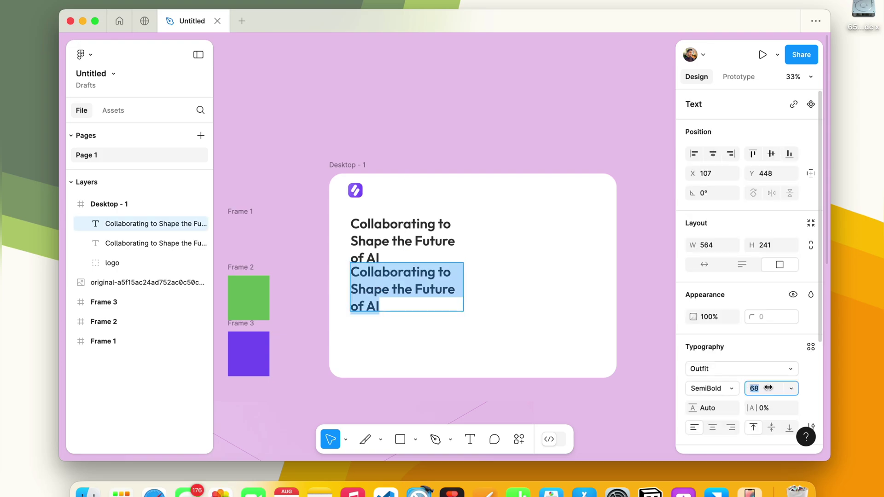
type("43")
key("Return")
left_click(711, 389)
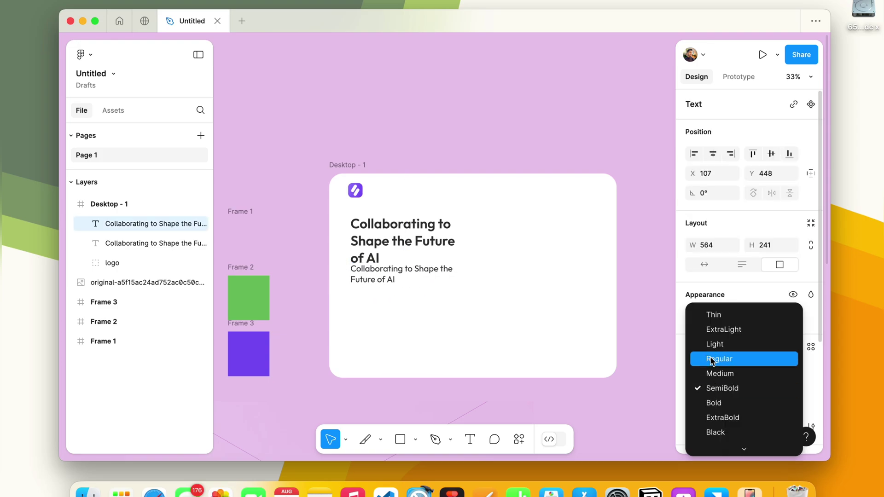
left_click(711, 359)
left_click_drag(769, 393, 770, 395)
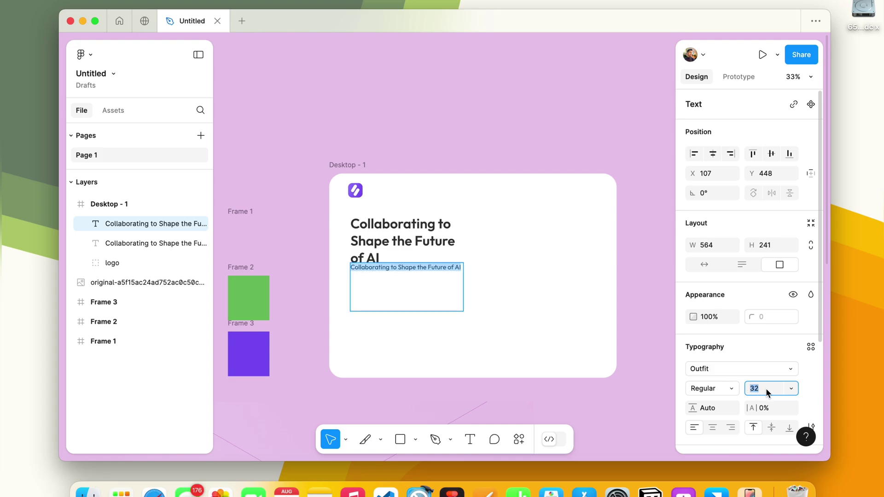
left_click_drag(766, 388, 766, 390)
Replace the copy's text with the pasted subtitle sentence, fit its height and move it down slightly
double_click(391, 268)
key("ctrl+a")
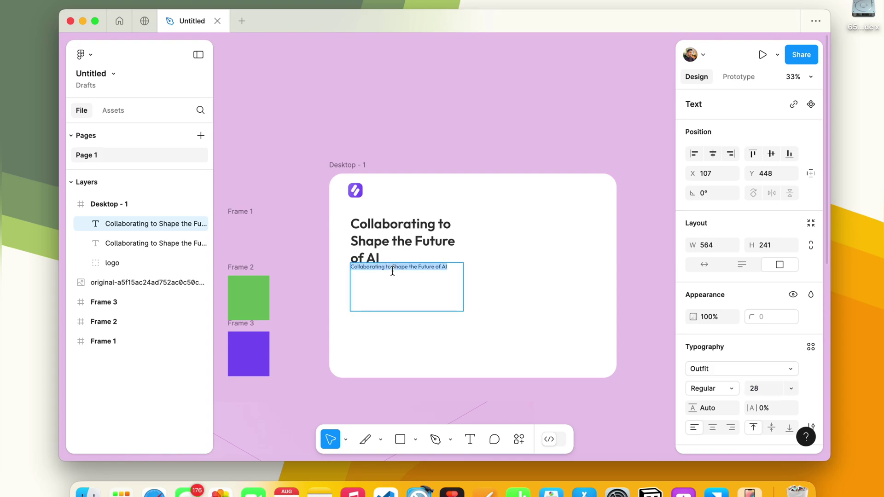
type("AI is transforming the world, and we are at the forefront. Together, we are building the future of AI as a united force.\"")
key("Escape")
scroll(482, 296, "up", 5)
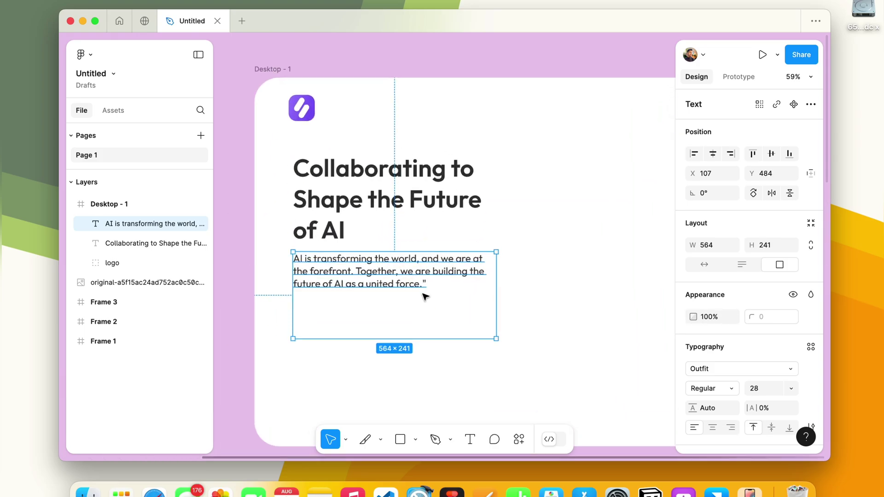
scroll(758, 414, "down", 5)
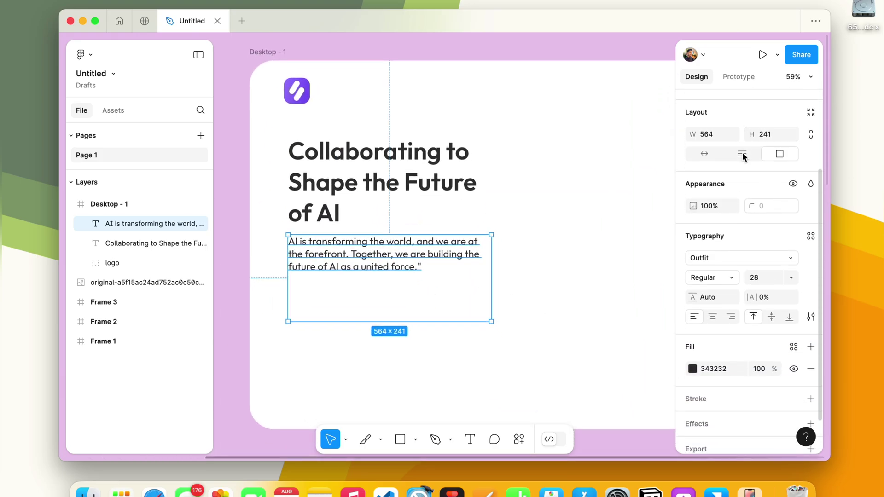
left_click(743, 156)
left_click_drag(367, 268, 368, 275)
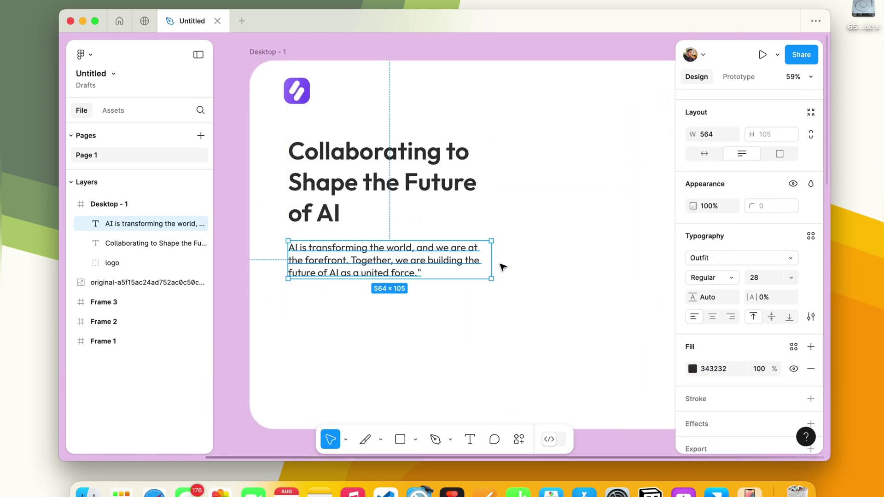
Set the subtitle to font size 26 with a darker grey 808080 fill
left_click(767, 278)
type("26")
key("Return")
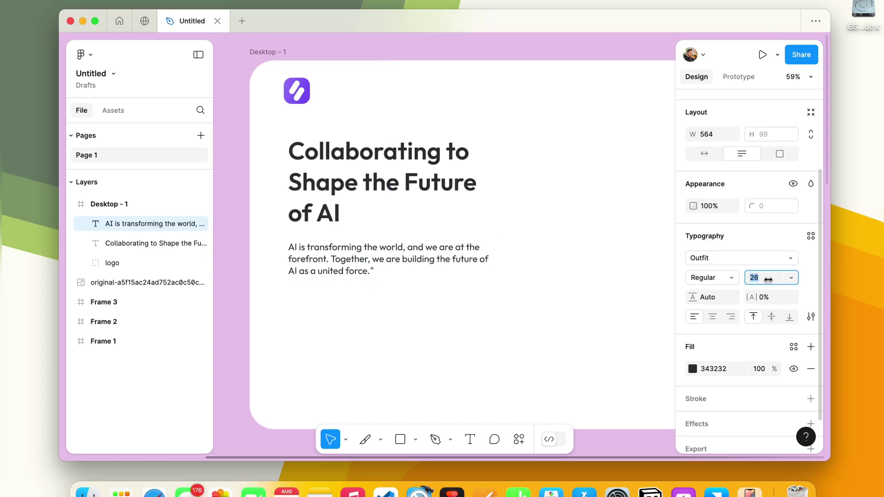
scroll(701, 357, "down", 2)
left_click(693, 331)
left_click_drag(534, 270, 496, 234)
left_click(663, 115)
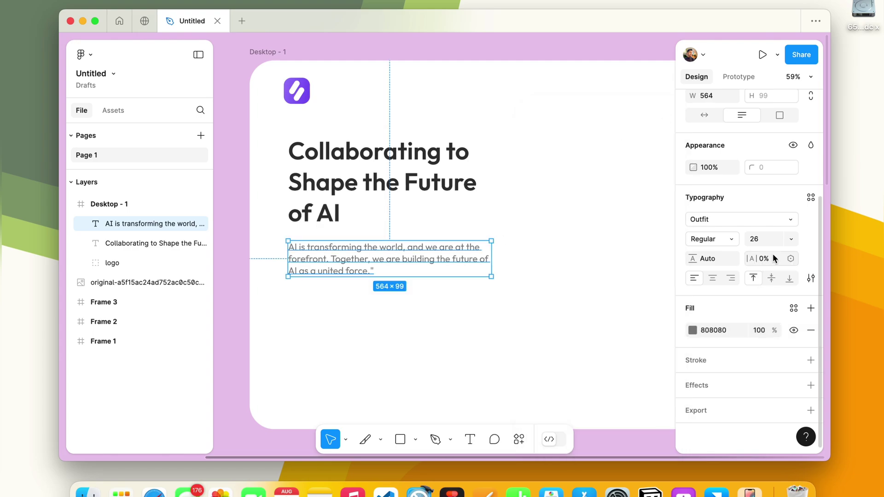
Tighten the subtitle's line height from 60 to 56, then down to about 42
left_click(714, 258)
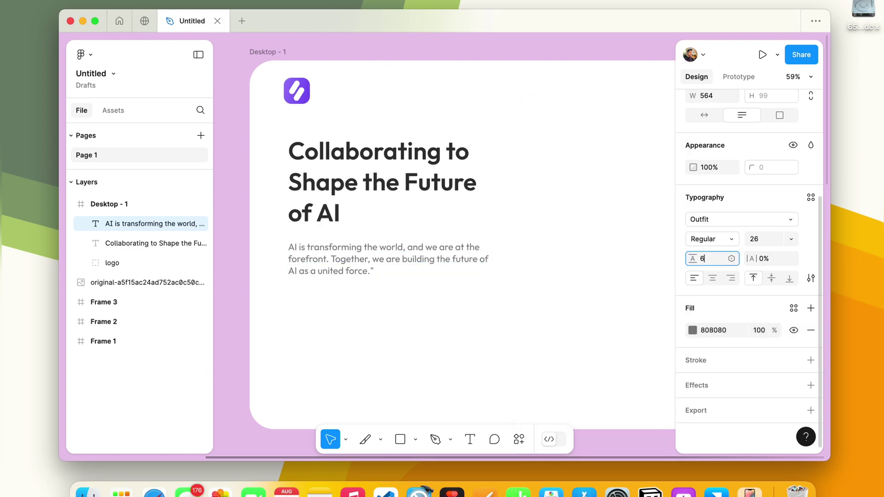
type("60")
key("Return")
left_click(714, 265)
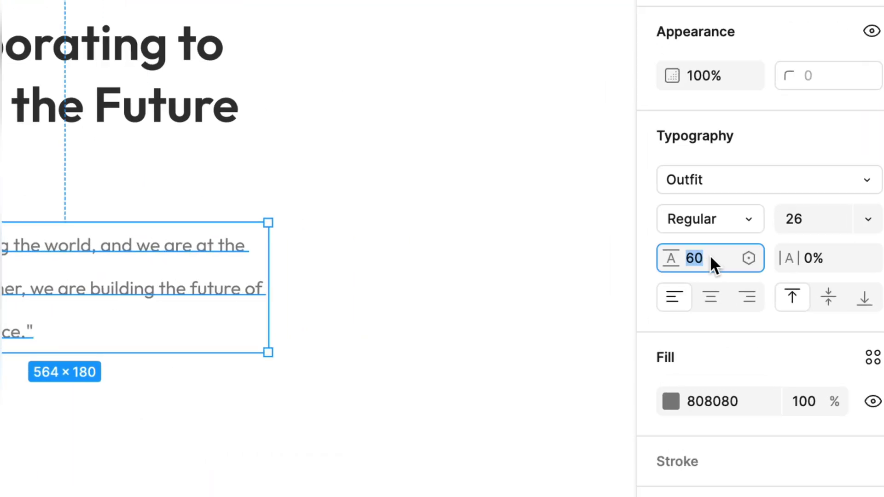
type("56")
key("Return")
left_click_drag(717, 267, 716, 260)
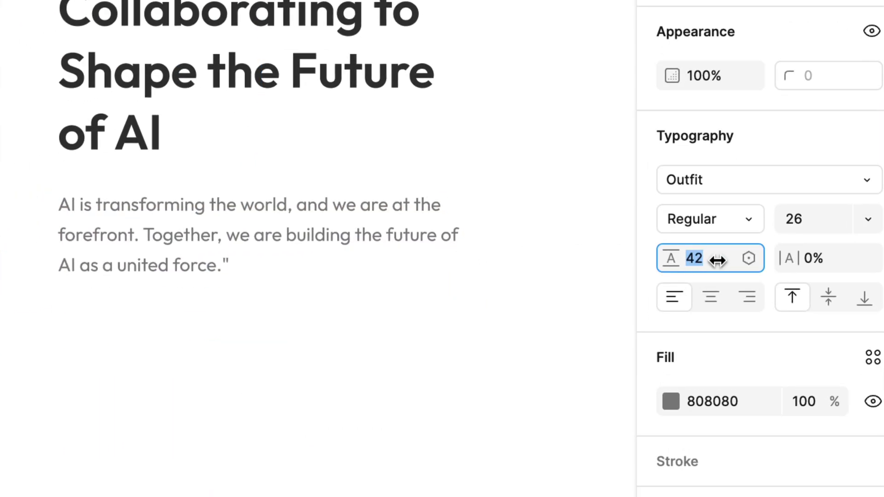
scroll(391, 312, "down", 5)
left_click(391, 311)
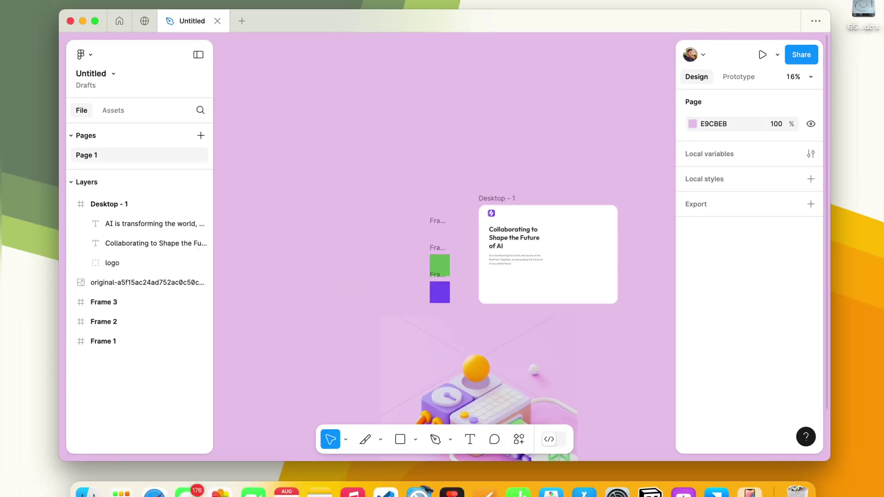
Add a column layout grid to the Desktop - 1 frame
scroll(443, 230, "down", 3)
scroll(442, 230, "up", 5)
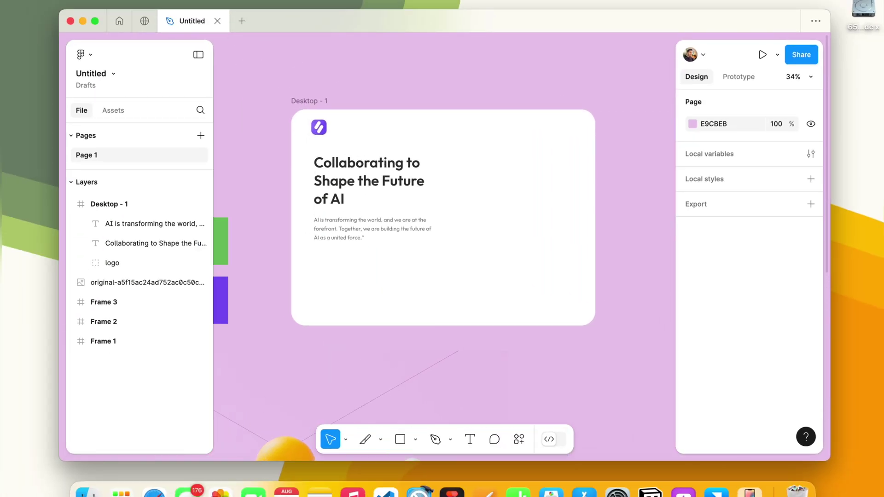
scroll(352, 131, "up", 5)
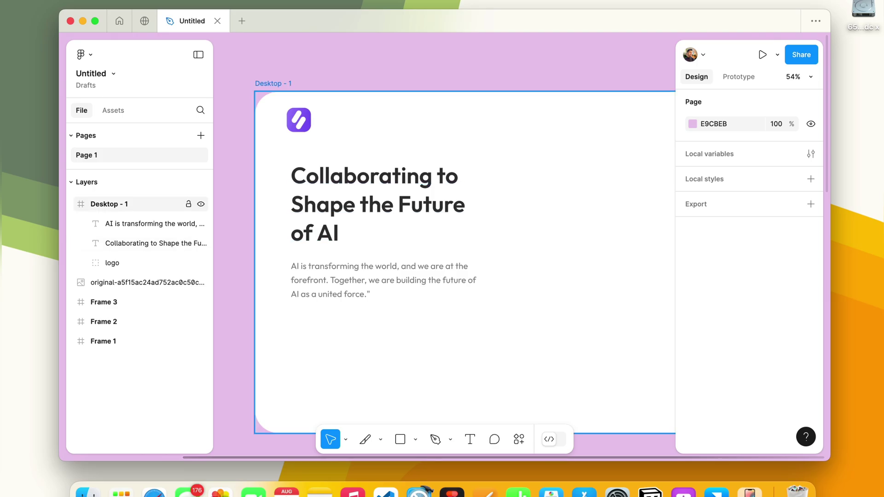
left_click(352, 131)
scroll(442, 230, "right", 2)
scroll(750, 276, "down", 5)
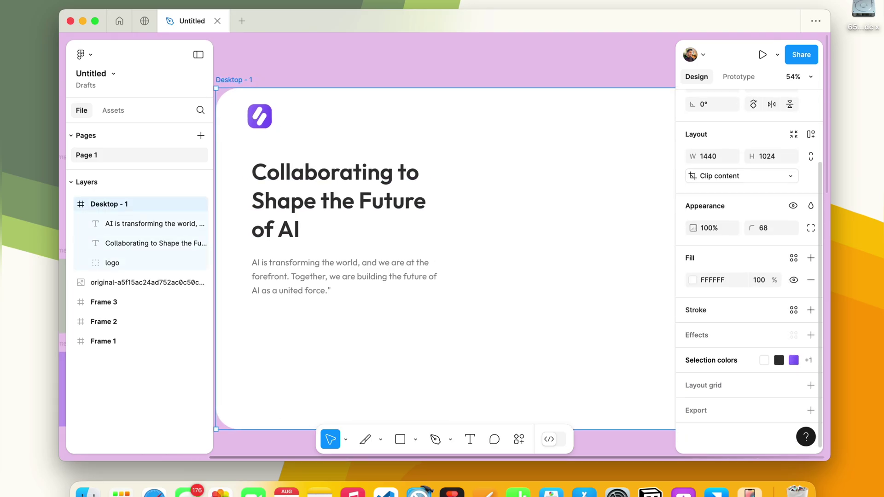
left_click(811, 386)
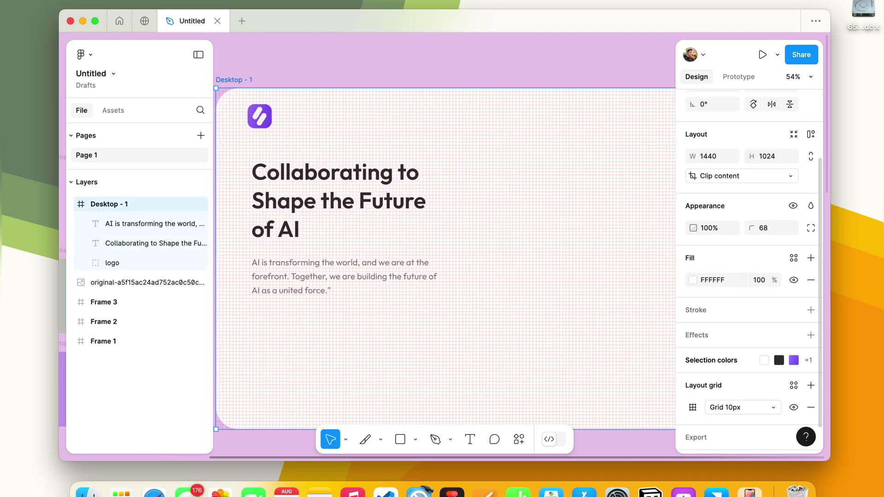
left_click(742, 407)
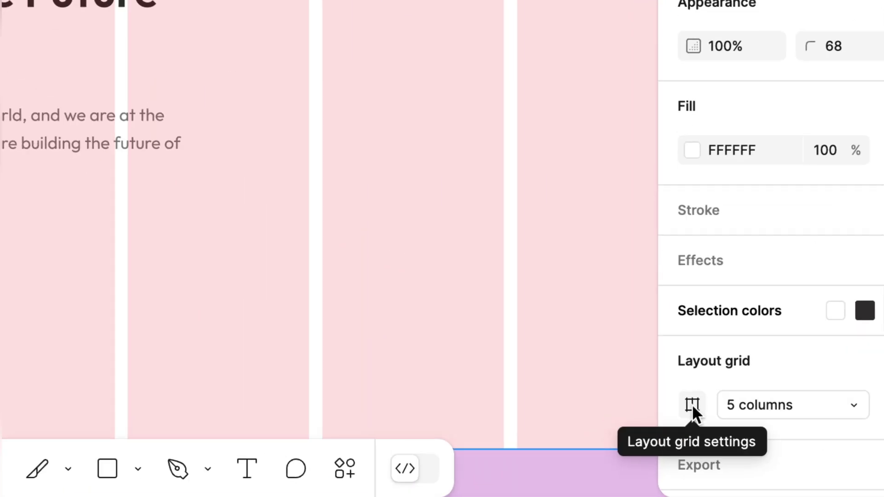
Set the column grid to 12 stretch columns with 20 gutter and 80 margin
left_click(693, 408)
type("12")
key("Return")
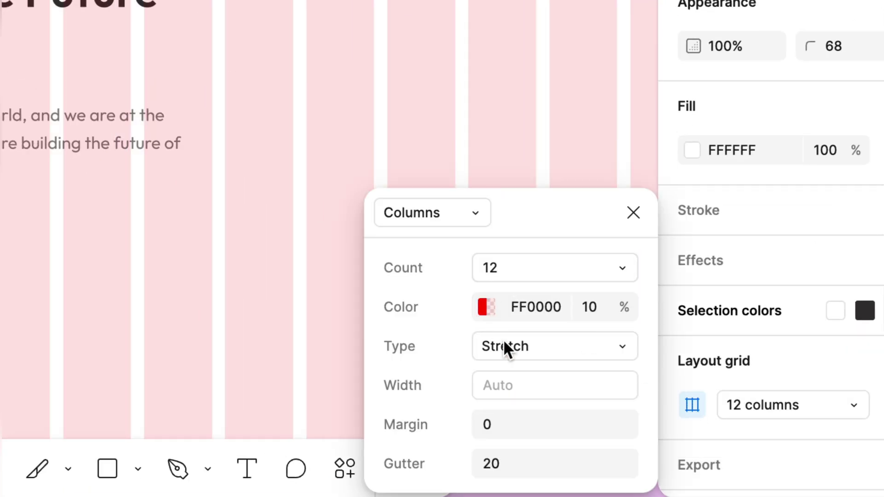
left_click(504, 345)
left_click(492, 422)
type("20")
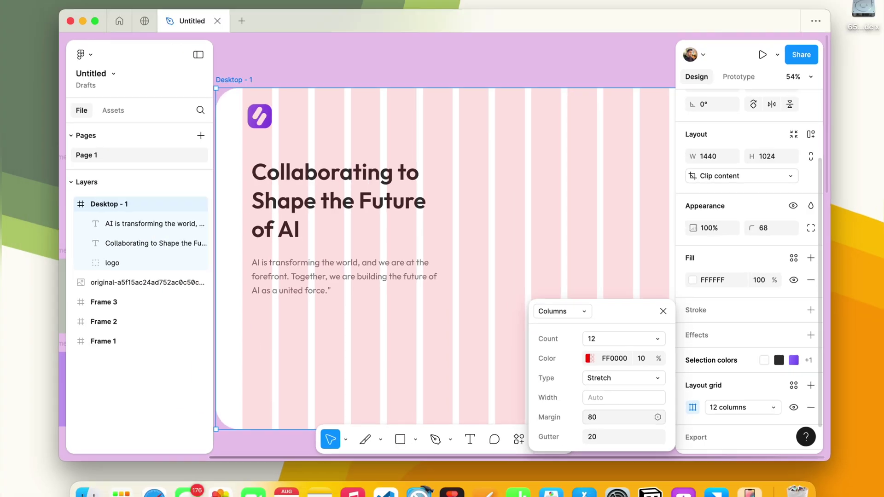
left_click(663, 311)
scroll(442, 258, "down", 3)
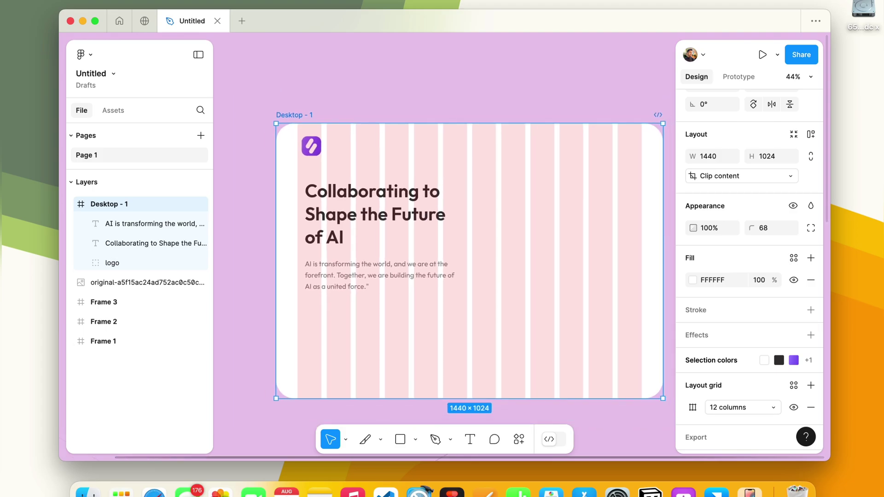
Select the headline and subtitle together and set their spacing to 52
left_click(112, 263)
scroll(295, 155, "up", 5)
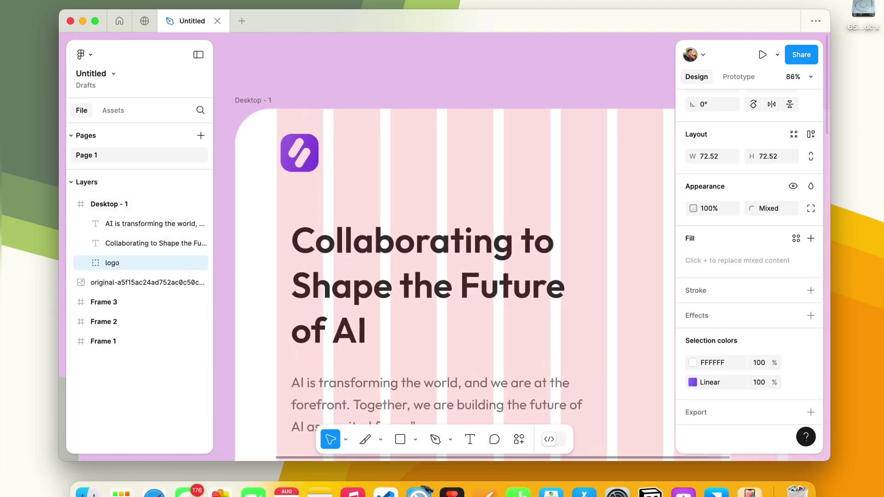
scroll(414, 276, "down", 2)
left_click(415, 248)
left_click(414, 359, "shift")
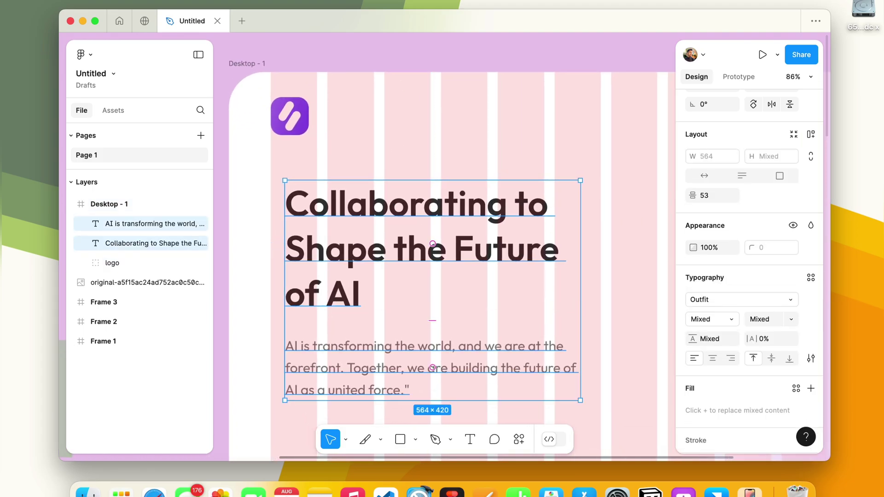
scroll(415, 276, "right", 1)
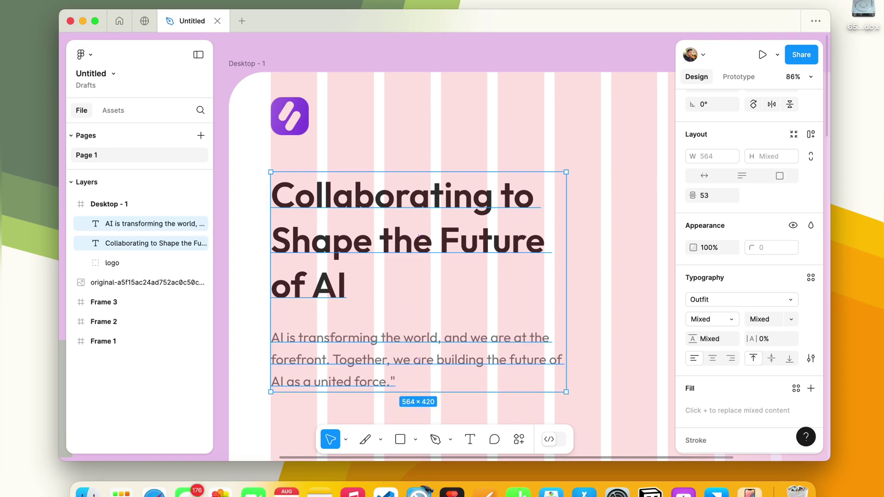
left_click(718, 195)
type("52")
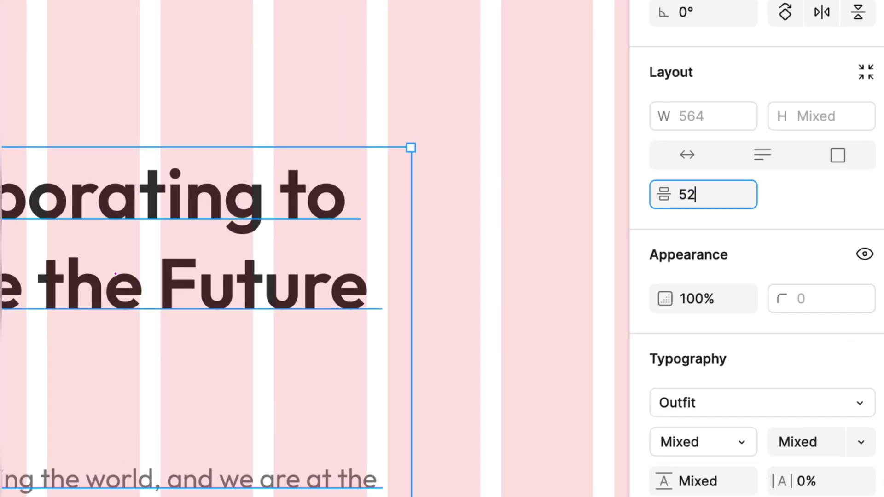
key("Return")
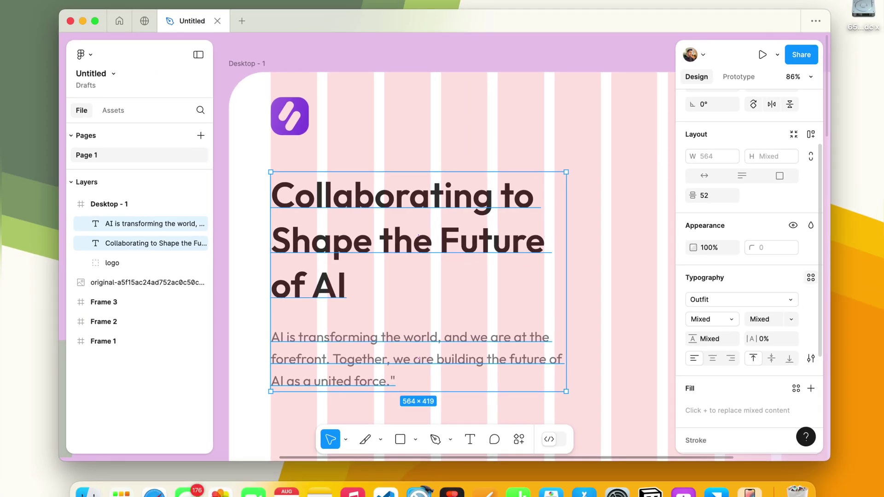
Wrap the headline and subtitle in a vertical auto-layout frame, Frame 4
scroll(811, 276, "down", 5)
scroll(749, 276, "up", 3)
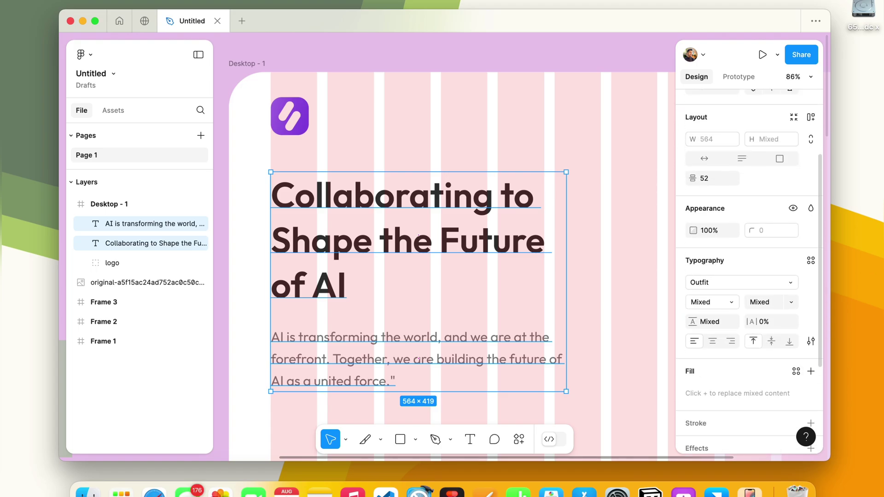
scroll(749, 276, "up", 3)
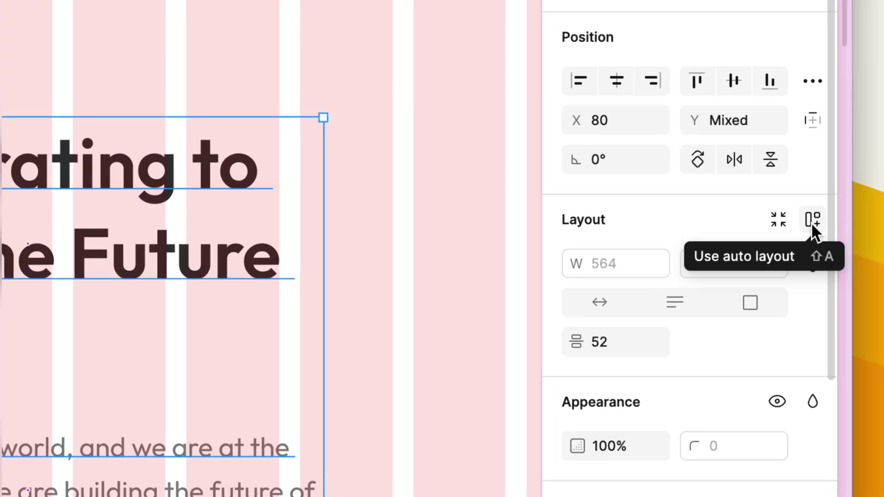
left_click(811, 222)
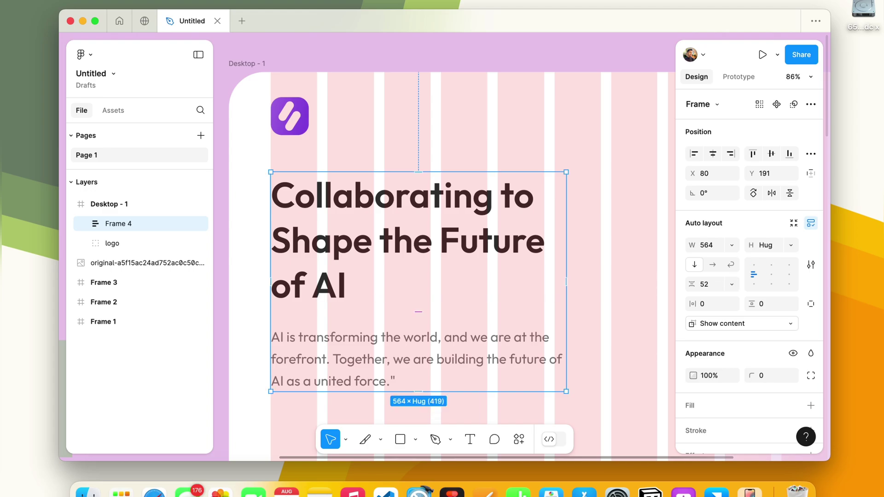
scroll(445, 142, "down", 5)
scroll(192, 231, "down", 4)
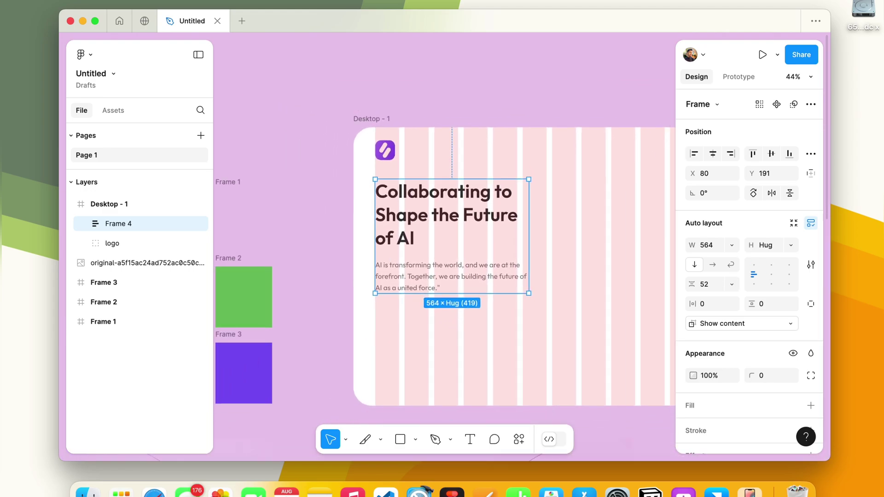
key("Escape")
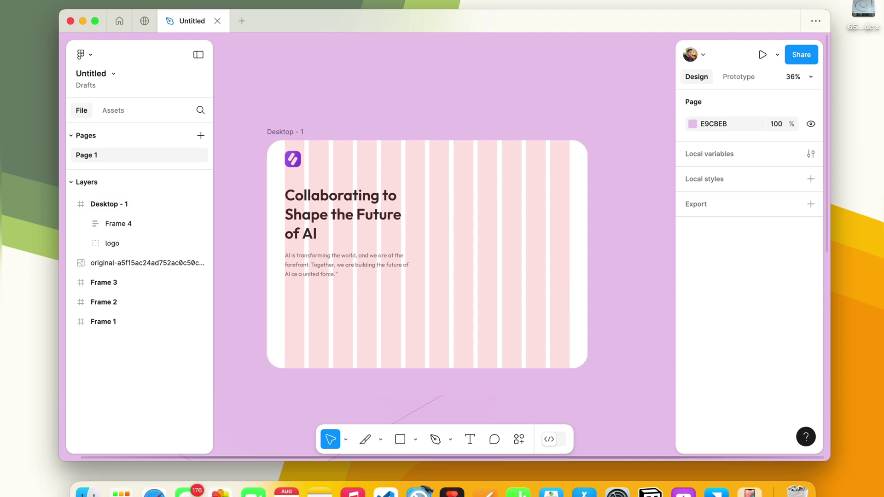
Draw a rectangle over the right side of Desktop - 1, sized 738 wide by 974 tall
key("r")
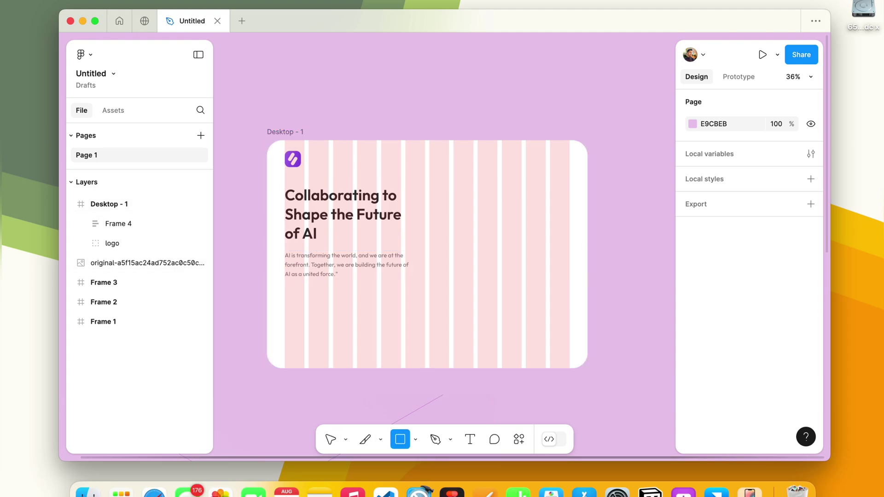
left_click_drag(405, 168, 569, 361)
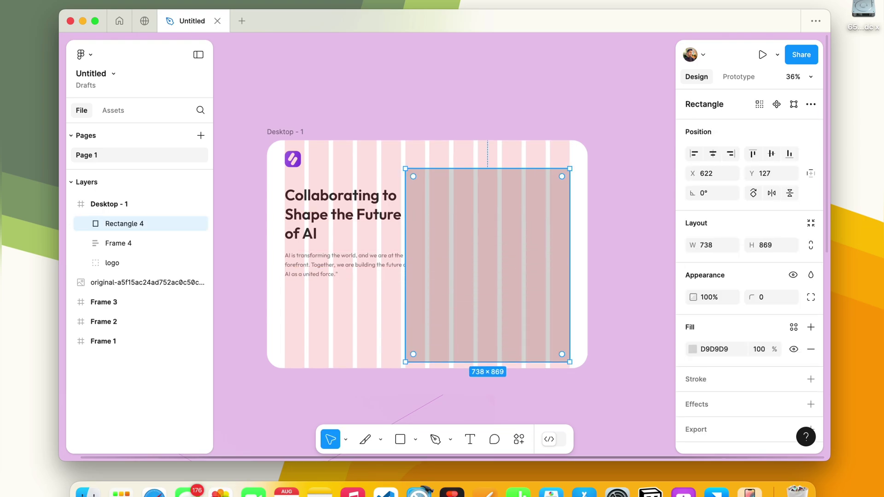
left_click_drag(570, 265, 581, 265)
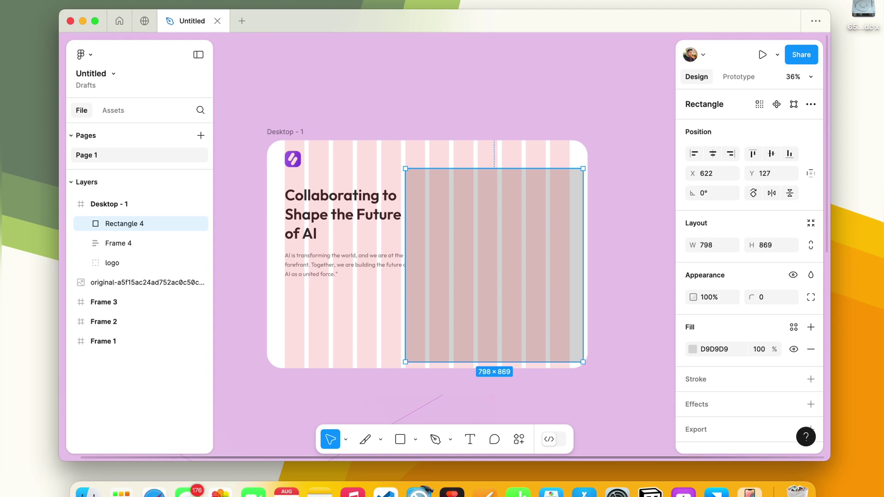
left_click_drag(495, 168, 494, 145)
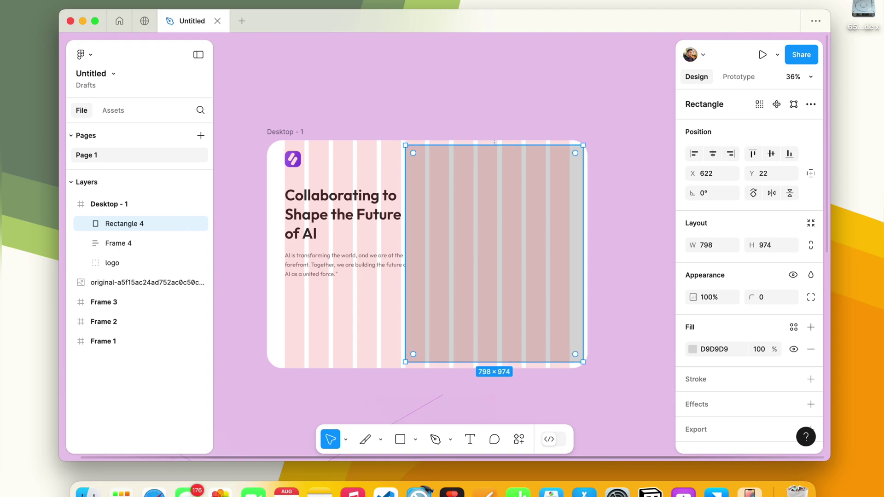
left_click_drag(583, 253, 570, 253)
Nudge Rectangle 4 down so it sits at X 622, Y 22
scroll(467, 137, "up", 3)
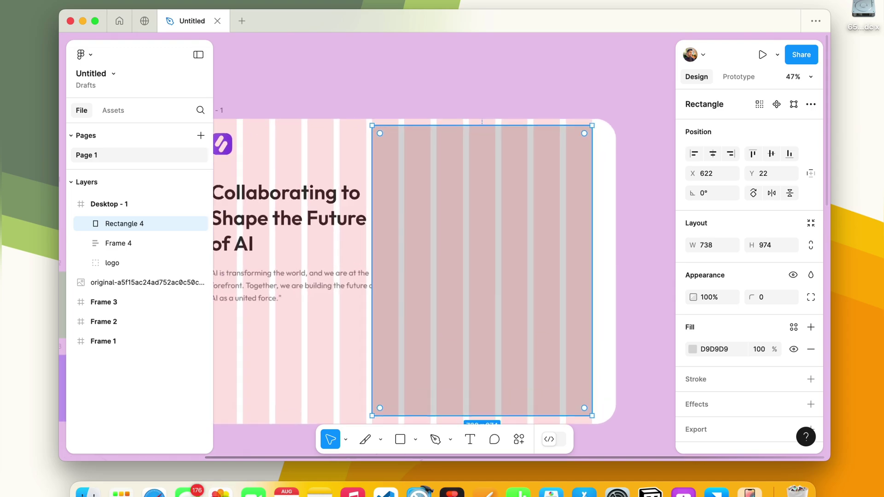
scroll(467, 136, "up", 5)
scroll(369, 231, "up", 2)
scroll(368, 230, "up", 2)
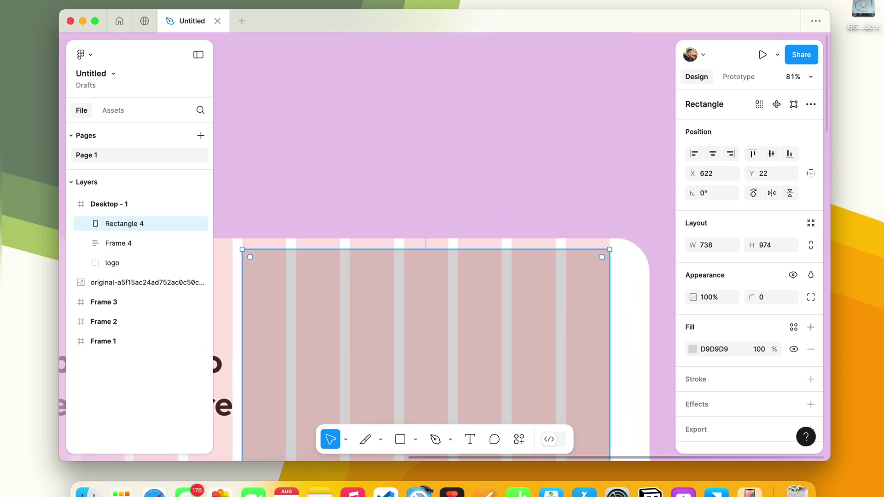
scroll(368, 230, "up", 3)
scroll(368, 231, "up", 2)
scroll(359, 226, "down", 10)
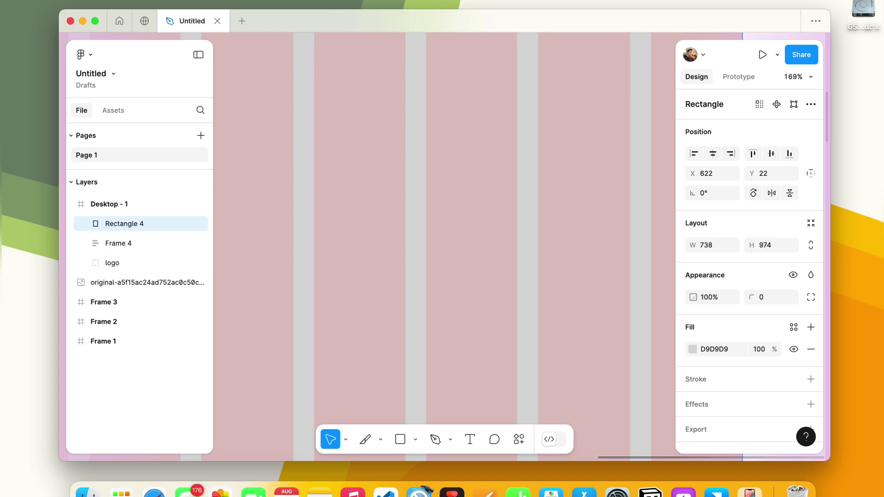
scroll(369, 230, "down", 10)
scroll(379, 232, "up", 3)
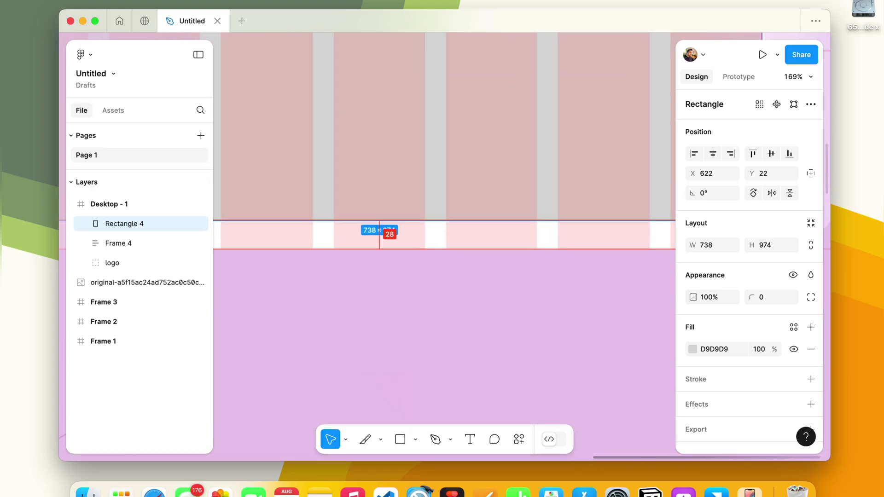
scroll(318, 268, "down", 2)
scroll(317, 267, "down", 5)
scroll(318, 267, "down", 3)
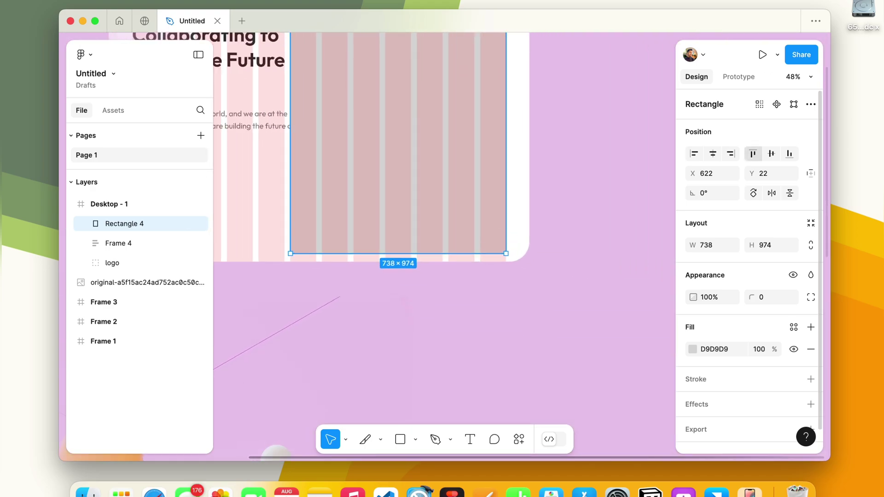
key("Down")
key("Down")
key("Down")
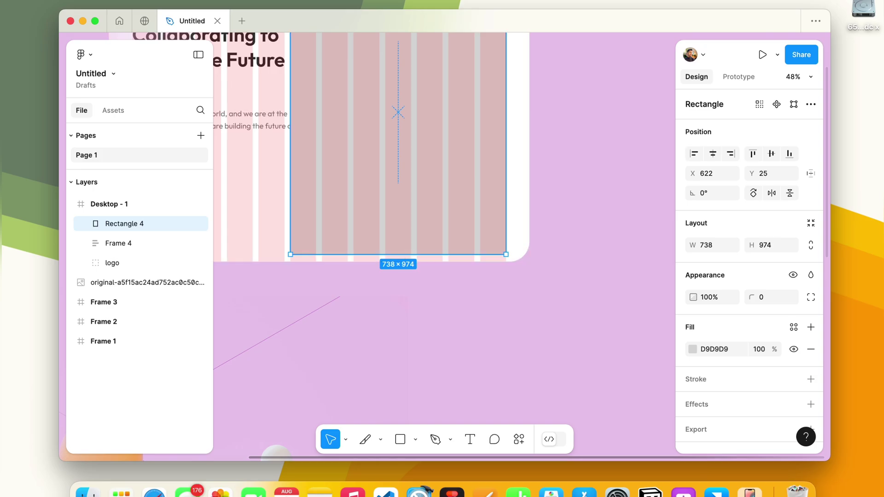
Give the grey Rectangle 4 a corner radius of 68
scroll(398, 230, "up", 8)
scroll(415, 285, "up", 1)
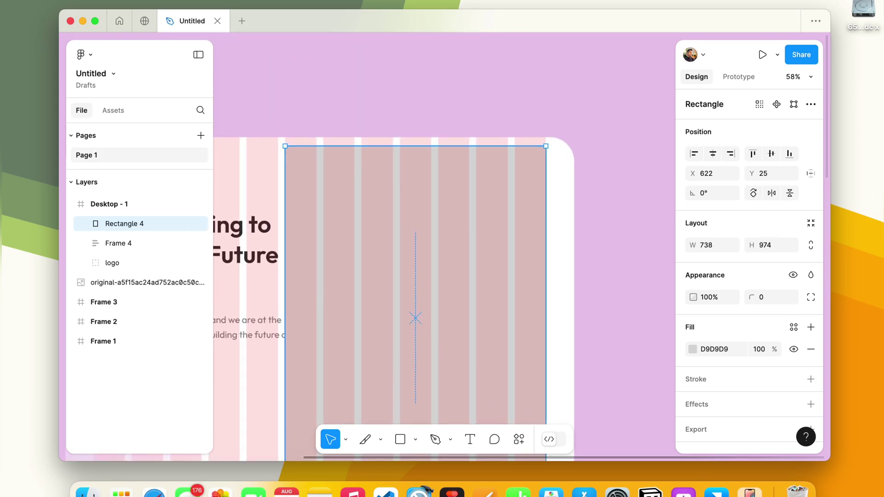
scroll(413, 221, "down", 3)
scroll(387, 212, "left", 2)
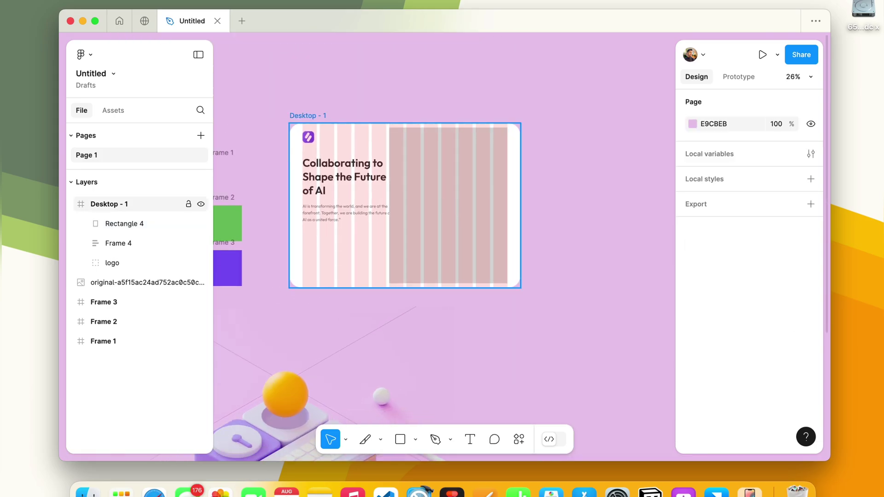
left_click(109, 204)
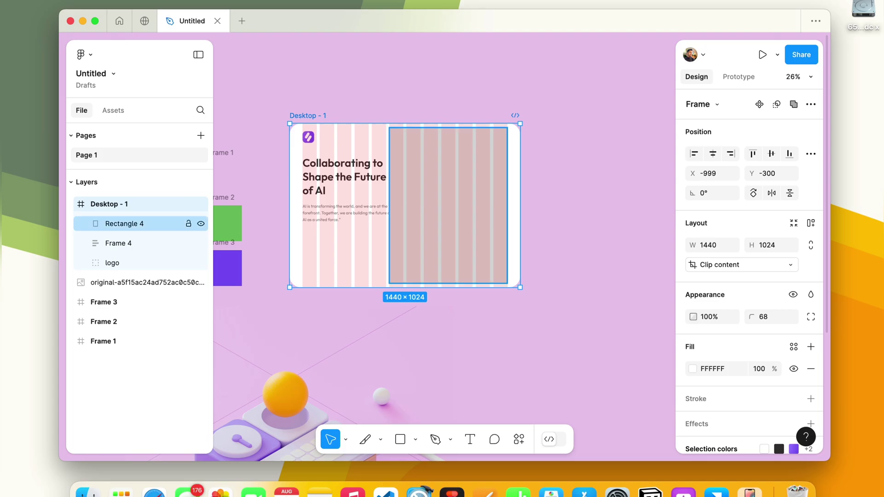
left_click(124, 224)
left_click(776, 297)
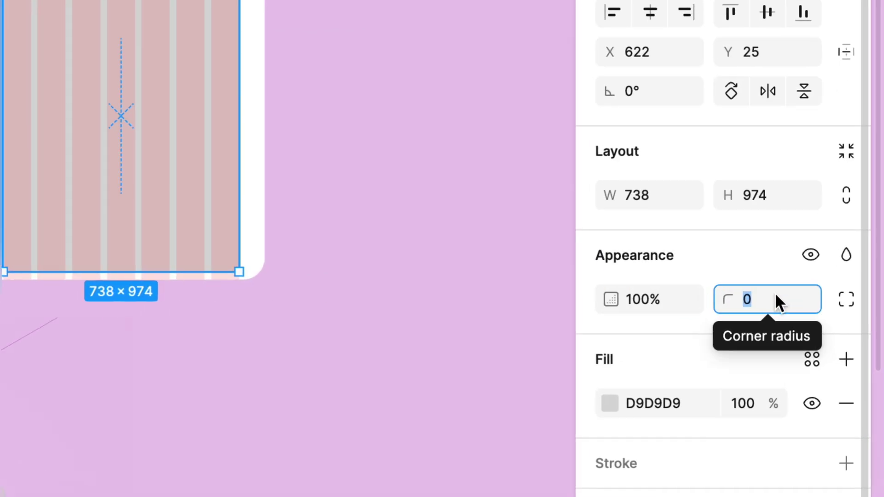
type("68")
key("Return")
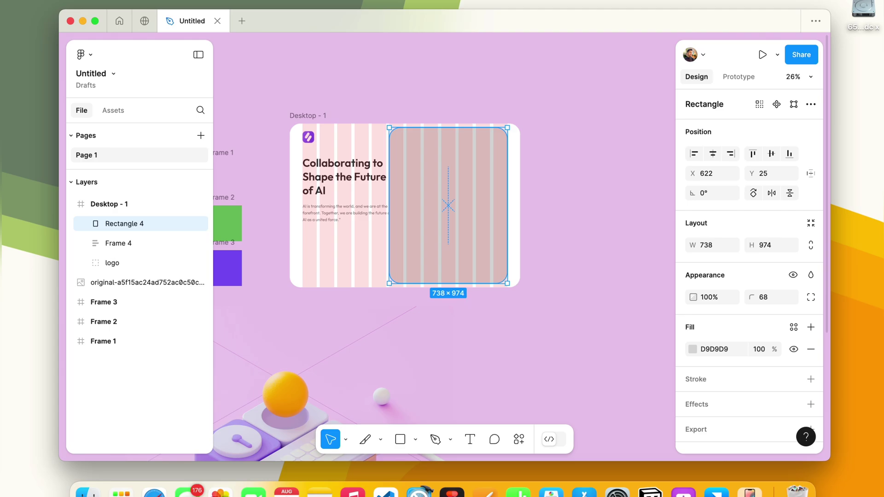
key("Escape")
scroll(399, 214, "up", 1)
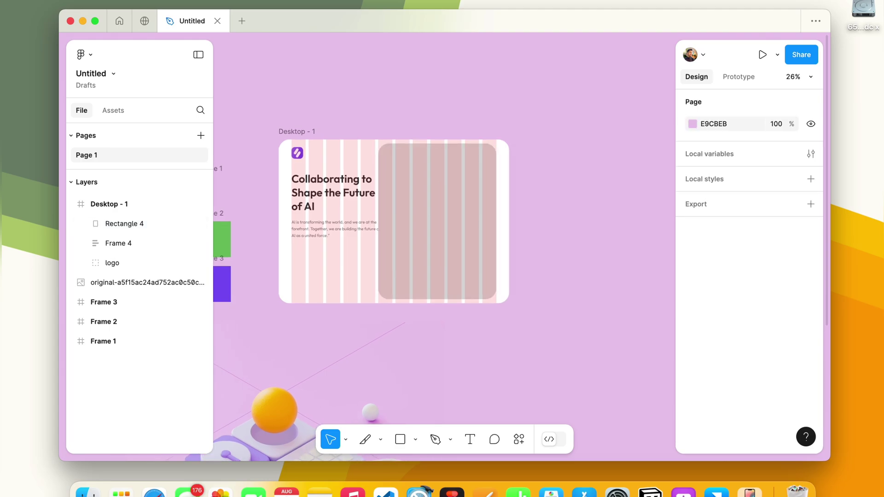
Widen Rectangle 4 toward the frame's right edge, settling on a 794 px width
left_click(124, 224)
left_click_drag(497, 221, 505, 221)
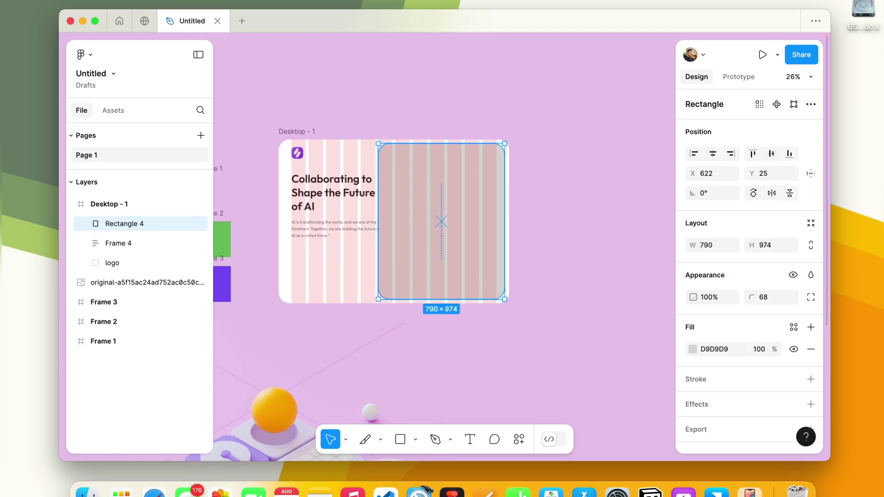
key("shift+2")
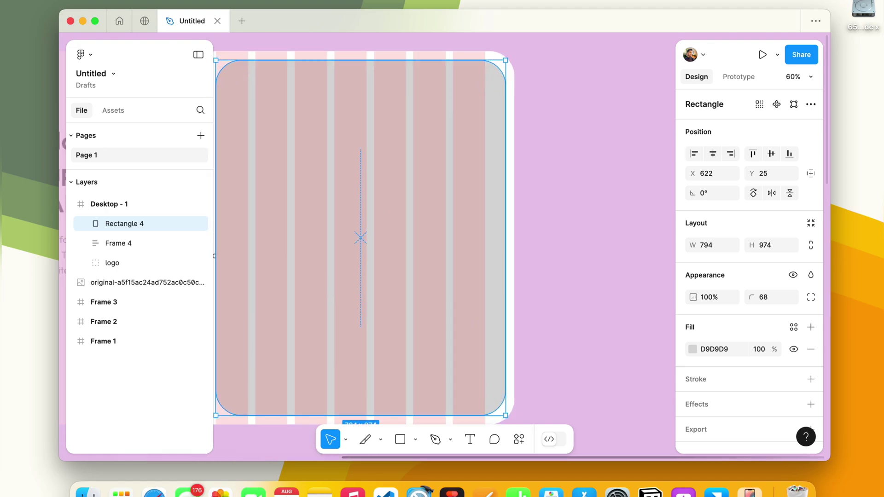
left_click_drag(505, 238, 503, 238)
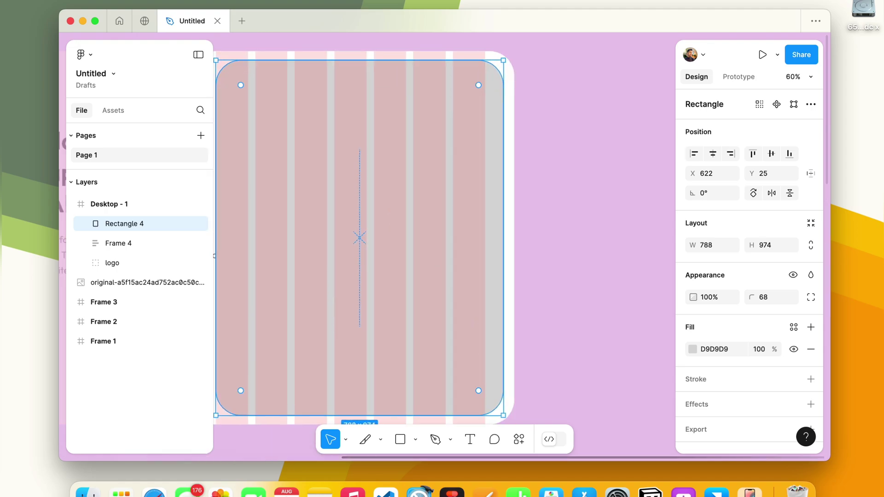
scroll(512, 230, "up", 5)
scroll(512, 230, "up", 3)
key("ctrl+z")
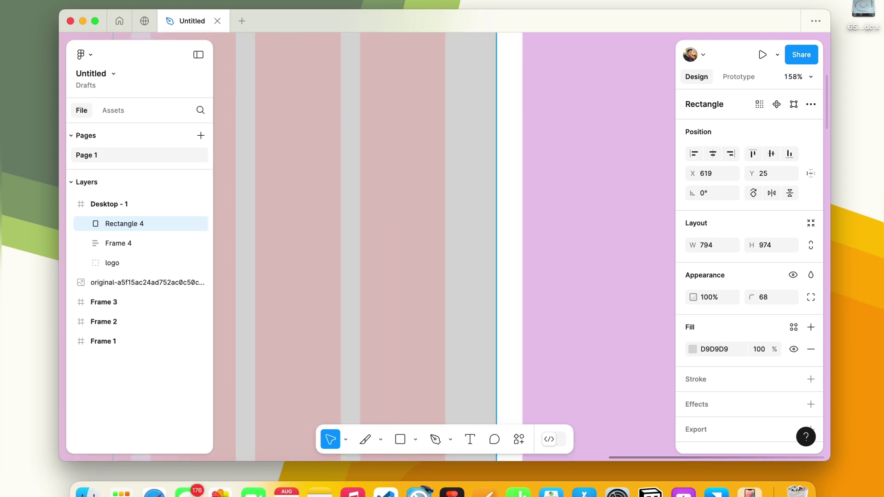
key("ctrl+z")
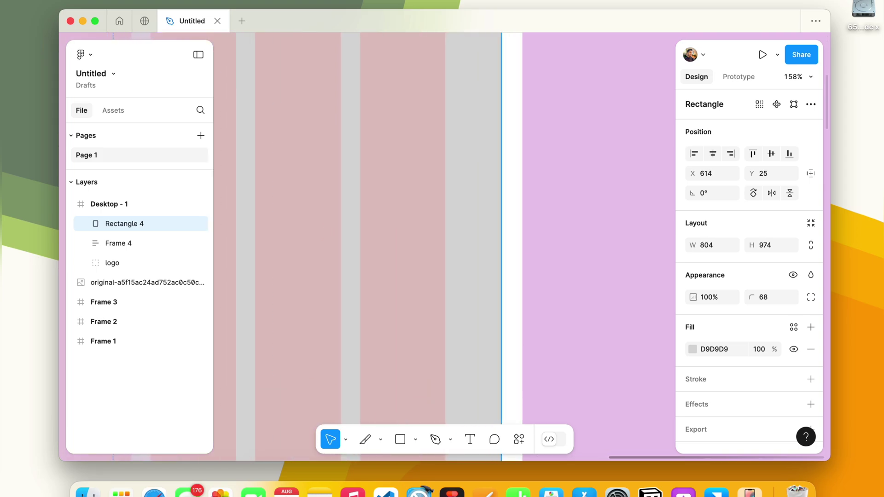
key("ctrl+shift+z")
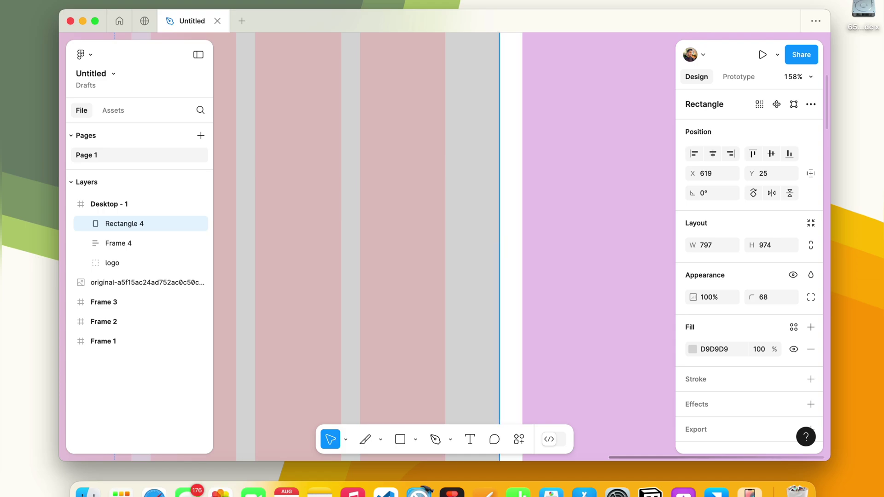
Nudge Rectangle 4's width to exactly 796 px
scroll(508, 230, "up", 5)
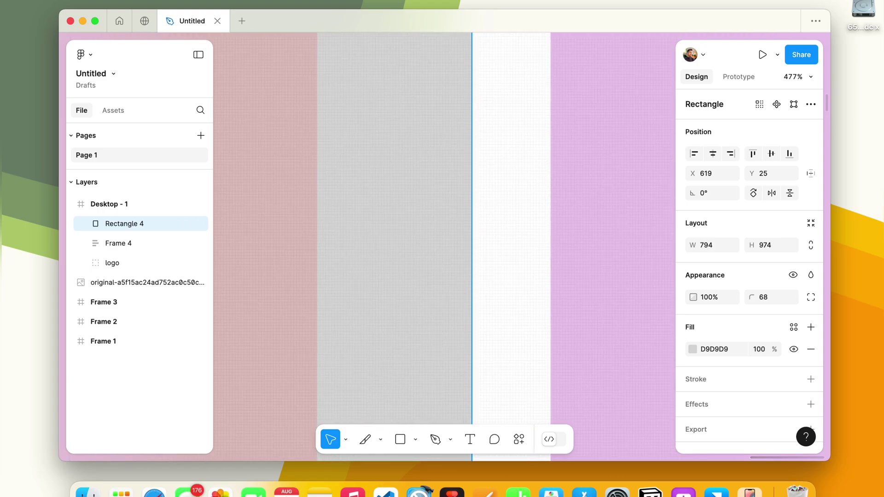
scroll(473, 230, "up", 5)
scroll(474, 231, "up", 3)
key("super+Right")
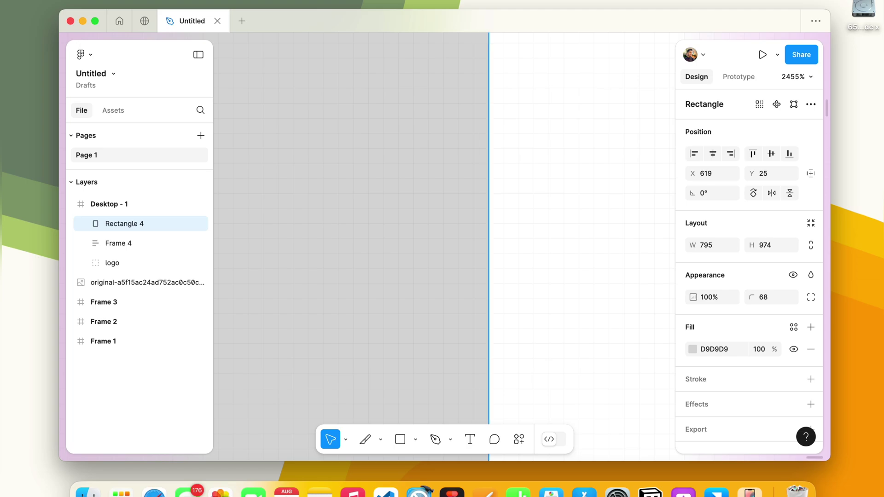
key("super+Right")
scroll(502, 230, "down", 6)
scroll(442, 230, "down", 2)
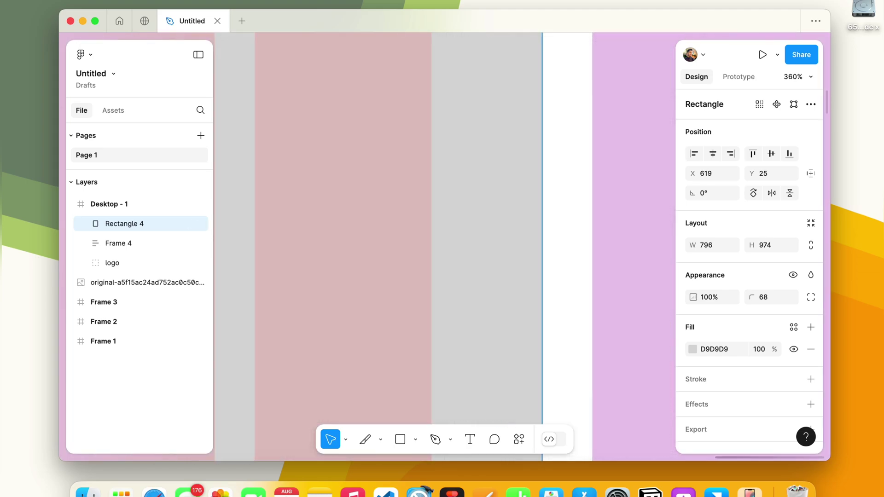
scroll(442, 230, "down", 3)
scroll(442, 230, "down", 3)
scroll(442, 231, "down", 1)
scroll(473, 338, "down", 2)
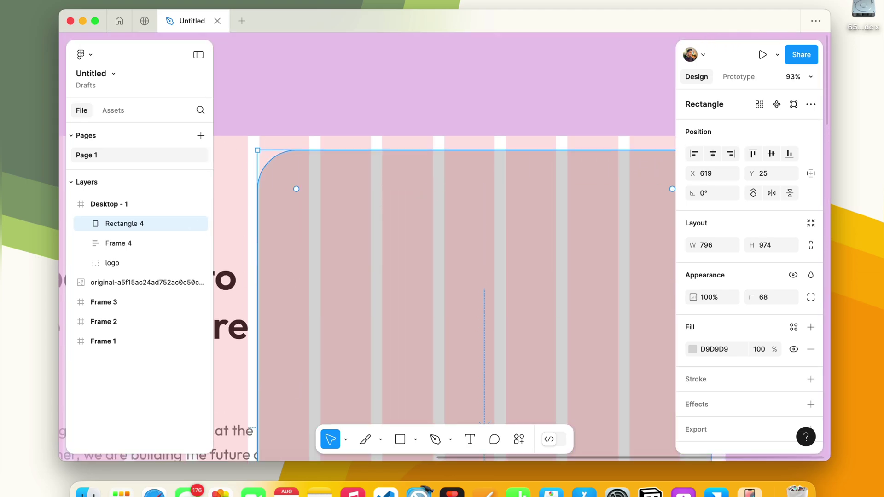
scroll(473, 337, "down", 1)
scroll(473, 338, "down", 1)
scroll(474, 337, "down", 2)
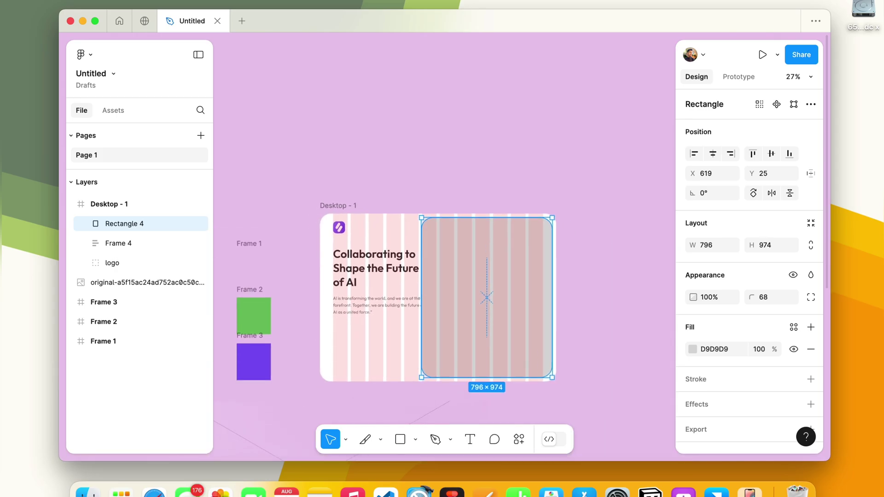
left_click(599, 138)
Fill Rectangle 4 with the pasted pink 3D illustration as an image fill
left_click(125, 224)
left_click(692, 349)
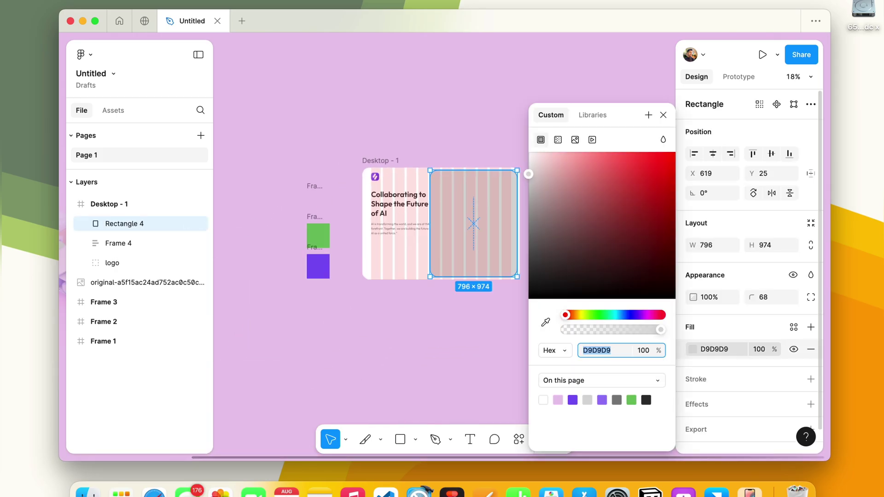
key("super+v")
key("Escape")
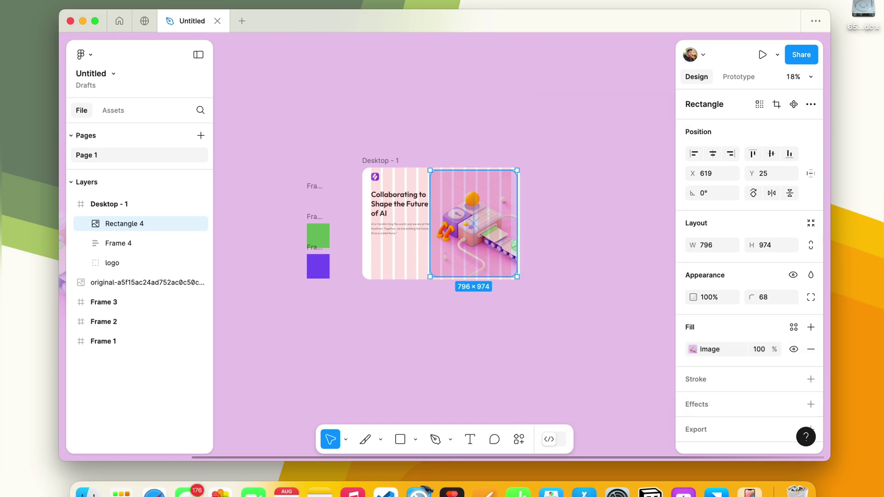
key("Escape")
Hide Desktop - 1's column layout grid with Ctrl+G
scroll(427, 218, "up", 3)
left_click(329, 124)
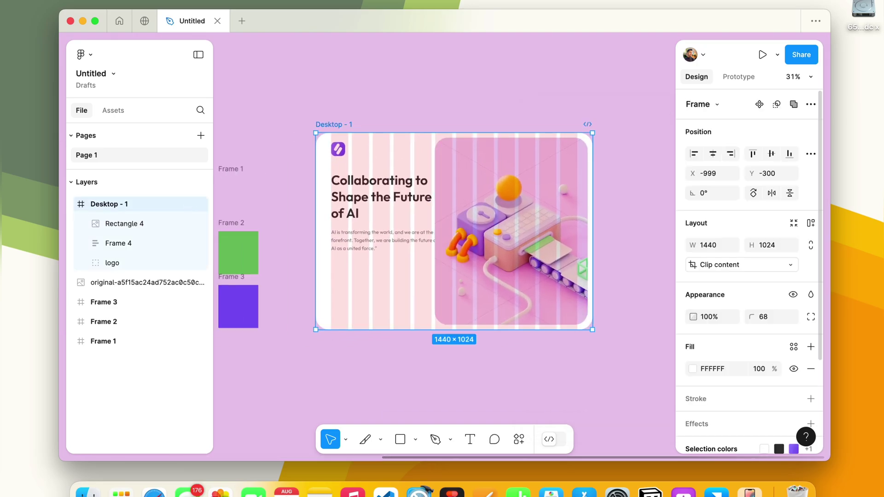
scroll(748, 277, "down", 2)
scroll(748, 276, "down", 2)
key("ctrl+g")
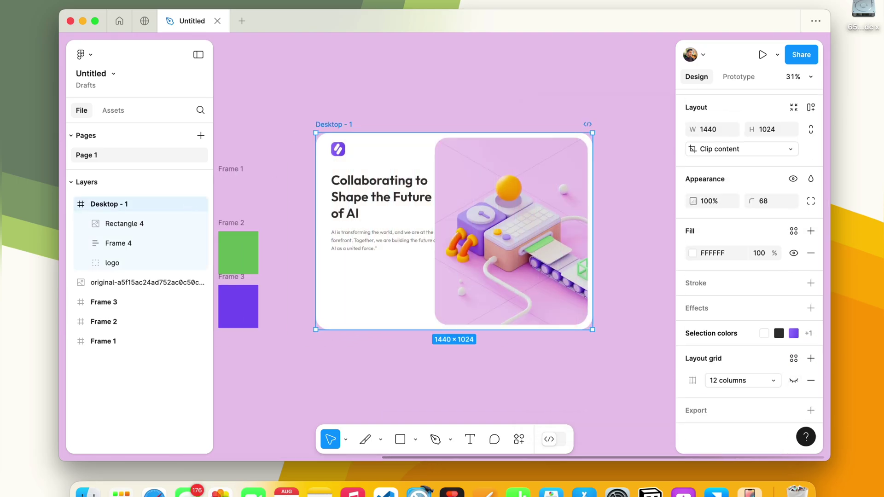
key("Escape")
scroll(379, 158, "up", 3)
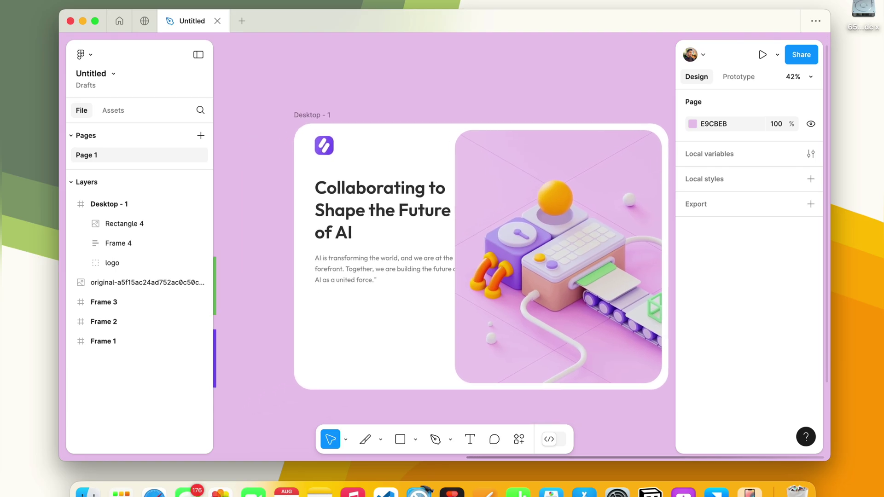
scroll(563, 219, "down", 2)
left_click(563, 219)
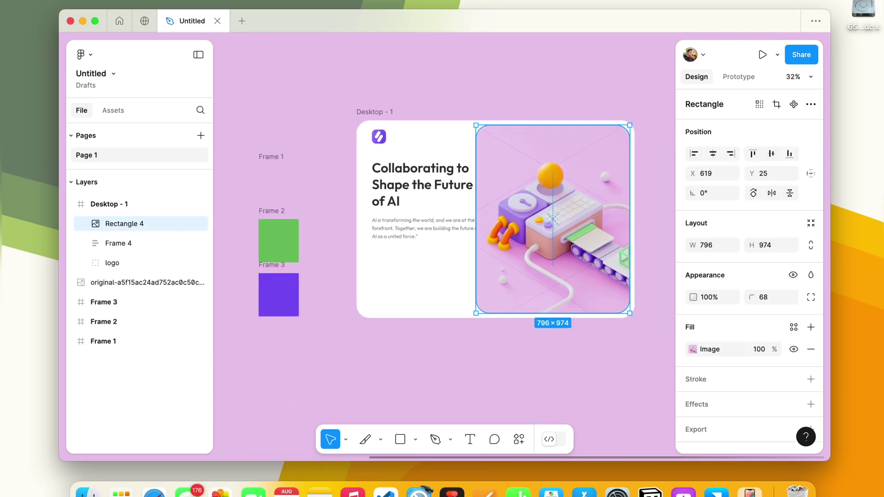
Stretch the image slightly left, set the headline to 58, and narrow its text box
left_click_drag(496, 220, 491, 220)
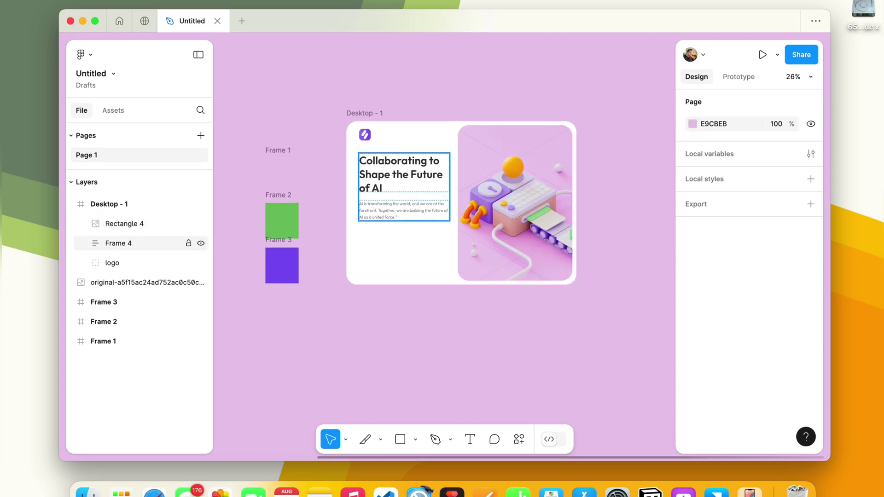
double_click(429, 172)
scroll(429, 171, "up", 2)
scroll(408, 237, "up", 1)
left_click_drag(770, 384, 766, 384)
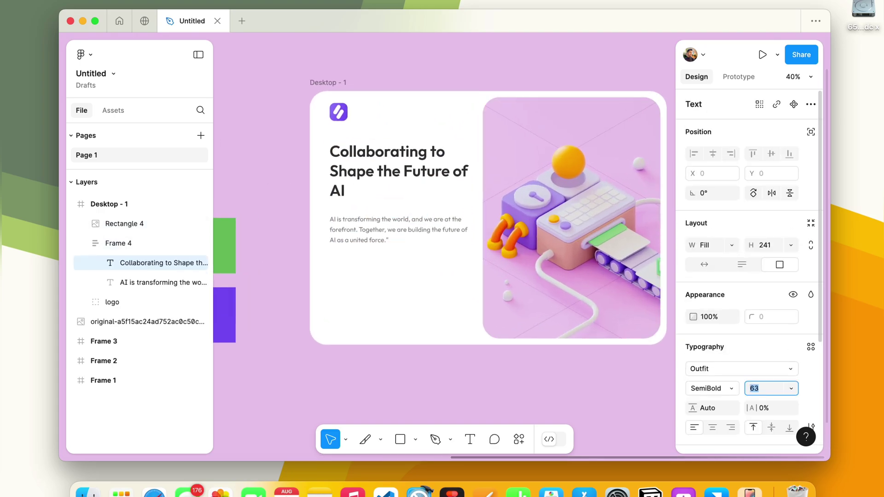
key("Down")
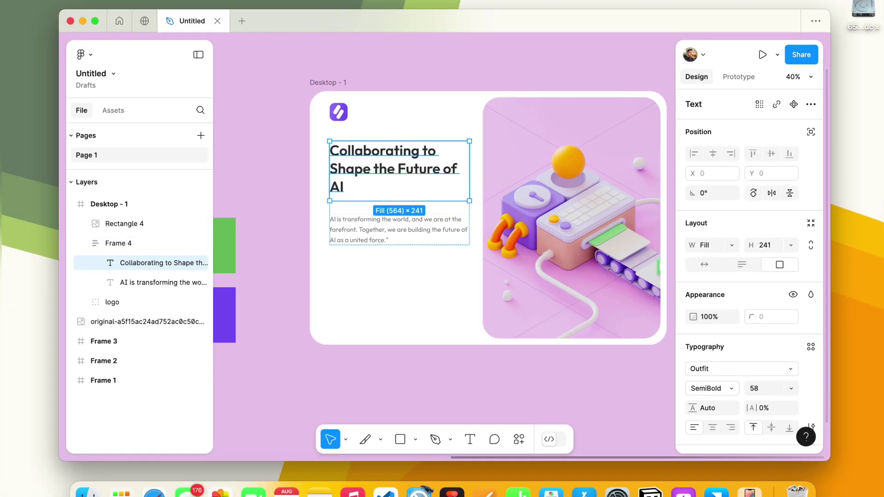
mouse_move(470, 170)
left_mouse_down()
mouse_move(456, 171)
mouse_move(462, 193)
mouse_move(452, 194)
left_mouse_up()
Cut Frame 4's heading-paragraph gap to 8 and move the text block down to Y 234
key("Escape")
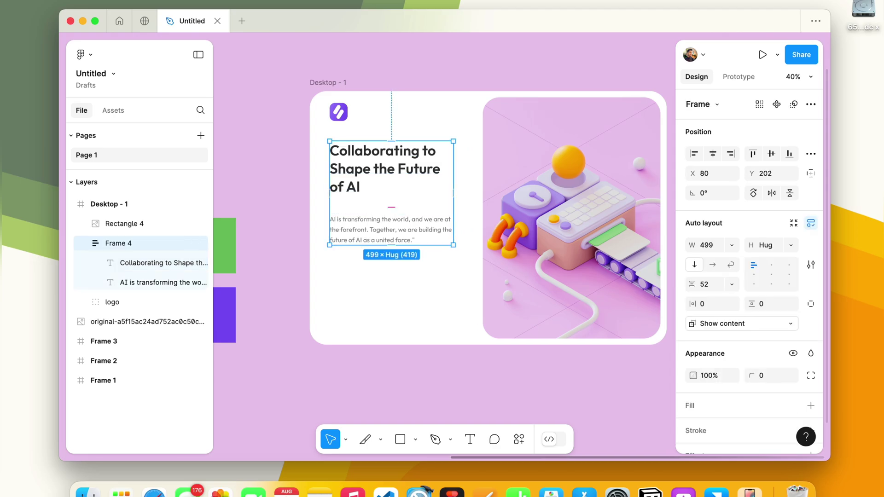
left_click_drag(692, 285, 672, 284)
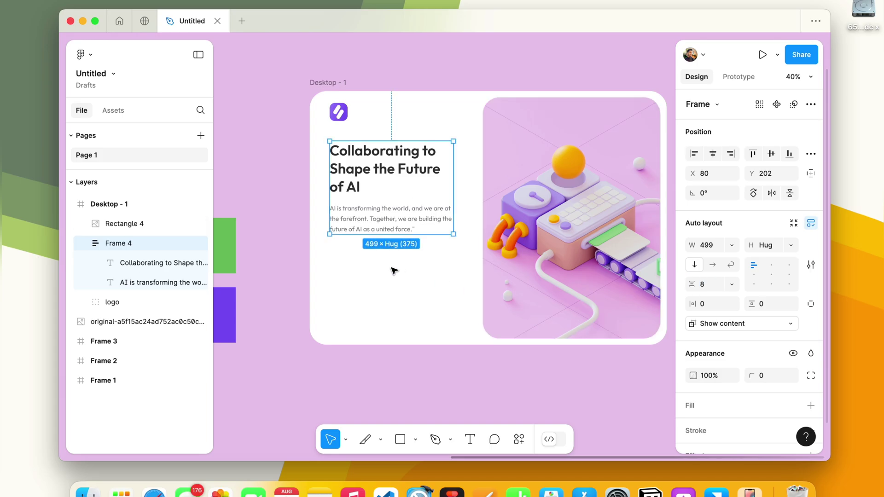
left_click_drag(382, 213, 373, 224)
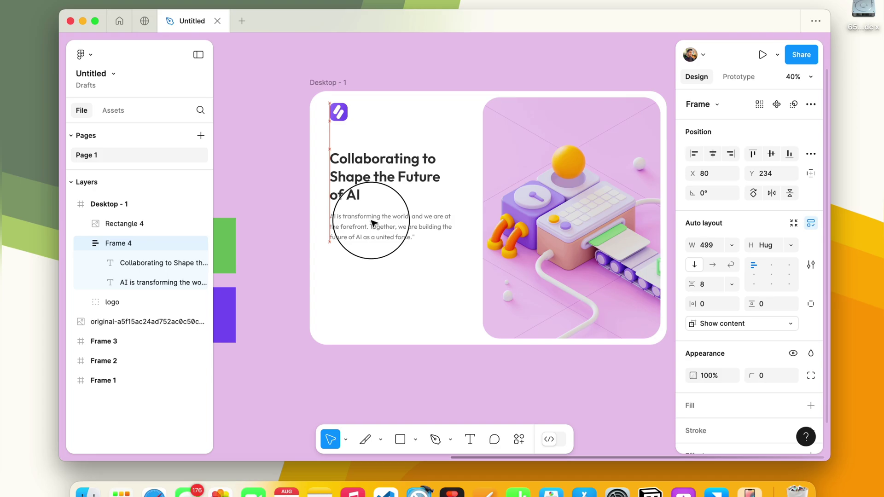
left_click(393, 275)
scroll(394, 275, "down", 3)
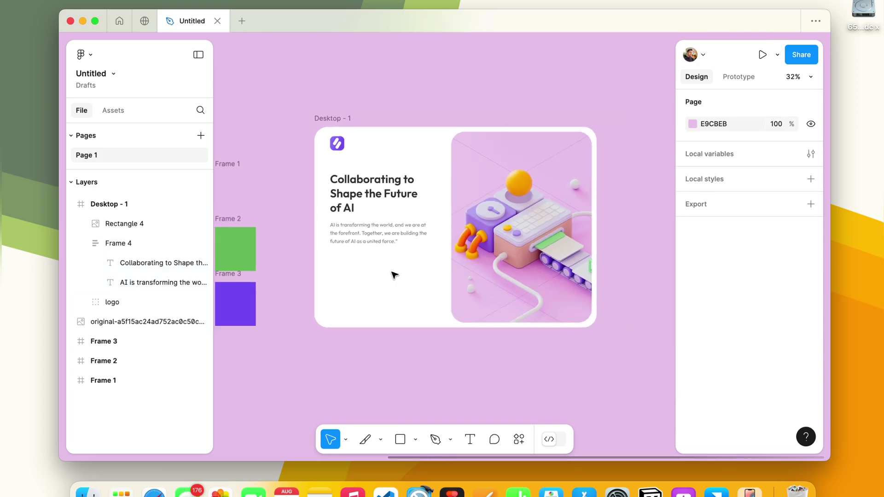
Give the image card square corners with a corner radius of 0
scroll(432, 244, "up", 3)
scroll(433, 245, "right", 4)
scroll(461, 235, "up", 1)
scroll(460, 235, "right", 1)
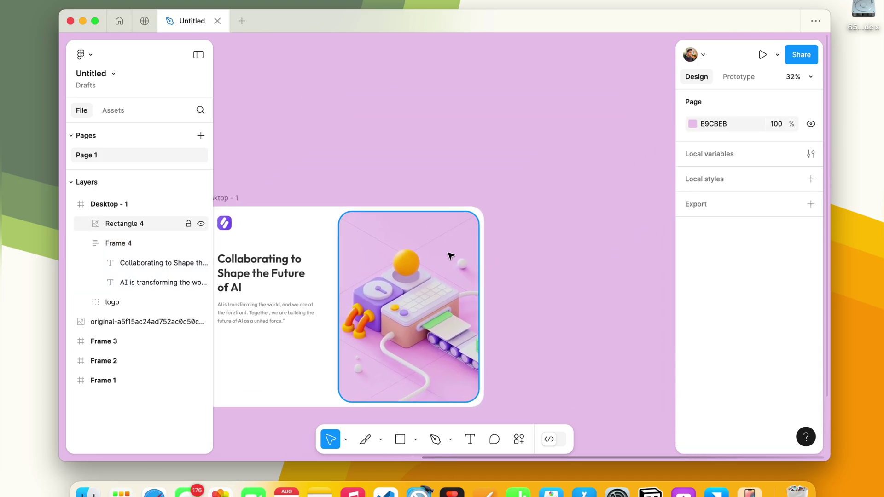
left_click(450, 255)
left_click(764, 299)
type("0")
key("Return")
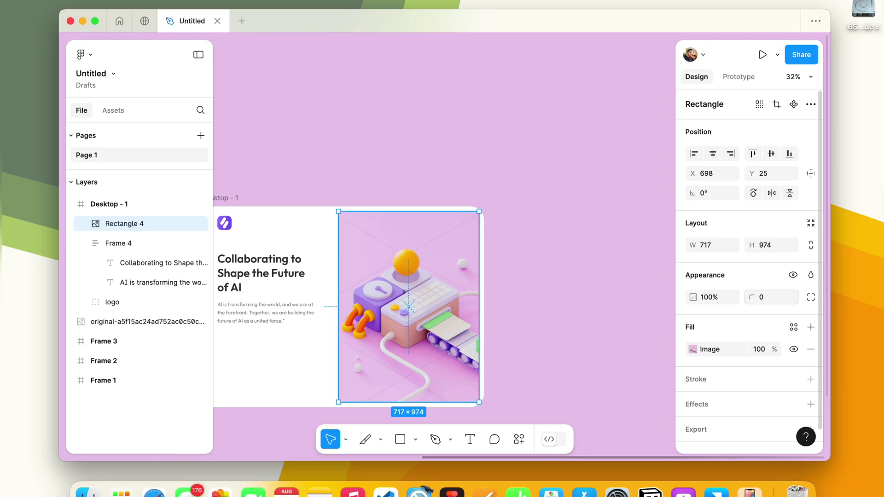
Remove Rectangle 4's image fill, leaving a plain grey D9D9D9 rectangle
scroll(491, 210, "down", 1)
scroll(492, 210, "left", 1)
scroll(492, 210, "up", 5)
scroll(493, 208, "up", 5)
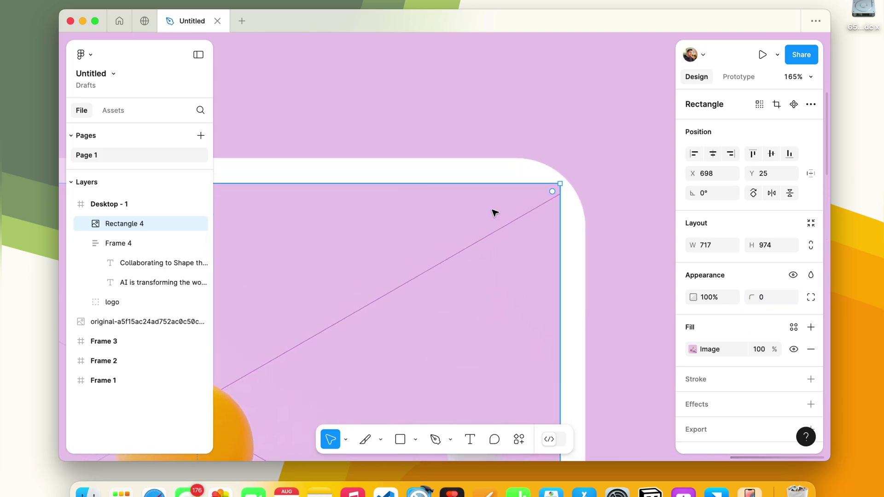
key("Escape")
left_click(99, 230)
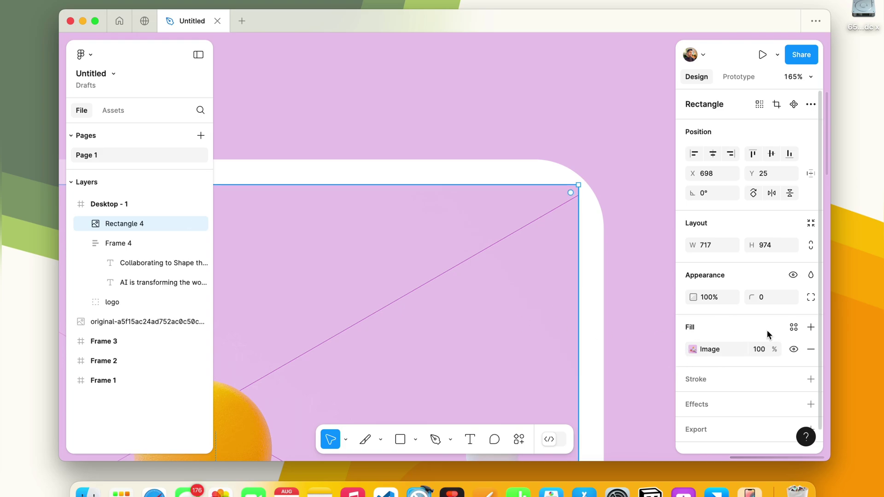
left_click(812, 348)
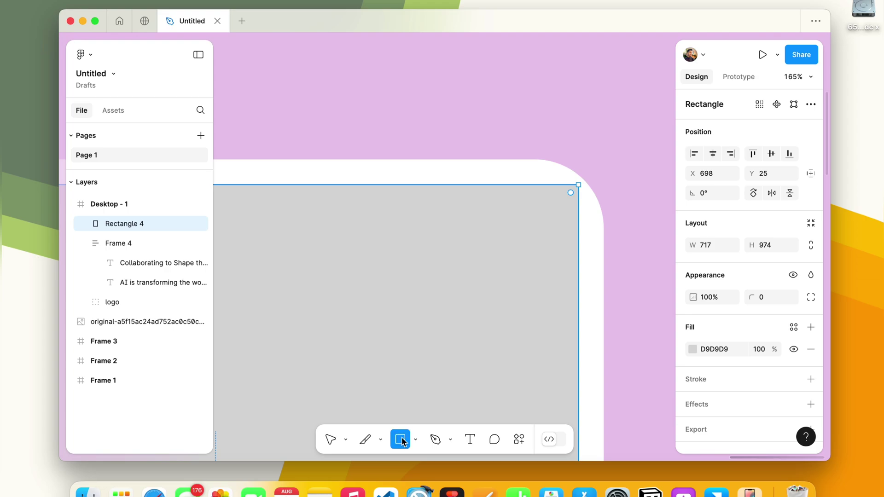
Draw a pink F89C9C rectangle over the card's top-right corner
left_click_drag(434, 189, 579, 243)
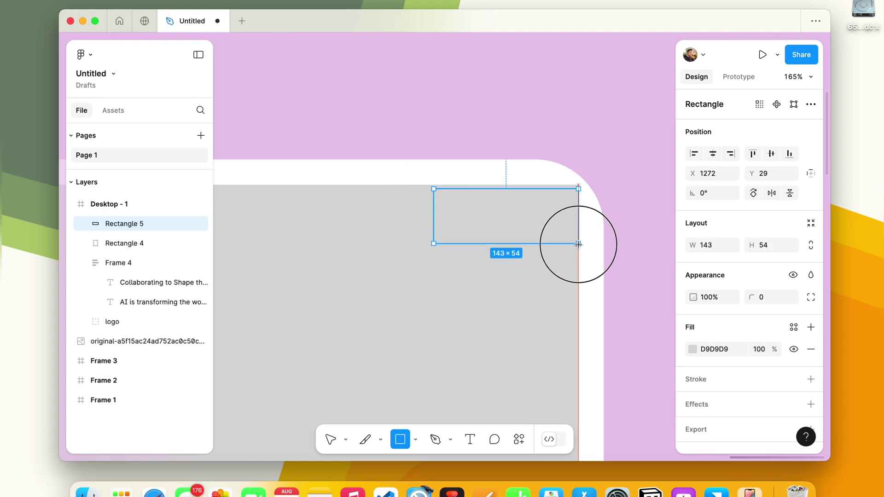
left_click(692, 349)
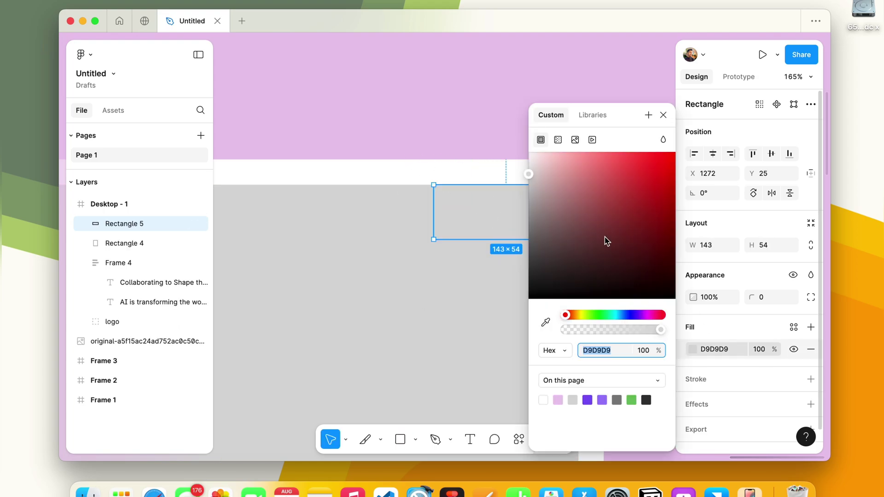
left_click(587, 163)
left_click_drag(588, 162, 583, 157)
left_click(663, 115)
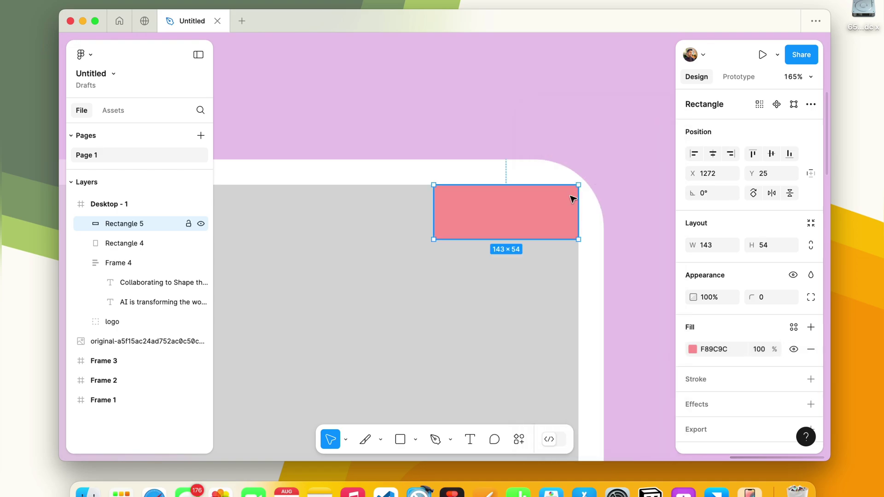
left_click_drag(549, 216, 534, 232)
Subtract the pink rectangle from Rectangle 4 to cut a notch
scroll(549, 213, "down", 5)
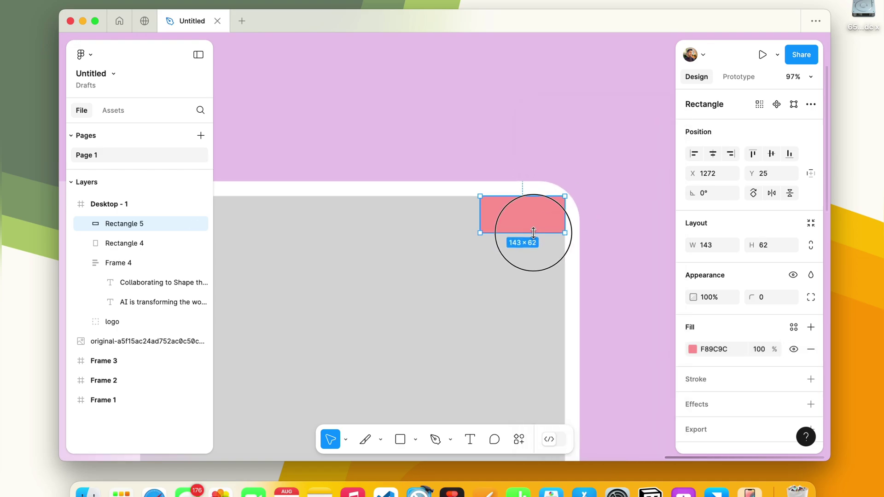
left_click(113, 243, "shift")
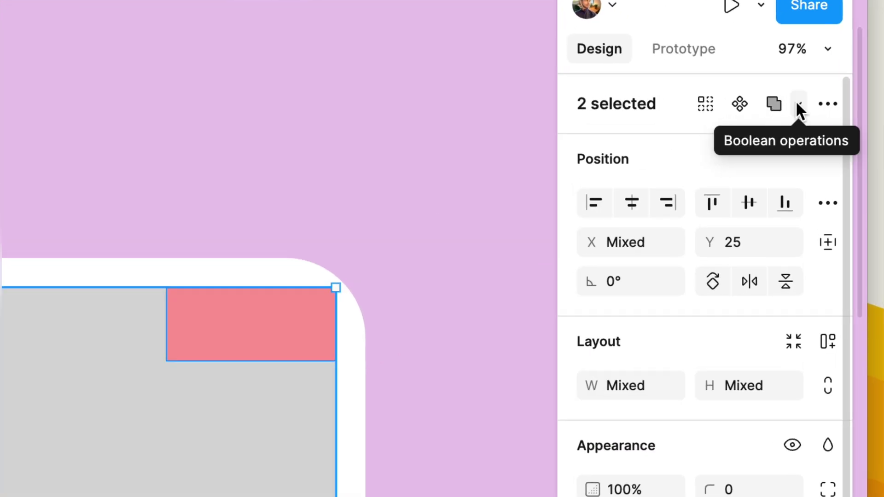
left_click(796, 105)
left_click(683, 184)
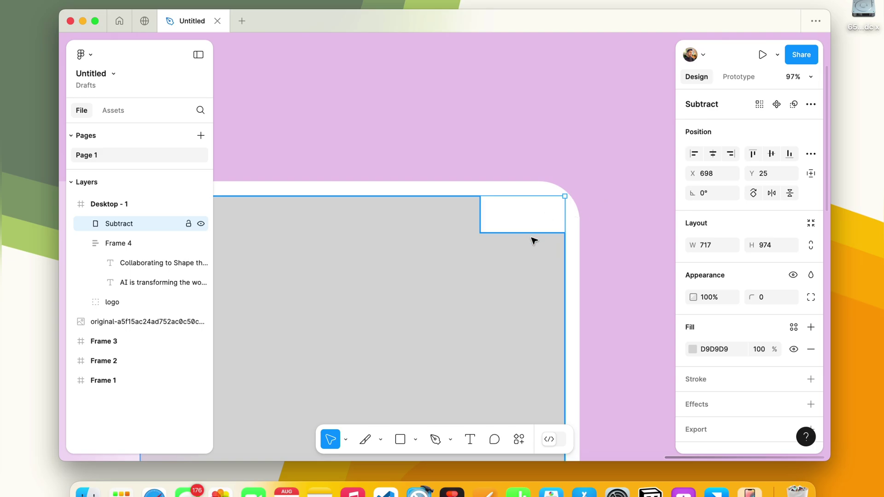
Round the Subtract card's corners, trying a 68 radius before adjusting it
left_click(583, 227)
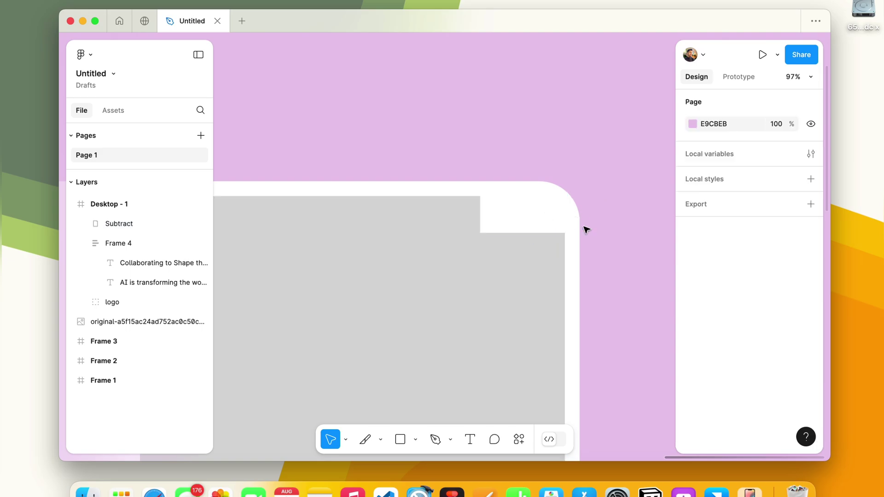
scroll(584, 227, "down", 5)
left_click(509, 288)
scroll(510, 288, "down", 2)
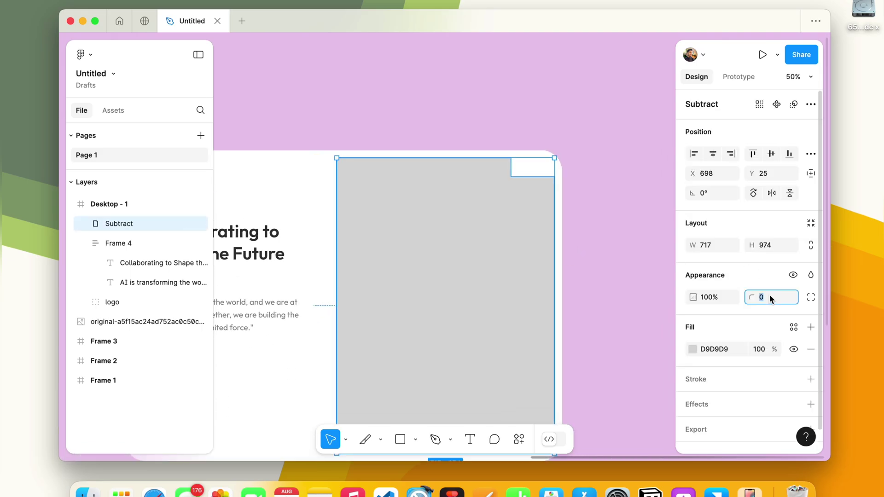
type("68")
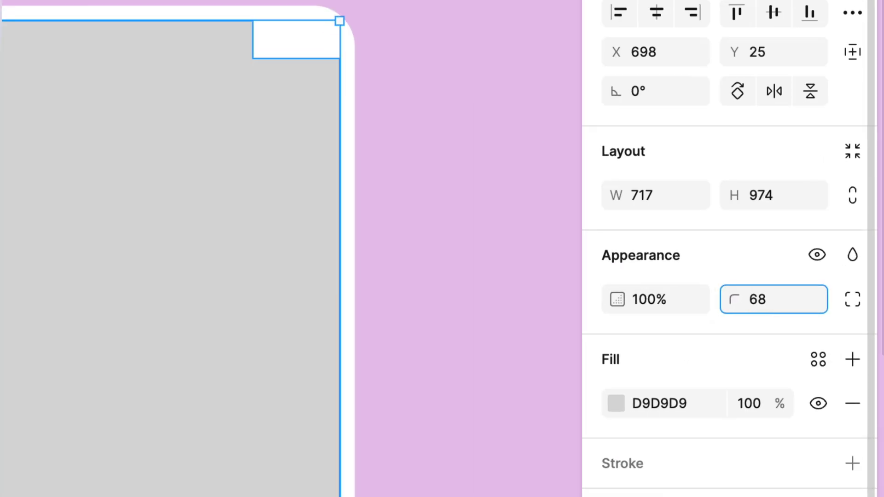
key("Return")
key("Down")
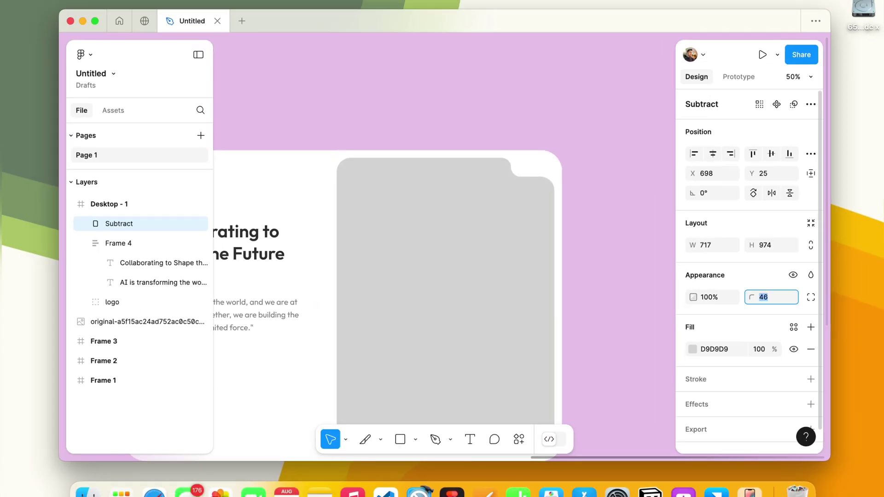
key("Return")
left_click(772, 297)
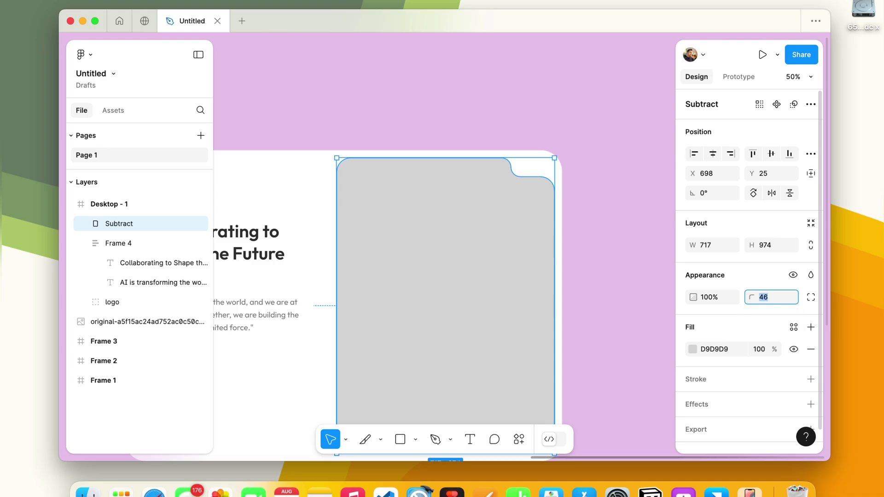
type("60")
key("Return")
Shift cutout Rectangle 5 left to X 1208 and widen it to 161×62
double_click(525, 204)
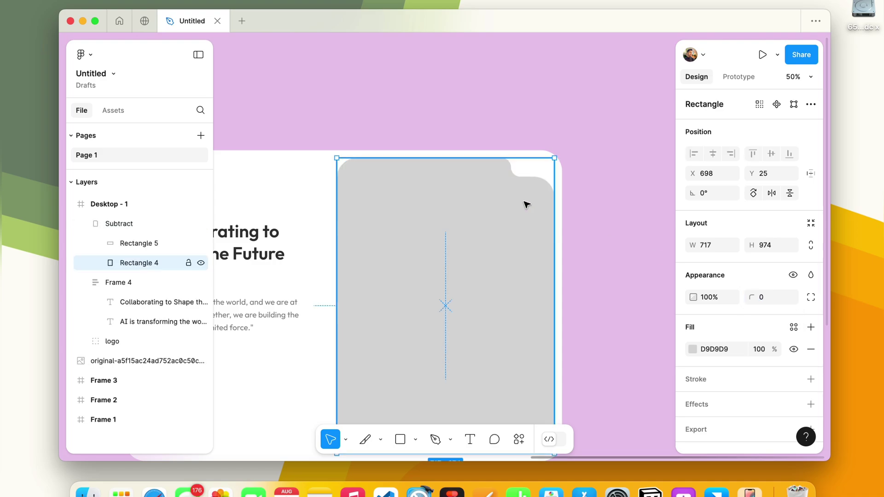
double_click(531, 173)
scroll(529, 170, "up", 5)
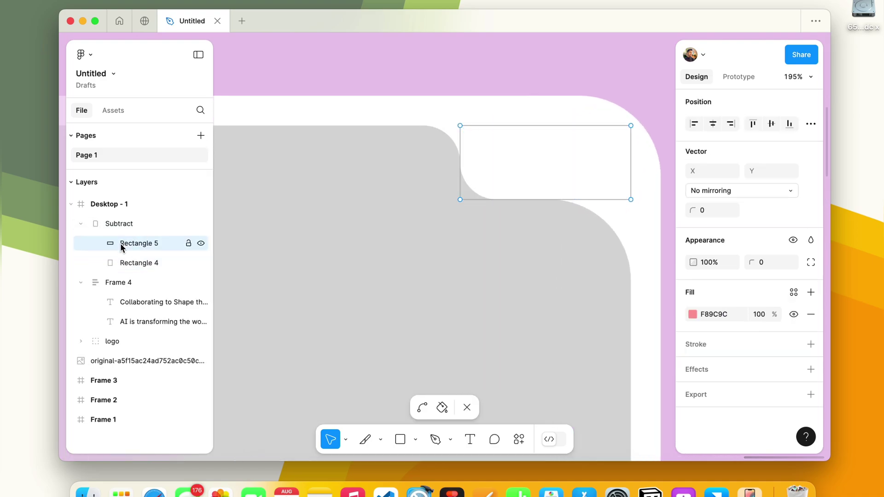
key("Escape")
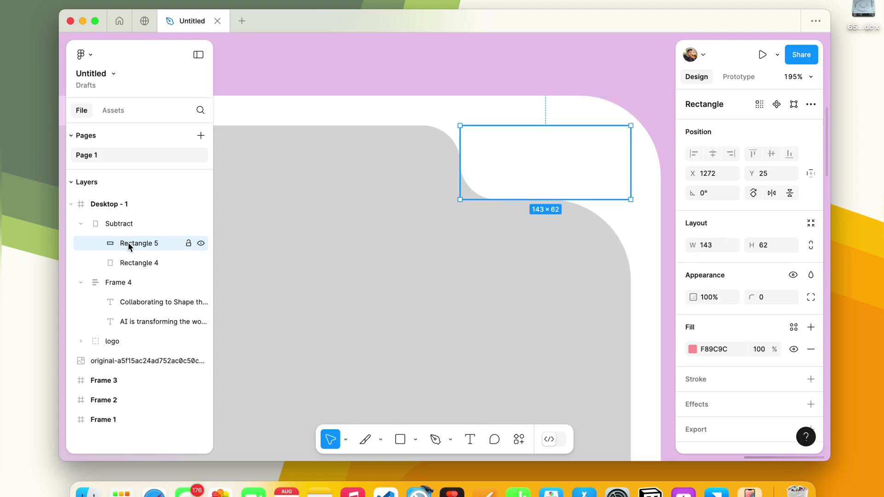
left_click_drag(542, 165, 496, 166)
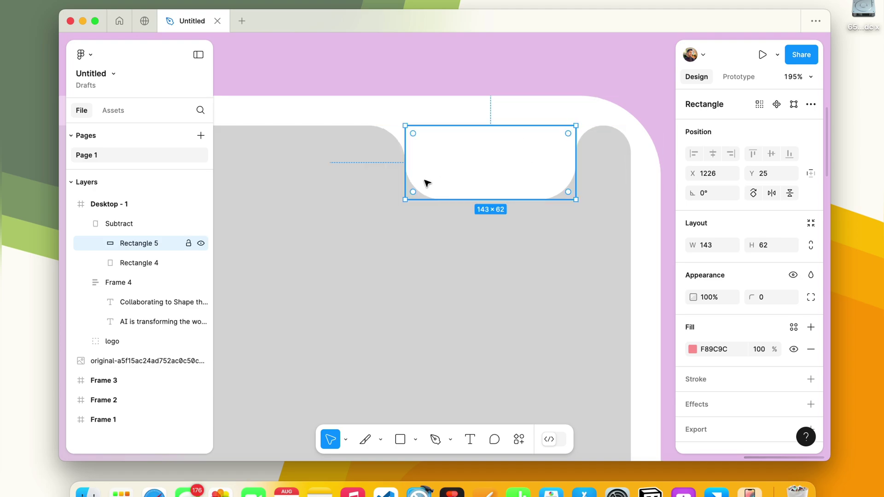
left_click_drag(409, 175, 385, 175)
scroll(484, 203, "down", 5)
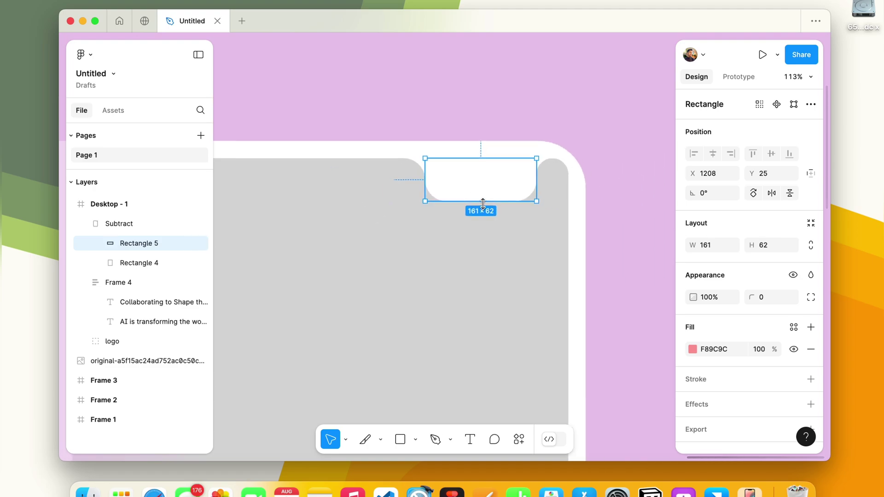
scroll(483, 204, "down", 5)
left_click(569, 130)
Pan the view and switch to the Rectangle tool for the next shape
scroll(568, 130, "down", 3)
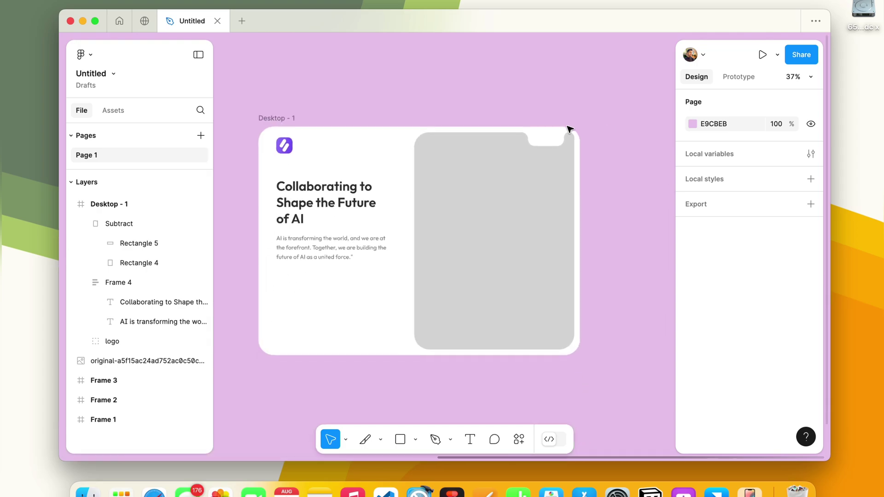
scroll(569, 129, "down", 3)
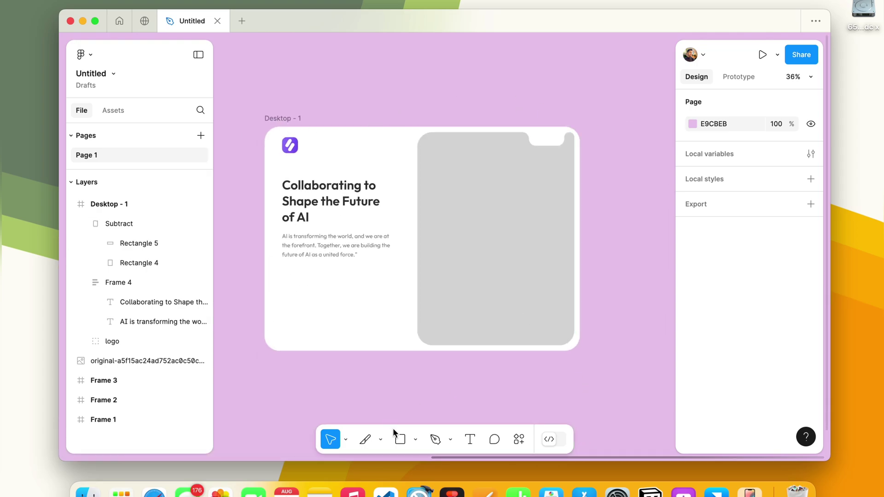
key("r")
scroll(536, 158, "up", 5)
scroll(536, 158, "up", 1)
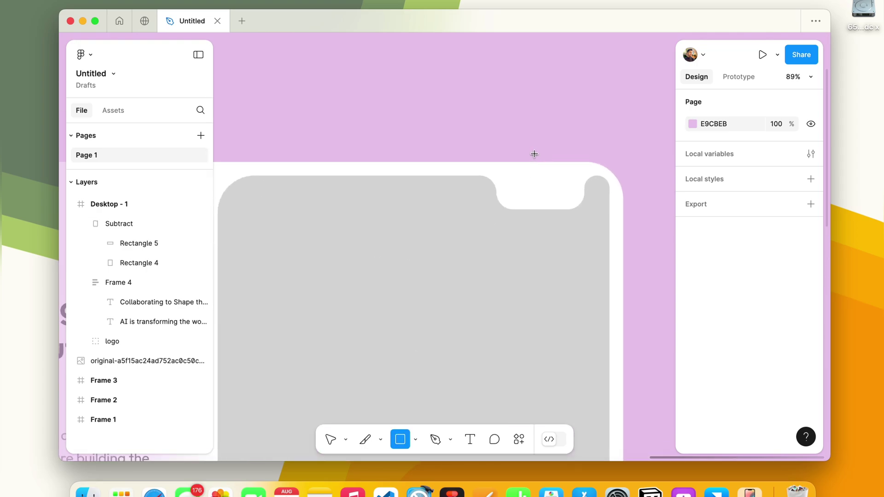
scroll(534, 154, "up", 2)
Draw a rectangle inside the notch and give it a corner radius of 27
scroll(534, 154, "up", 4)
right_click(534, 154)
left_click(492, 229)
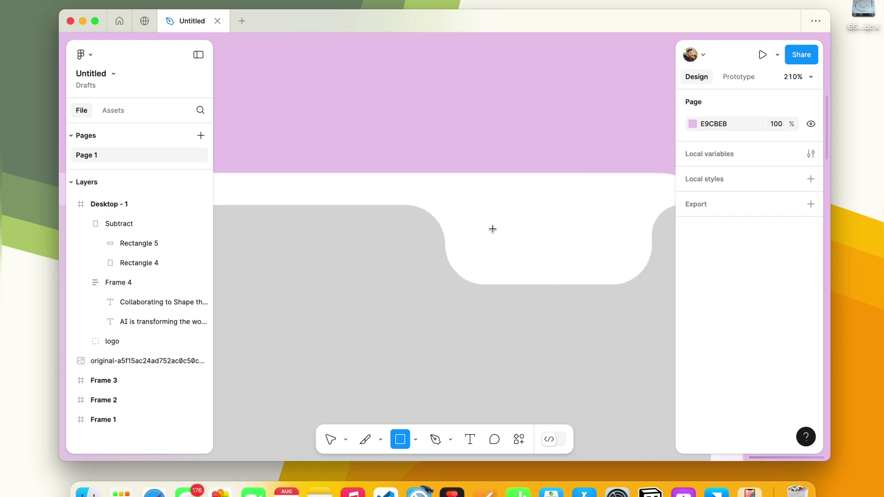
left_click_drag(473, 219, 635, 270)
mouse_move(578, 250)
left_mouse_down()
mouse_move(574, 239)
mouse_move(635, 235)
left_mouse_up()
left_click(768, 298)
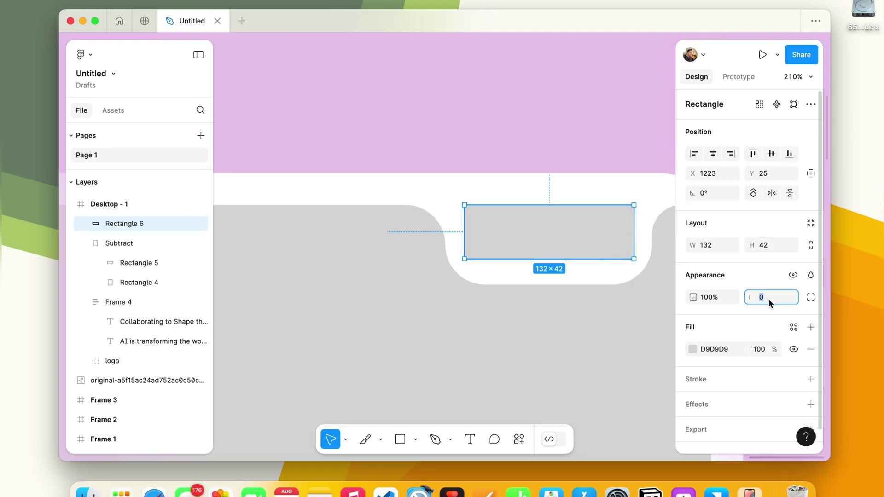
type("27")
key("Return")
Resize the pill to 138×44 and centre it within the notch
left_click_drag(550, 247, 551, 250)
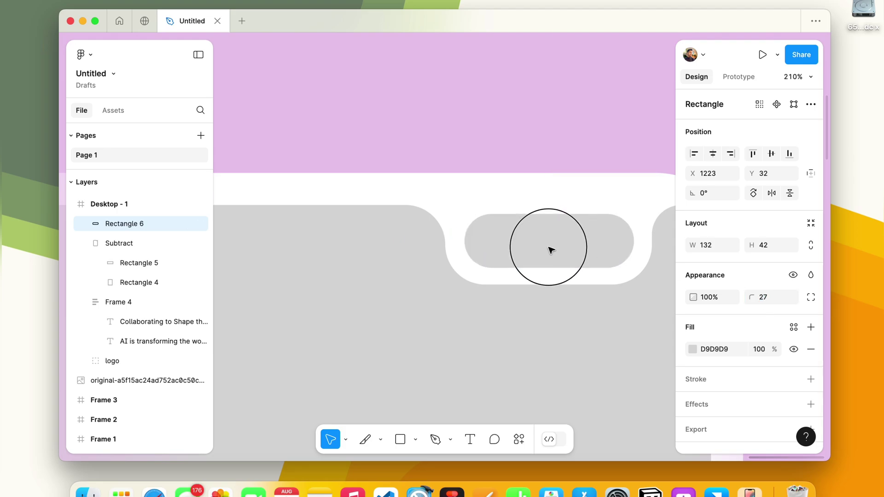
scroll(529, 225, "right", 2)
left_click_drag(510, 208, 509, 206)
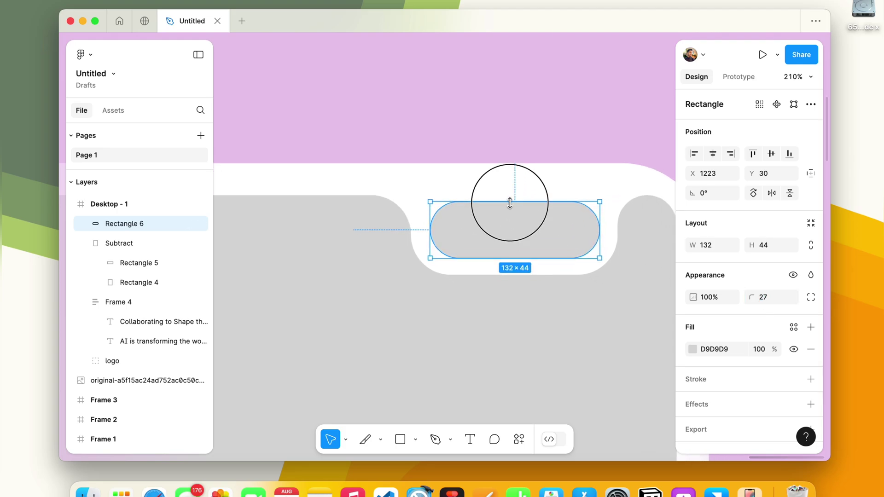
left_click_drag(600, 223, 607, 223)
left_click_drag(530, 245, 528, 244)
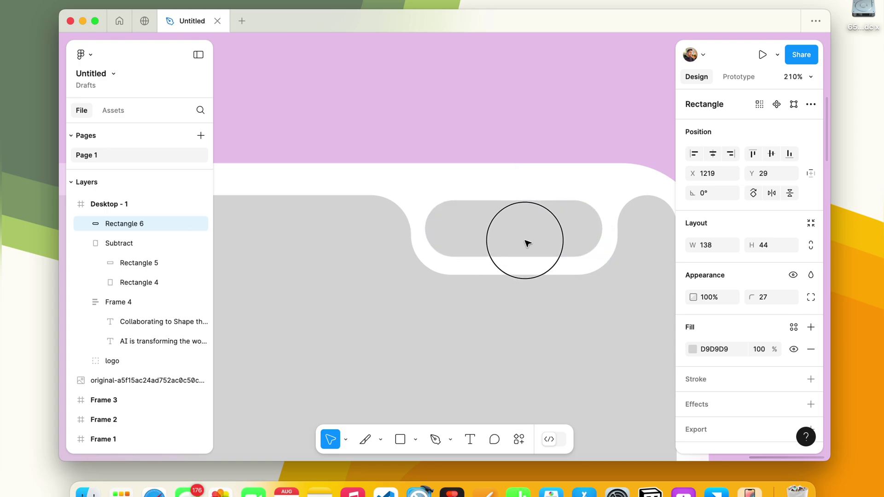
scroll(528, 245, "down", 5)
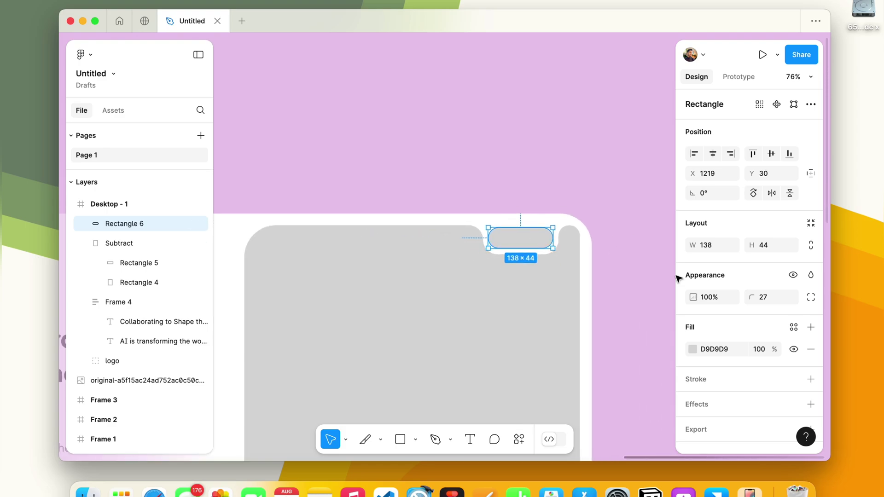
scroll(368, 271, "down", 2)
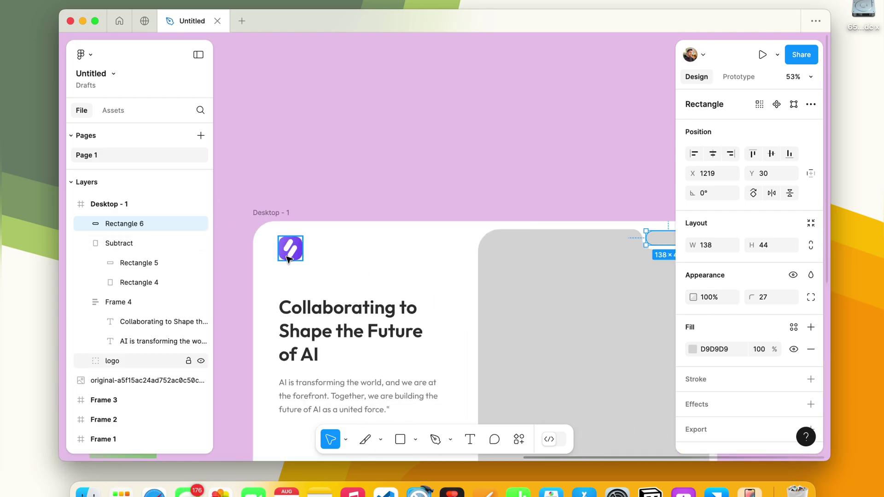
double_click(295, 247)
Copy the properties of the logo's purple gradient square
scroll(279, 251, "up", 5)
left_click(279, 251)
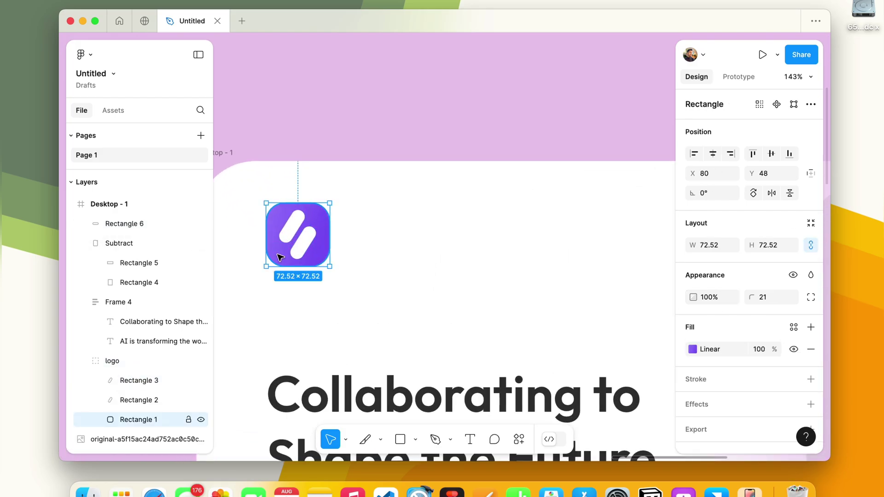
right_click(280, 257)
mouse_move(341, 128)
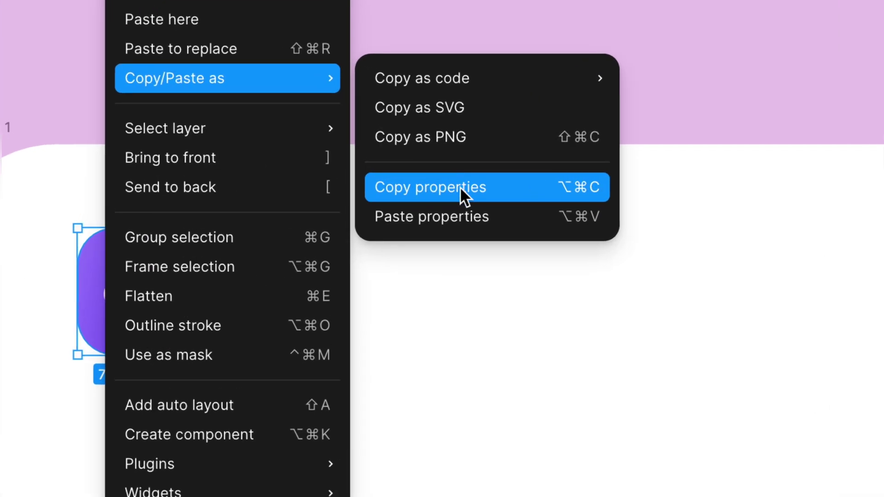
left_click(460, 186)
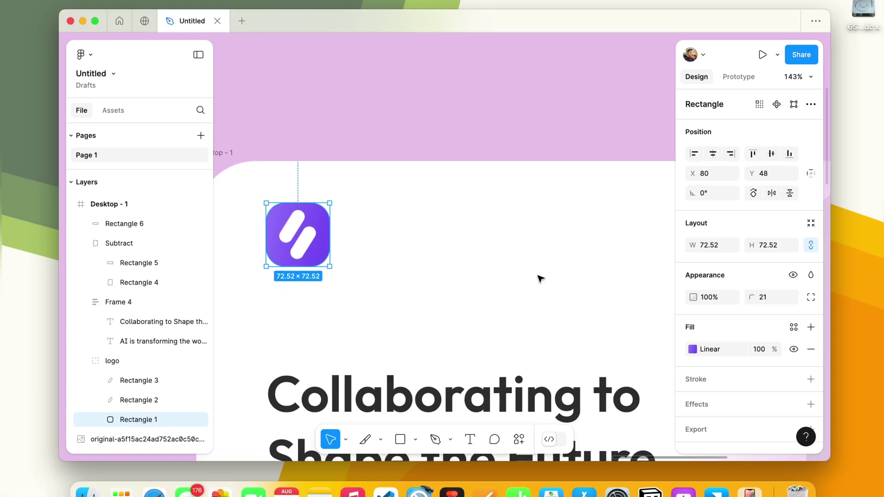
Paste the logo's properties onto the notch pill
scroll(539, 275, "right", 10)
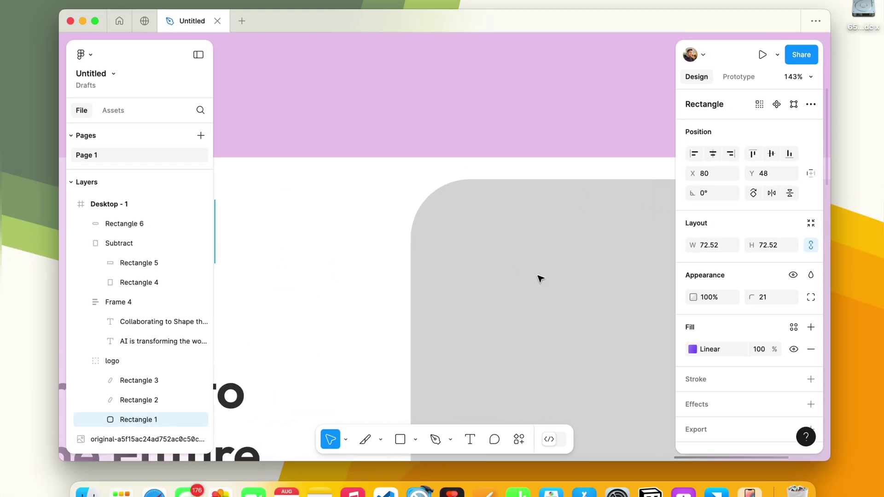
left_click(501, 203)
scroll(500, 203, "up", 10)
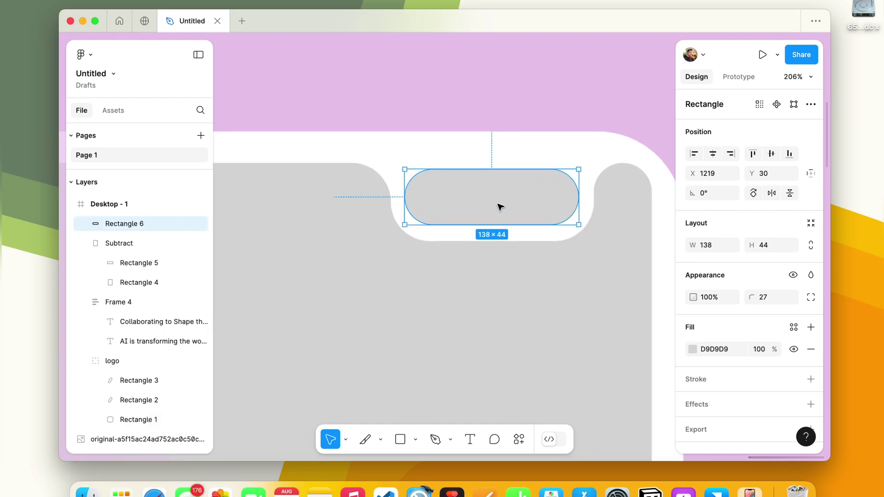
right_click(501, 203)
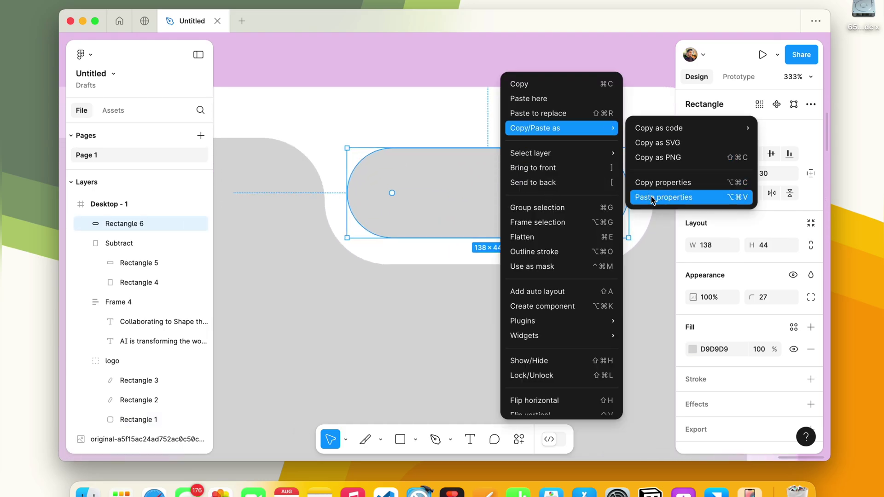
left_click(674, 198)
scroll(492, 181, "down", 5)
left_click(456, 165)
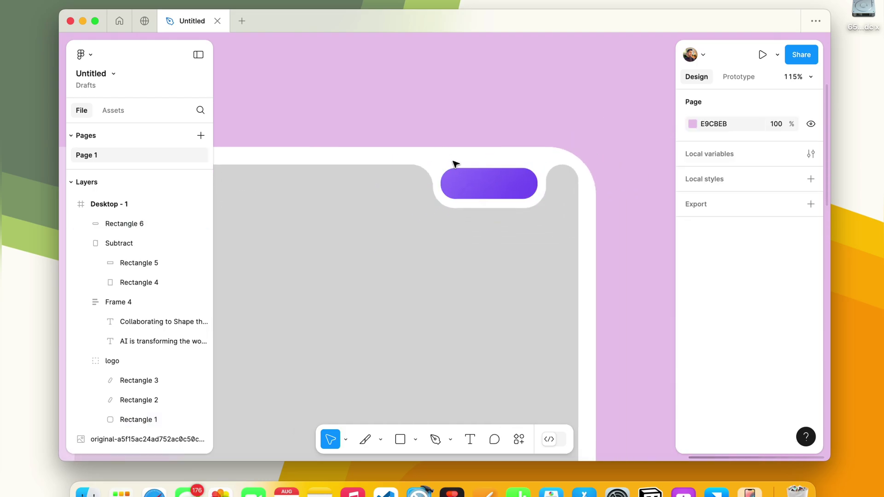
Add a 'Get started' label on the pill at size 16, Medium weight
key("t")
left_click(455, 180)
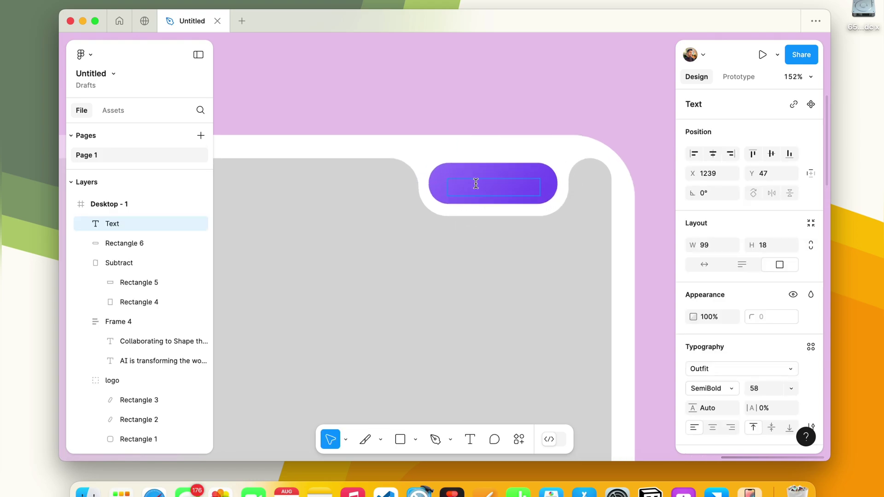
scroll(474, 182, "up", 5)
type("Get started")
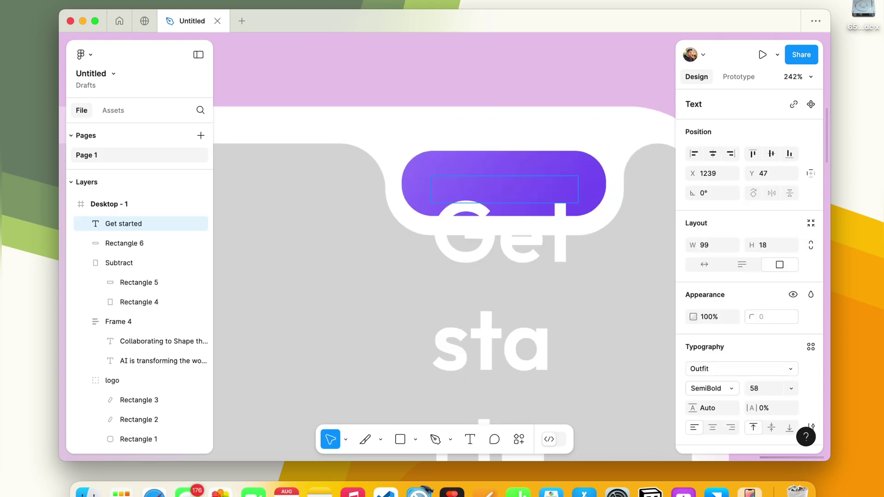
key("super+a")
left_click(758, 389)
type("16")
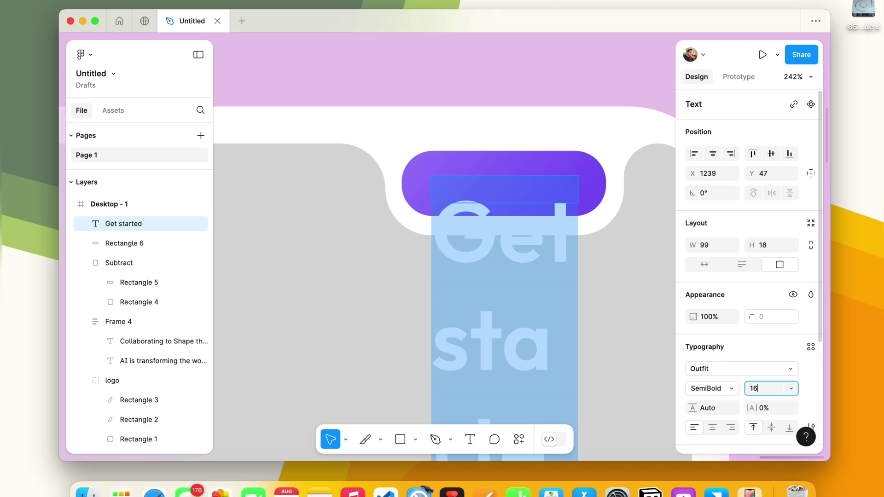
key("Return")
left_click(712, 388)
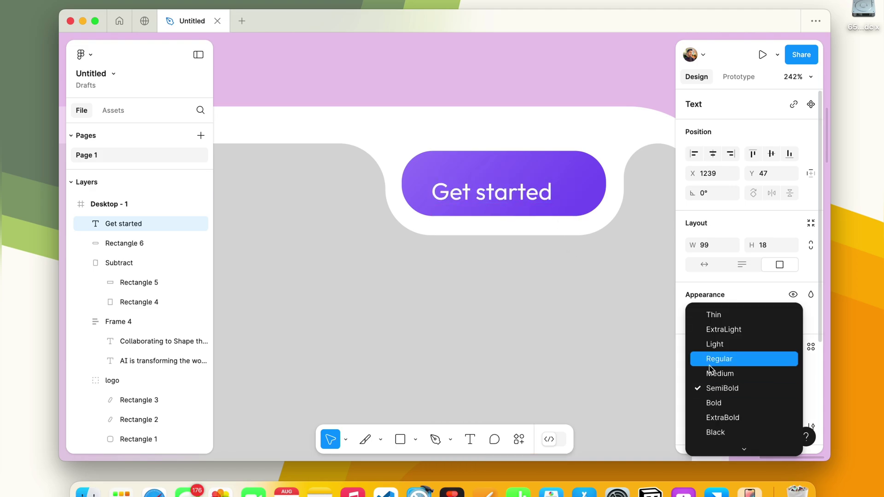
left_click(717, 371)
key("Escape")
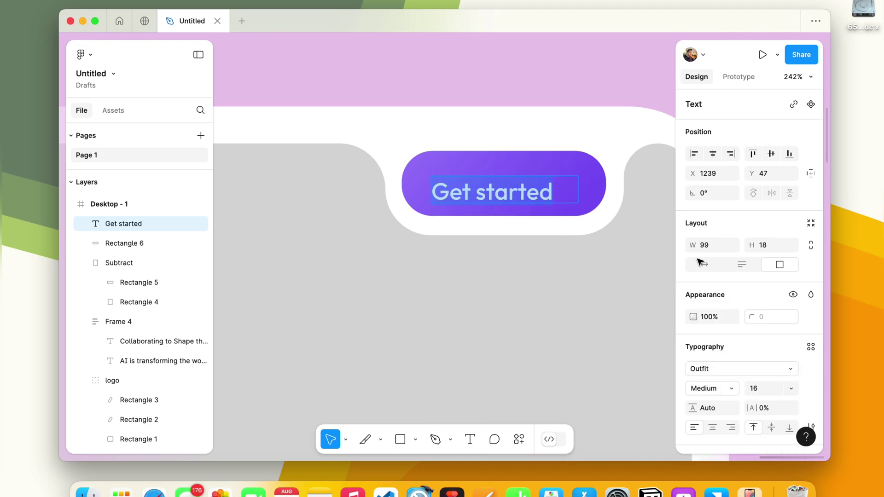
Set the label to auto width and centre it on the pill
scroll(761, 272, "down", 3)
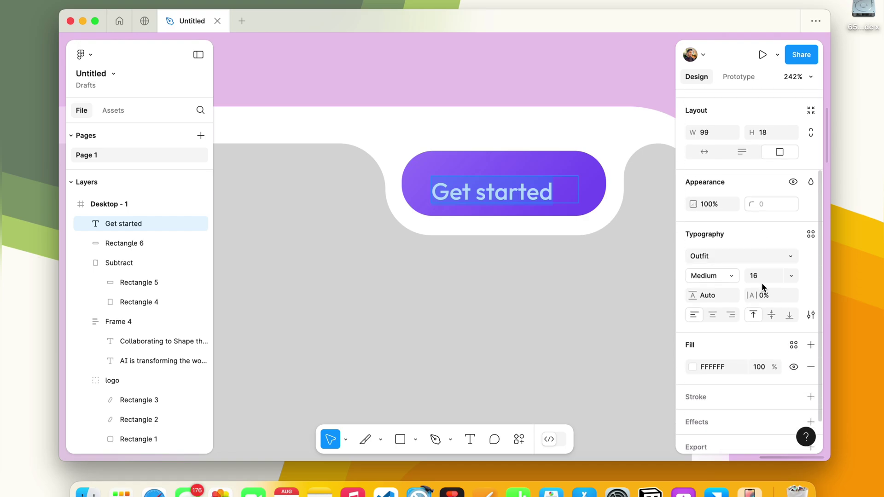
scroll(766, 268, "down", 2)
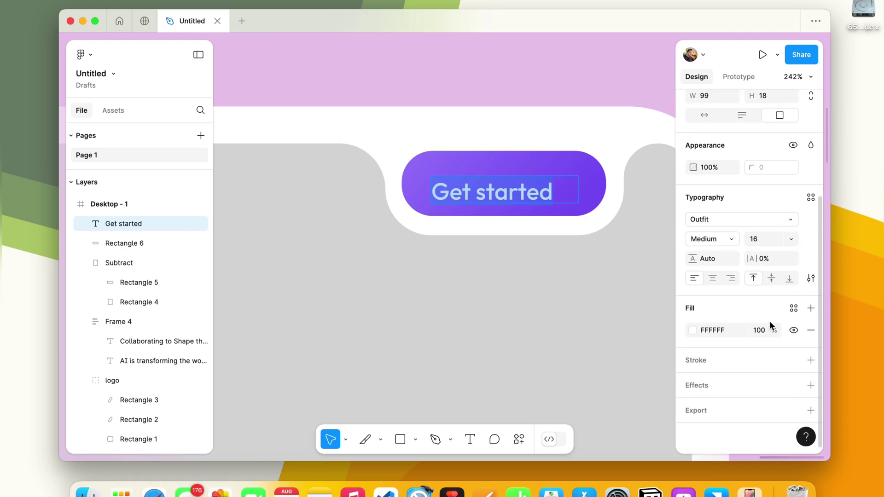
scroll(764, 299, "up", 3)
left_click(703, 224)
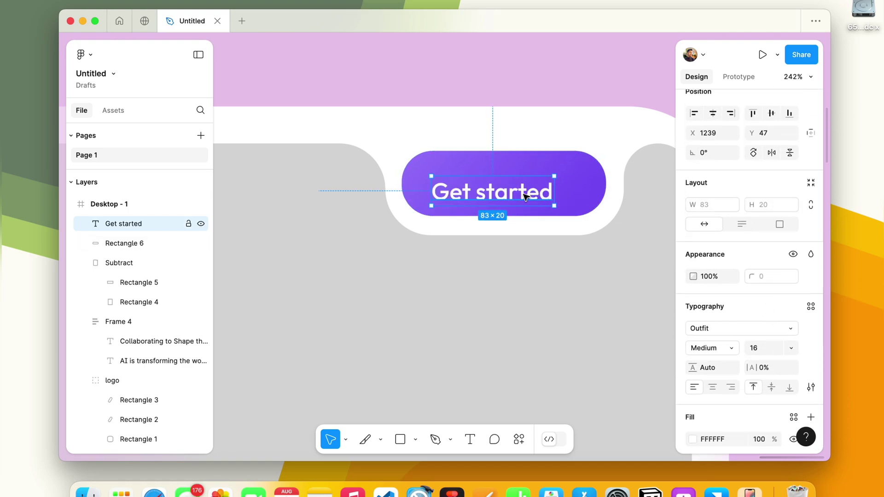
left_click_drag(525, 196, 534, 190)
Group the label with the pill and name the group 'get started'
left_click(129, 239, "shift")
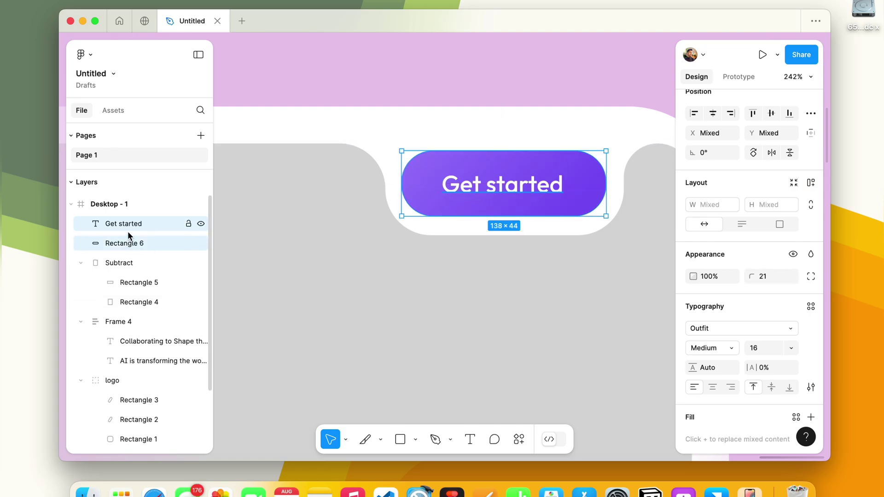
key("super+g")
double_click(123, 222)
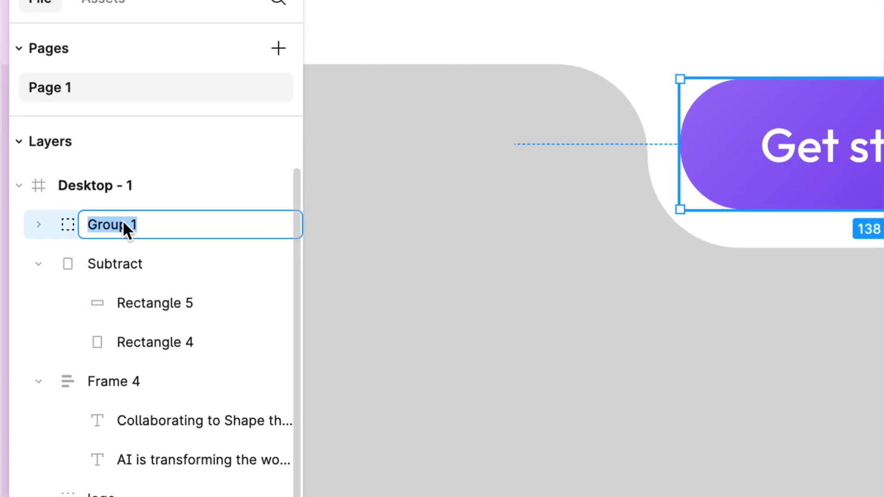
type("get started")
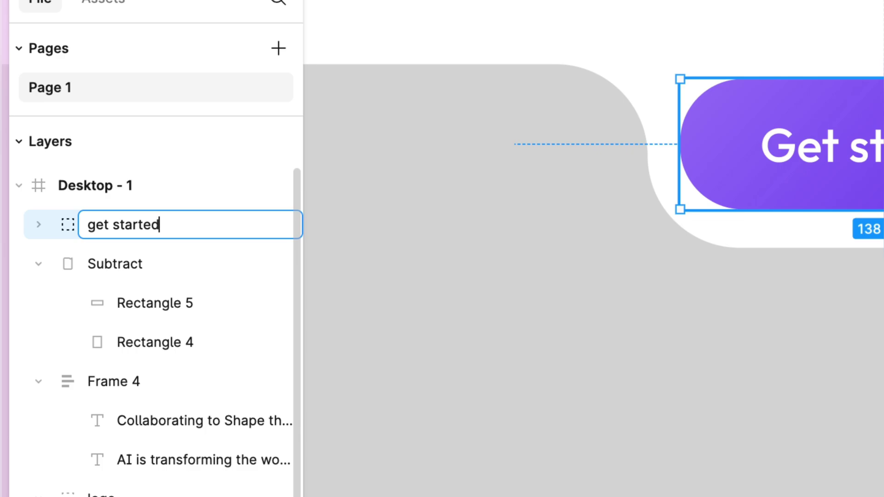
key("Return")
key("Escape")
scroll(438, 277, "down", 10)
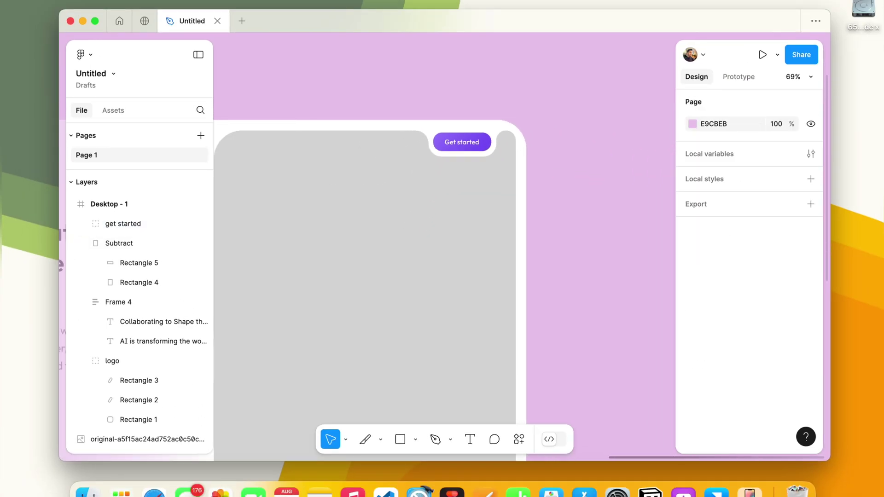
Change the Subtract card's fill to Image with the pink 3D machine illustration
left_click(118, 243)
key("shift+2")
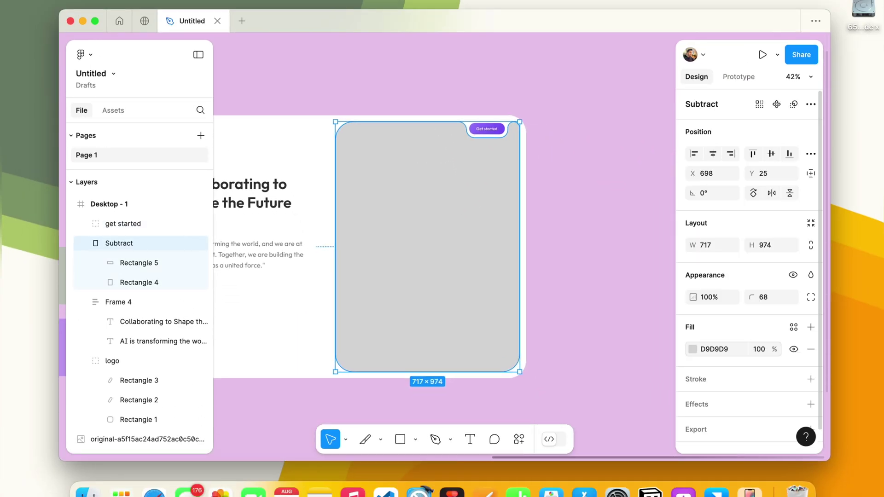
left_click(692, 349)
left_click(575, 140)
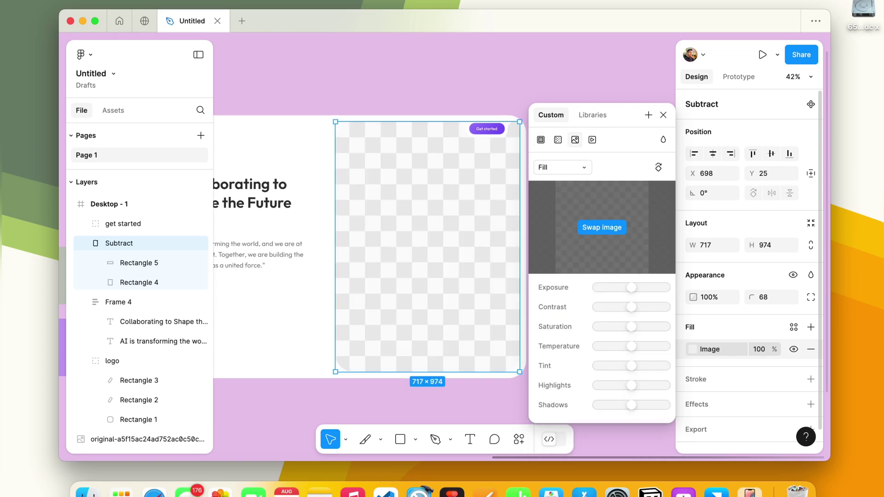
key("Escape")
key("Escape")
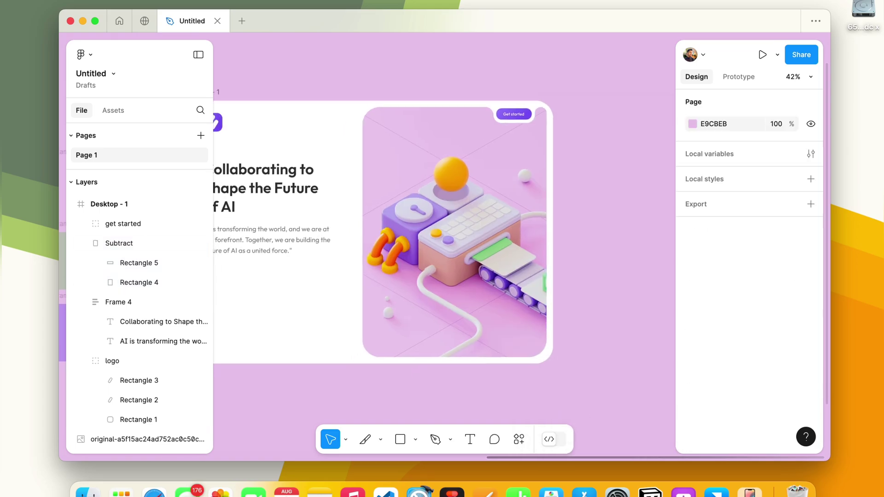
Reselect the Subtract card, zoom out to the whole page, then pan toward the heading
left_click(139, 282)
key("Return")
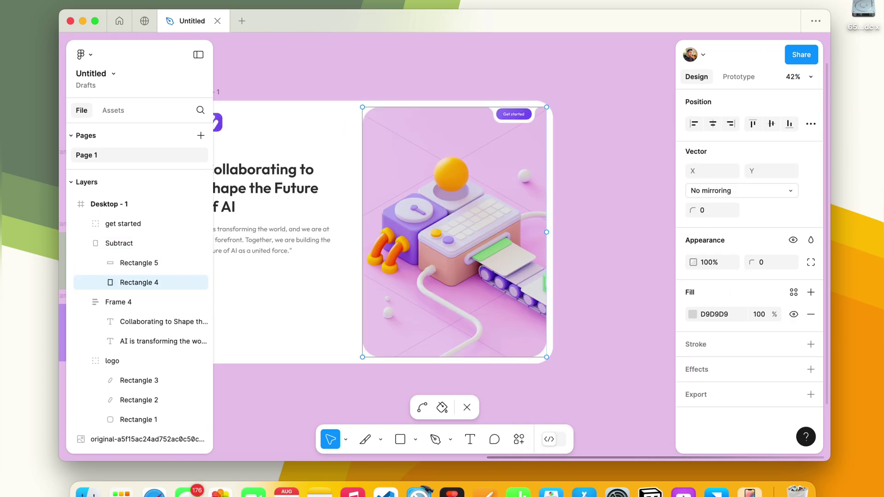
key("Escape")
key("Escape")
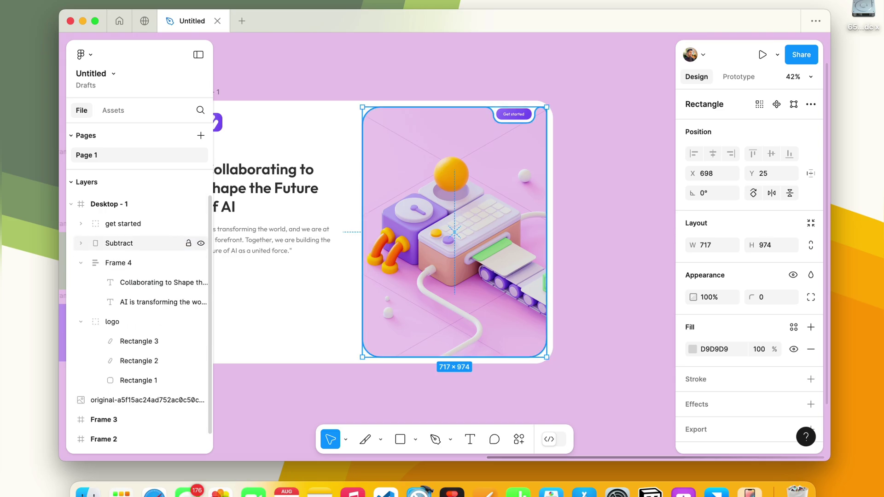
key("Escape")
key("shift+1")
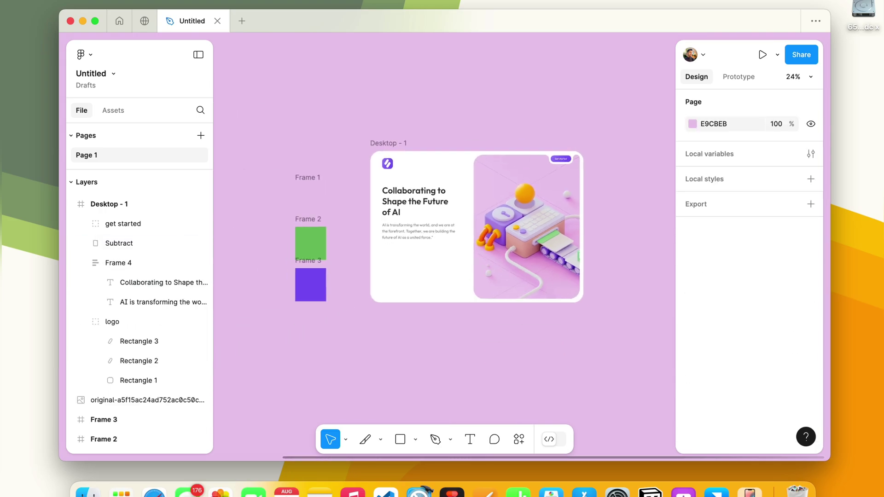
scroll(431, 226, "right", 2)
scroll(400, 196, "up", 1)
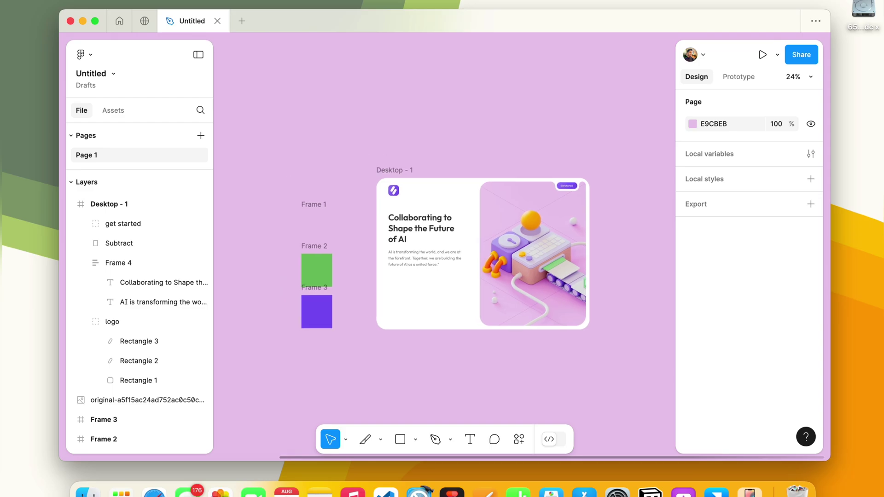
scroll(399, 196, "up", 3)
scroll(400, 197, "up", 2)
scroll(376, 301, "up", 2)
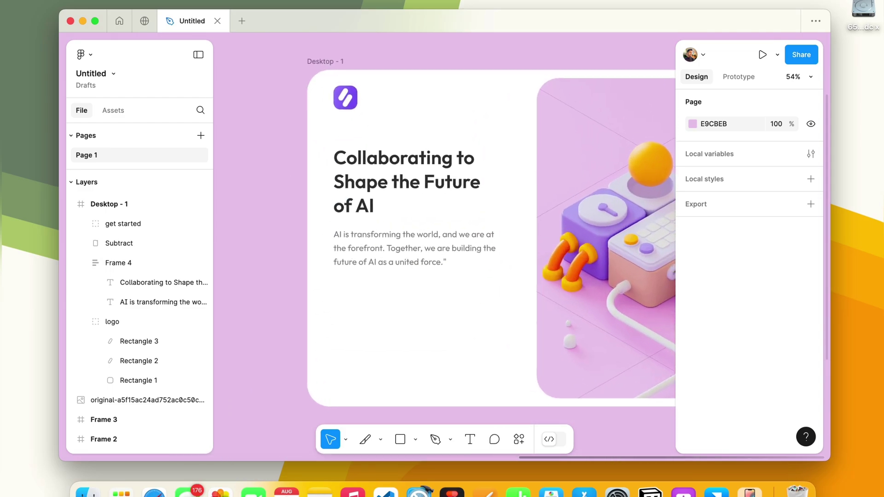
scroll(376, 301, "up", 3)
Draw a rectangle below the subtitle with corner radius 52, nudged left to align with the text
left_click(400, 439)
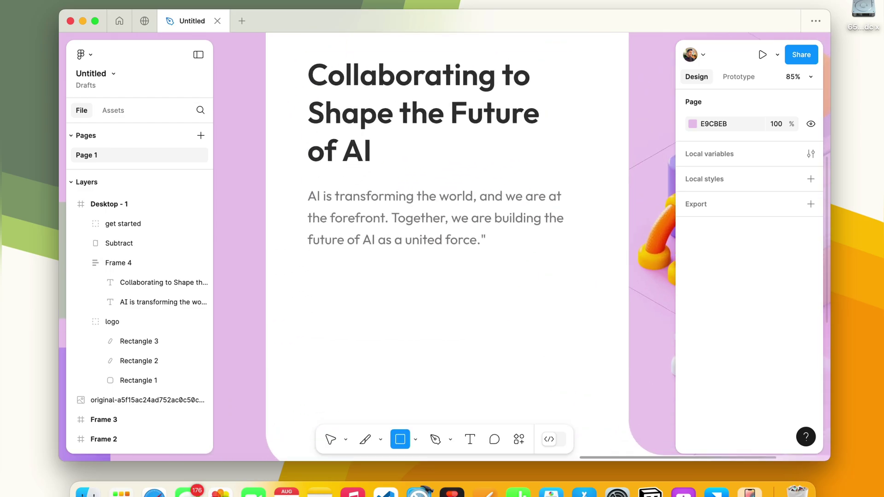
mouse_move(311, 267)
left_mouse_down()
mouse_move(409, 296)
mouse_move(400, 295)
left_mouse_up()
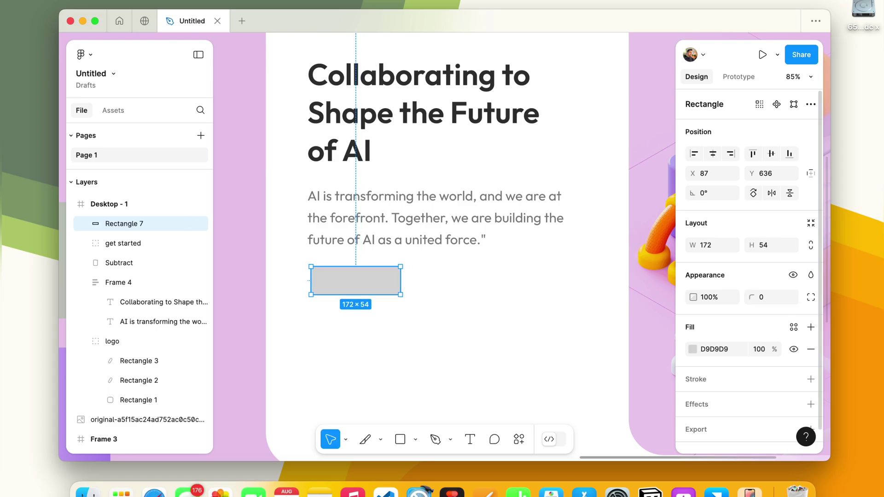
type("52")
key("Return")
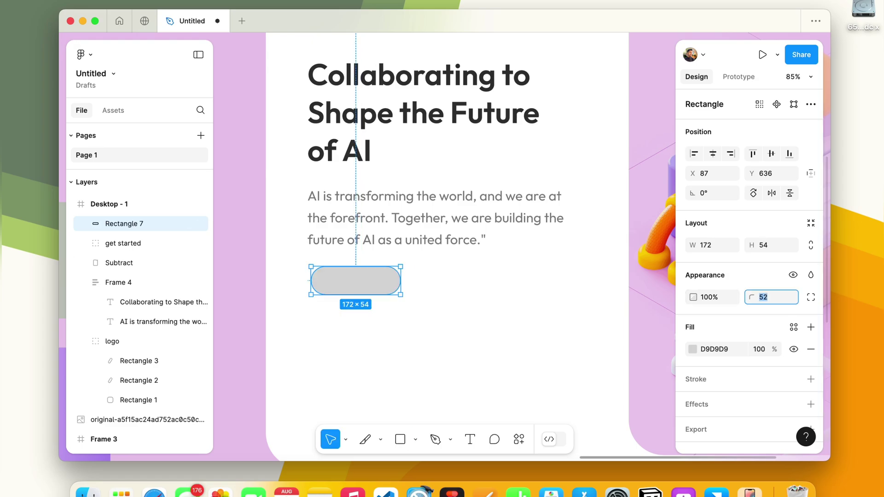
key("Escape")
key("Left")
key("Left")
key("Left")
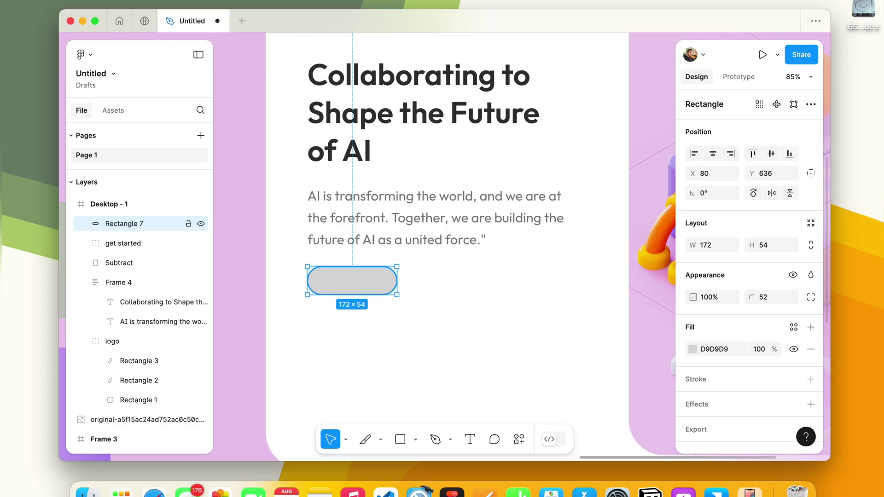
key("alt")
Fill the pill with 73B668 and convert it to a linear gradient ending in 73B668
left_click(693, 349)
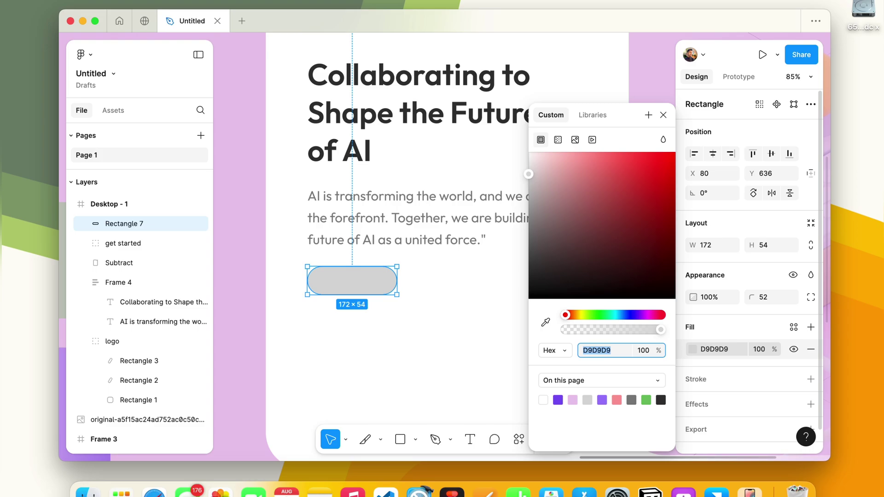
type("73B668")
key("Return")
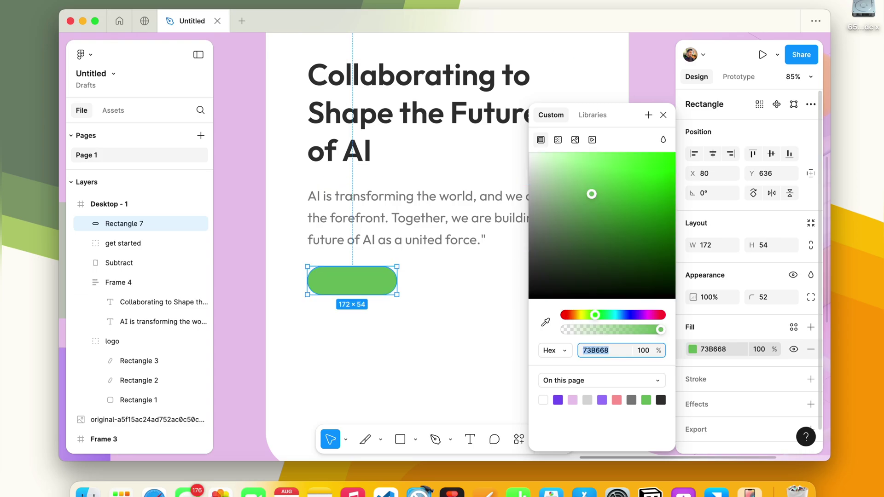
left_click(558, 139)
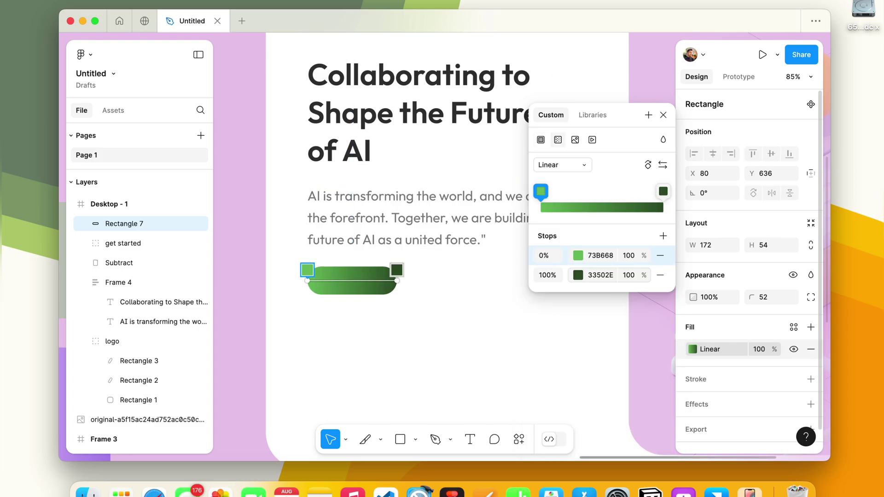
left_click(663, 191)
left_click(601, 275)
type("73B668")
key("Return")
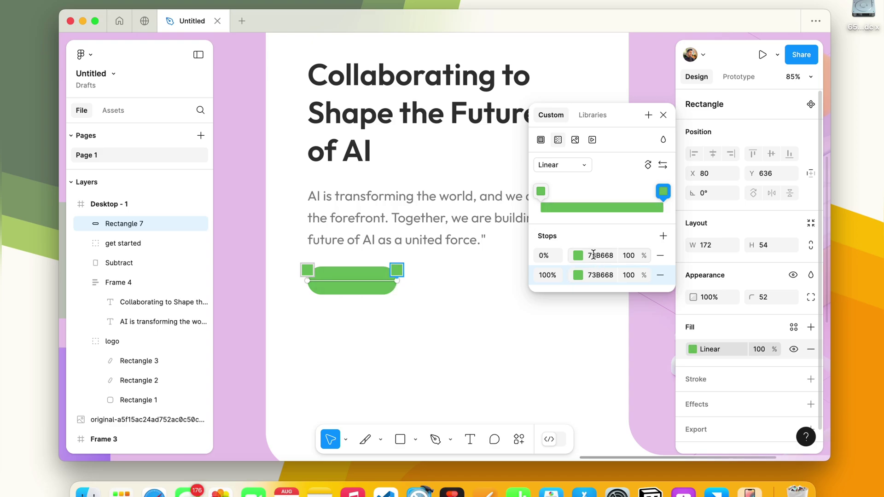
Lighten the gradient's start stop to pale green 9CD892
left_click(579, 256)
mouse_move(442, 192)
left_mouse_down()
mouse_move(426, 169)
mouse_move(437, 184)
mouse_move(430, 176)
left_mouse_up()
left_click_drag(461, 140, 634, 146)
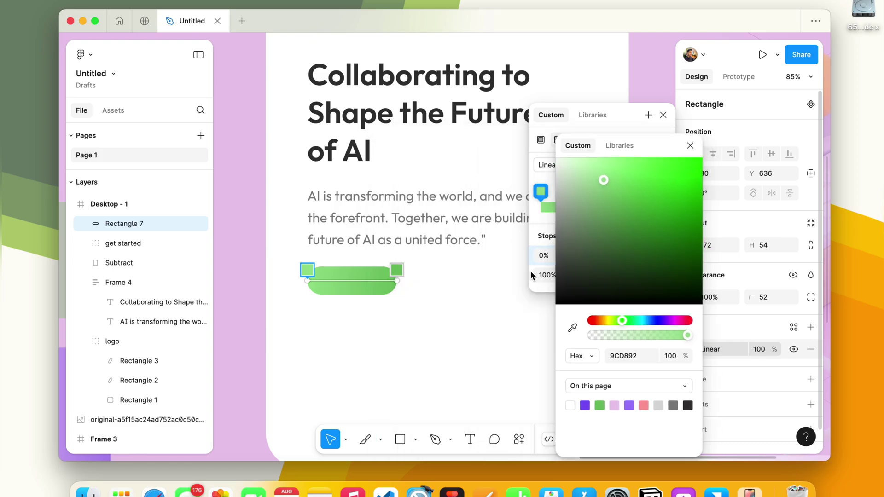
left_click(690, 145)
left_click(434, 299)
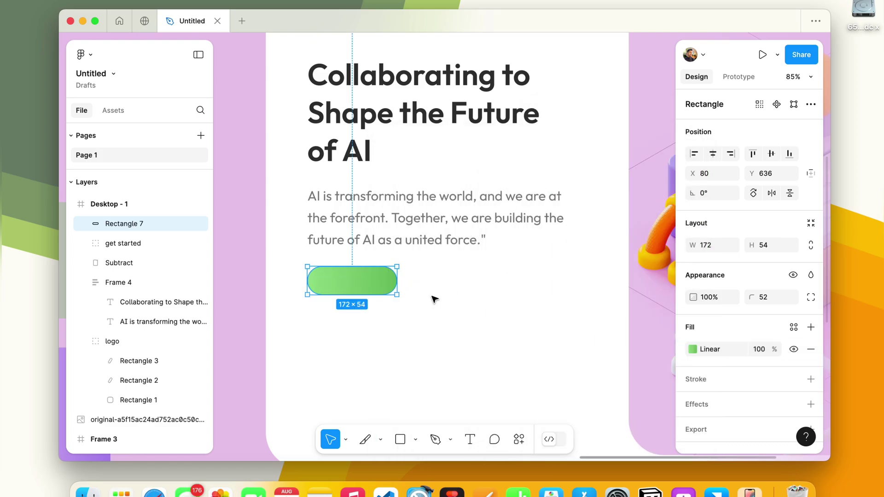
Rotate the button's gradient in quarter turns until it runs vertically
scroll(434, 299, "down", 3)
left_click(395, 288)
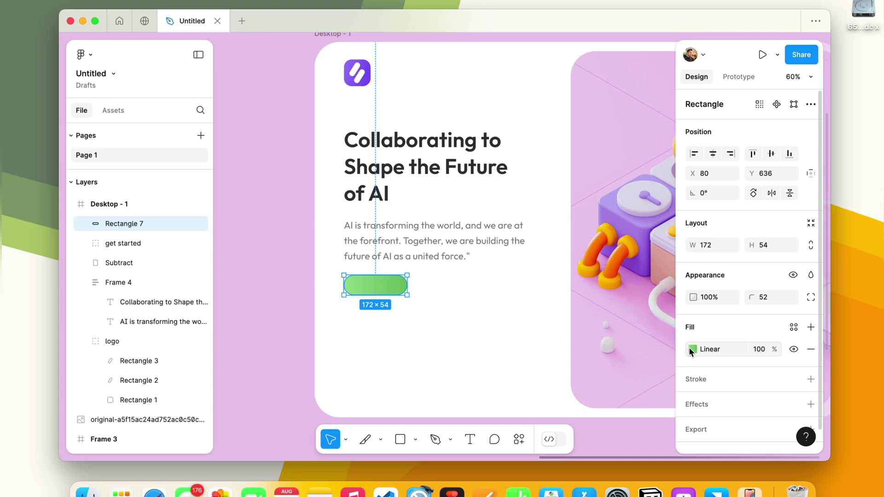
left_click(692, 349)
left_click(648, 324)
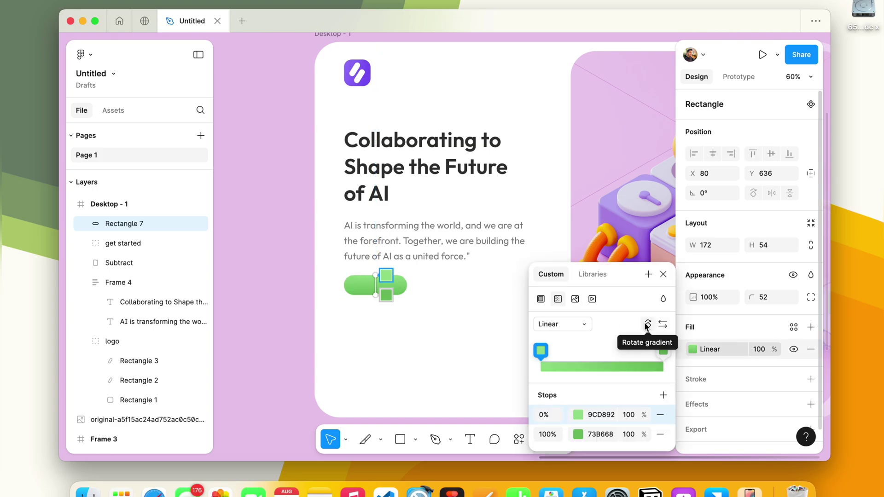
scroll(404, 313, "up", 5)
scroll(404, 313, "left", 1)
left_click(648, 324)
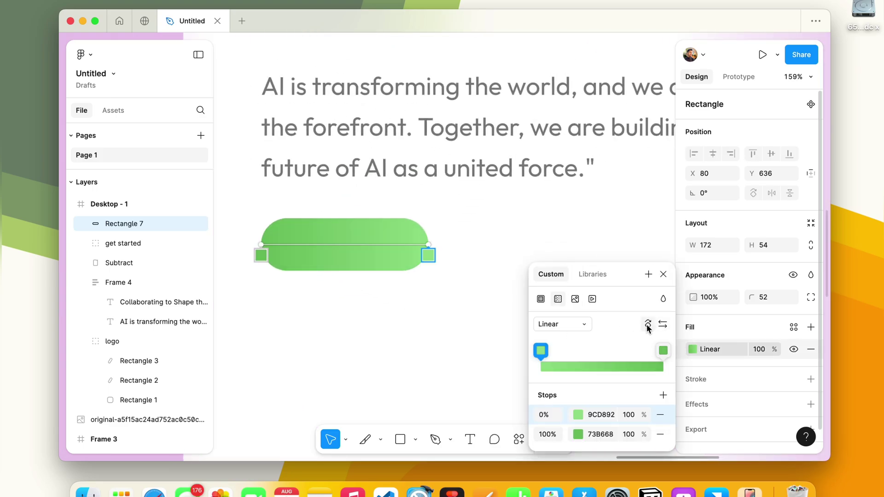
left_click(648, 324)
left_click(649, 324)
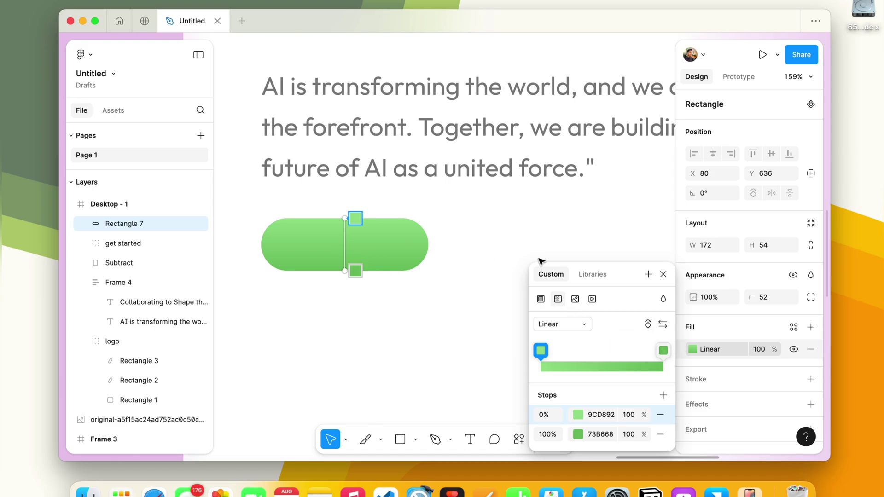
key("Escape")
scroll(770, 352, "down", 1)
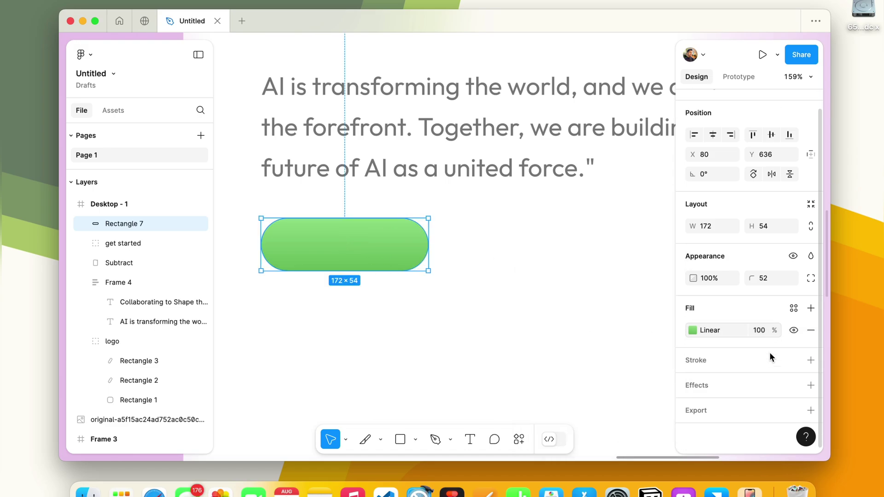
Add a drop shadow to the button and set its colour to 73B668
left_click(714, 384)
scroll(714, 392, "down", 1)
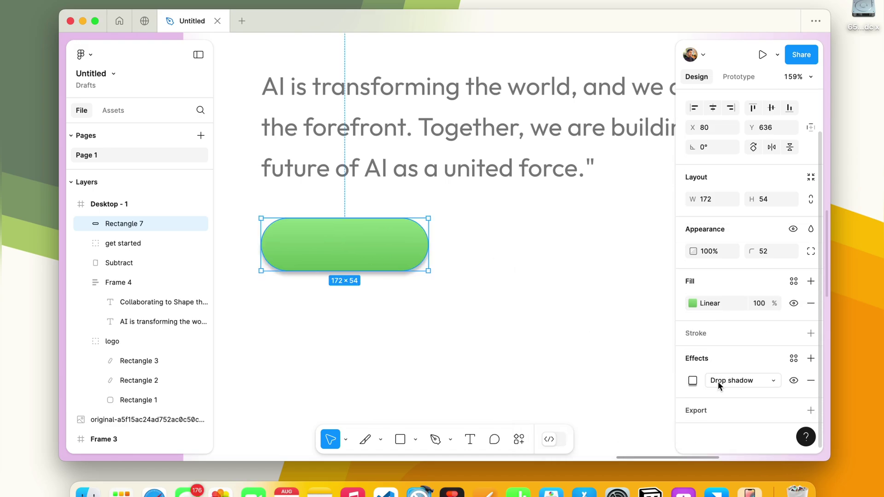
left_click(692, 381)
left_click(607, 376)
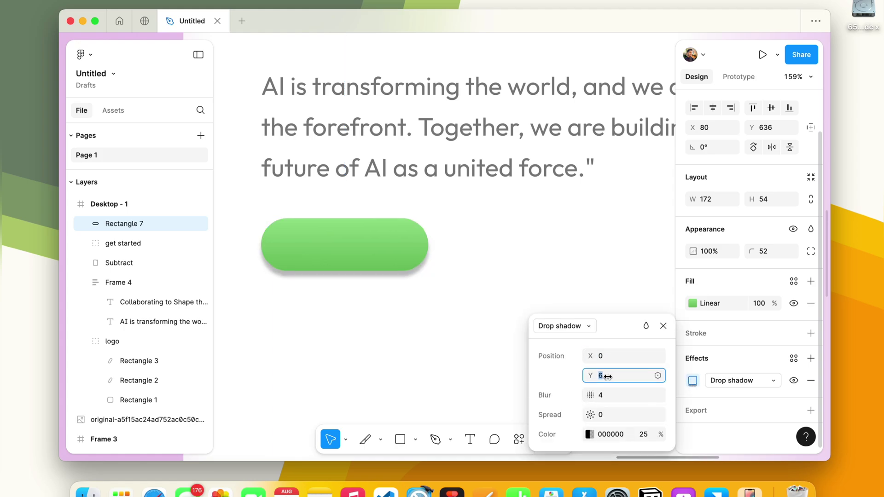
left_click(603, 435)
type("73B668")
key("Return")
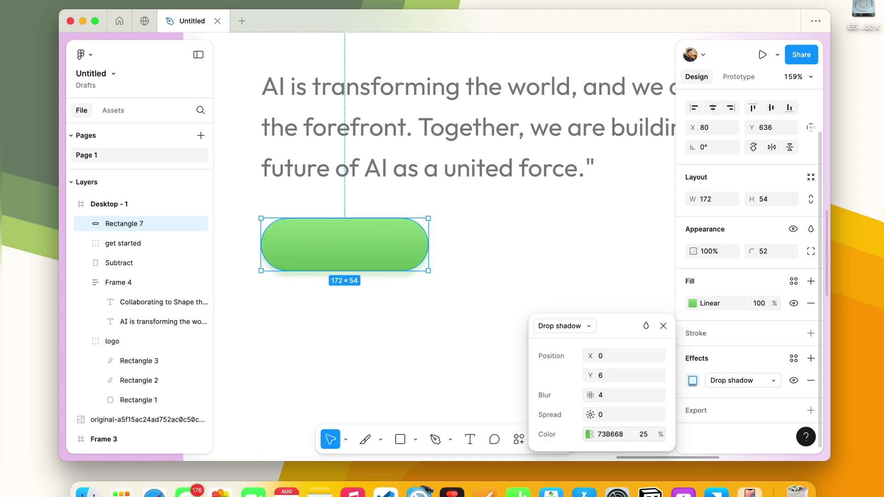
Set the shadow blur to 40 and raise its opacity to 34%
left_click(644, 435)
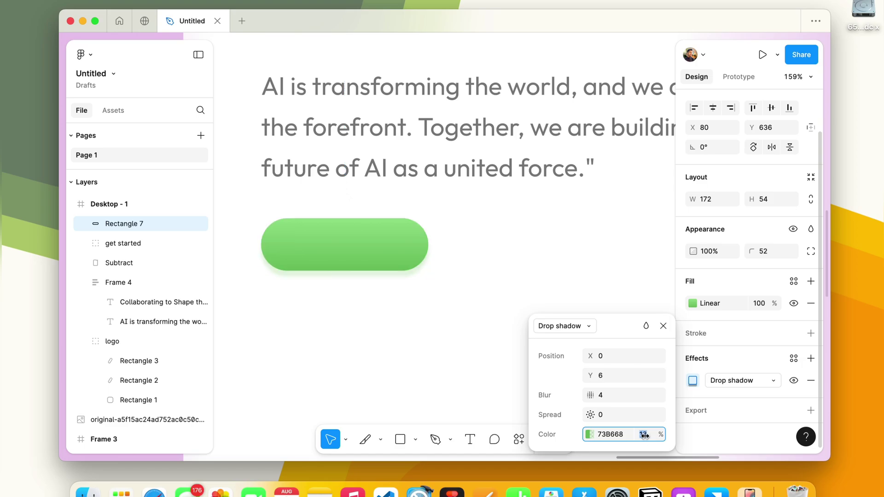
left_click(617, 395)
type("40")
key("Return")
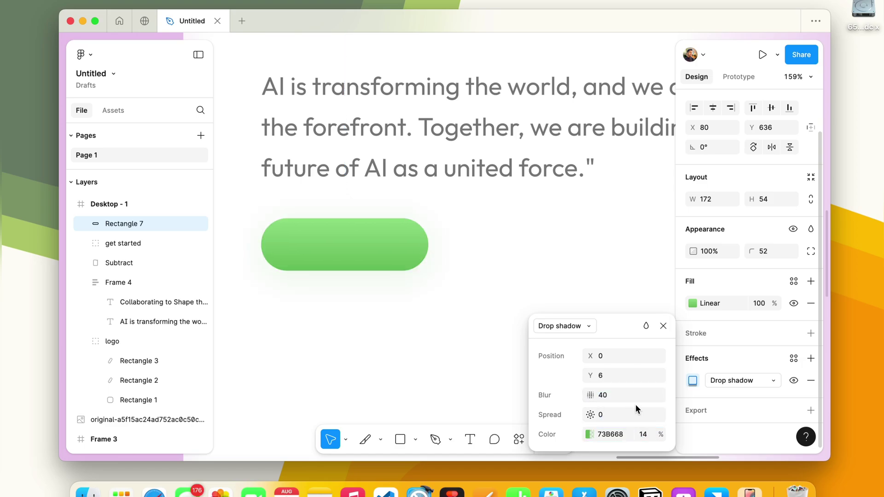
left_click_drag(646, 435, 645, 435)
type("52")
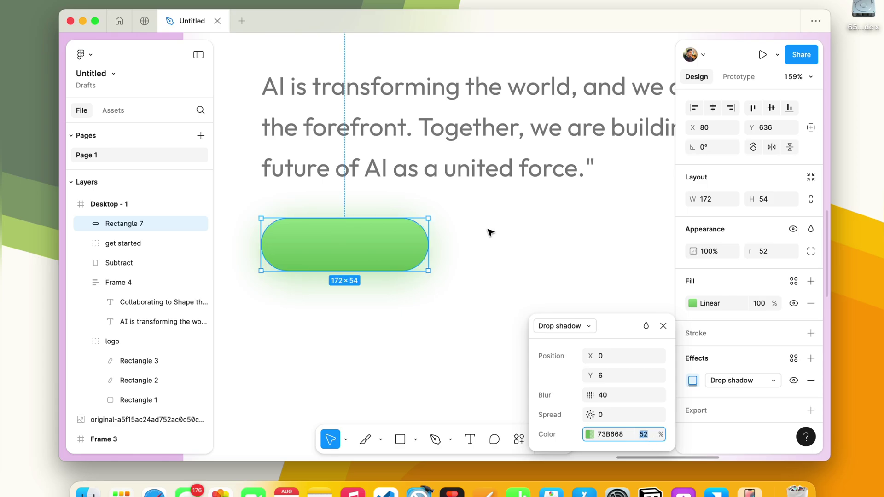
scroll(490, 231, "down", 5)
key("Escape")
scroll(561, 298, "right", 3)
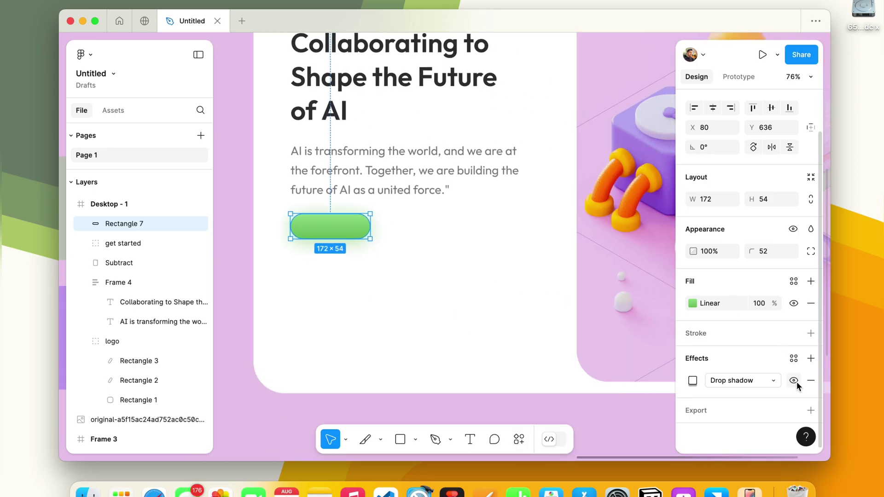
Compare the shadow on and off, then offset it to X 9, Y 17
left_click(793, 380)
left_click(693, 380)
left_click_drag(611, 363, 606, 375)
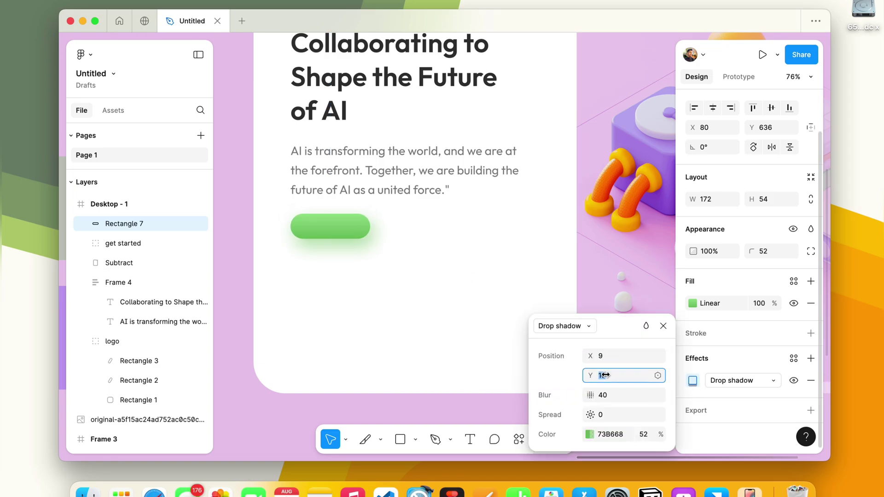
left_click_drag(647, 435, 645, 434)
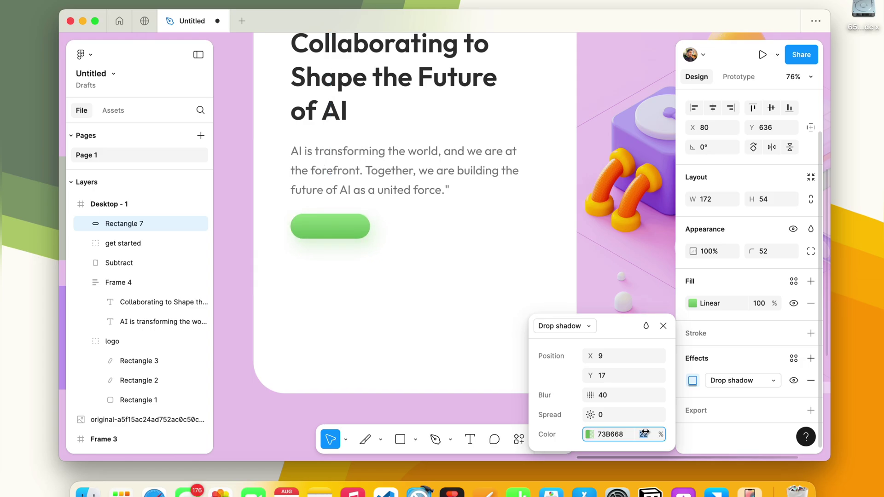
left_click(663, 326)
left_click(475, 301)
scroll(474, 300, "down", 3)
scroll(476, 301, "down", 3)
Add a "Start Now" text label inside the green pill at font size 18
scroll(375, 306, "up", 5)
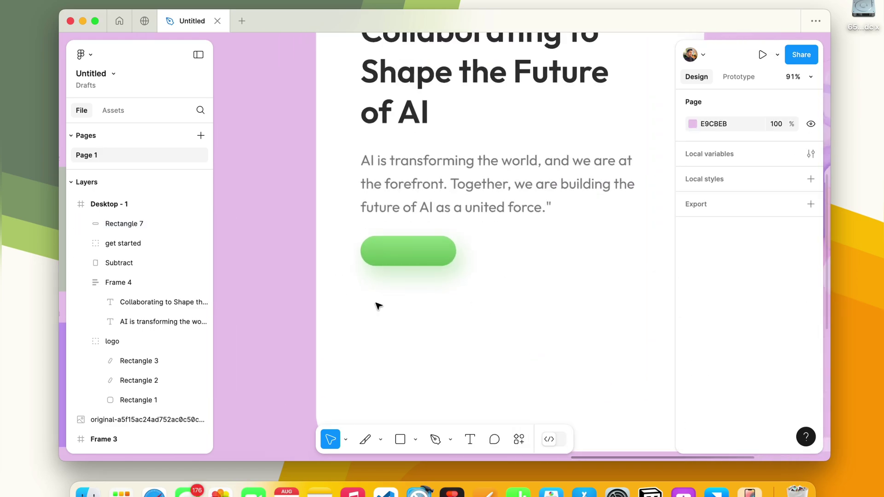
key("t")
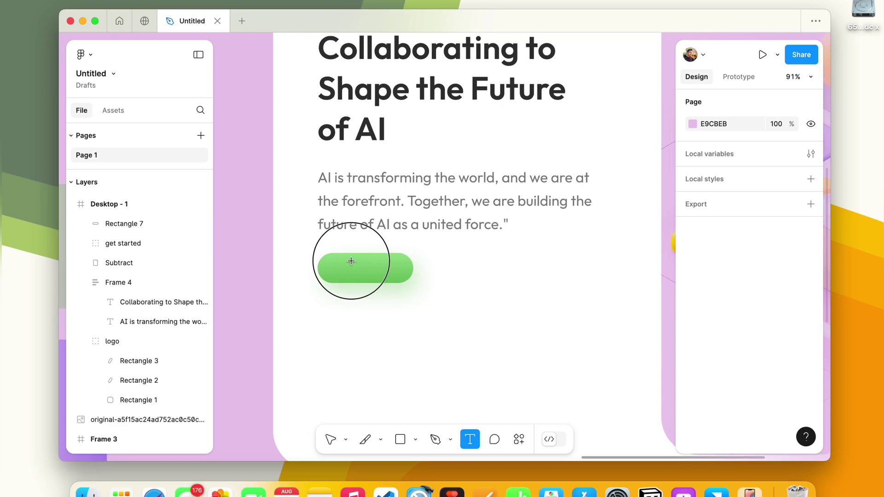
left_click_drag(337, 261, 404, 268)
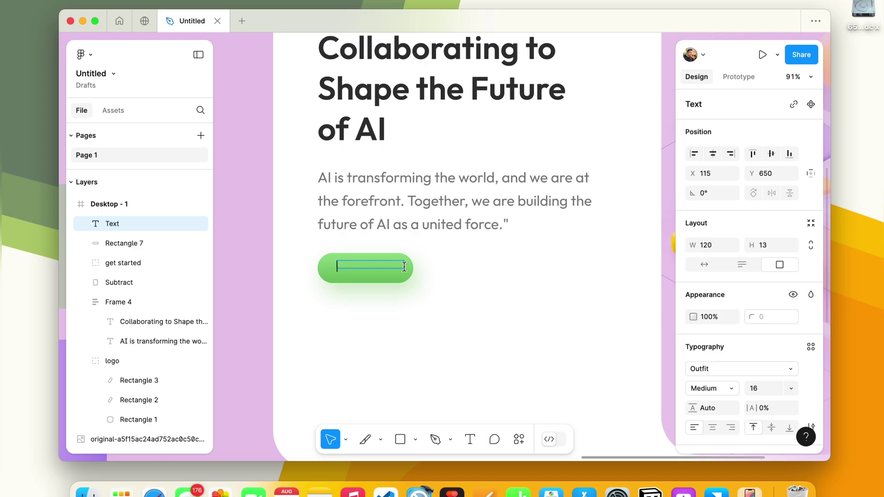
type("Start")
type(" Now")
key("ctrl+a")
scroll(749, 302, "down", 3)
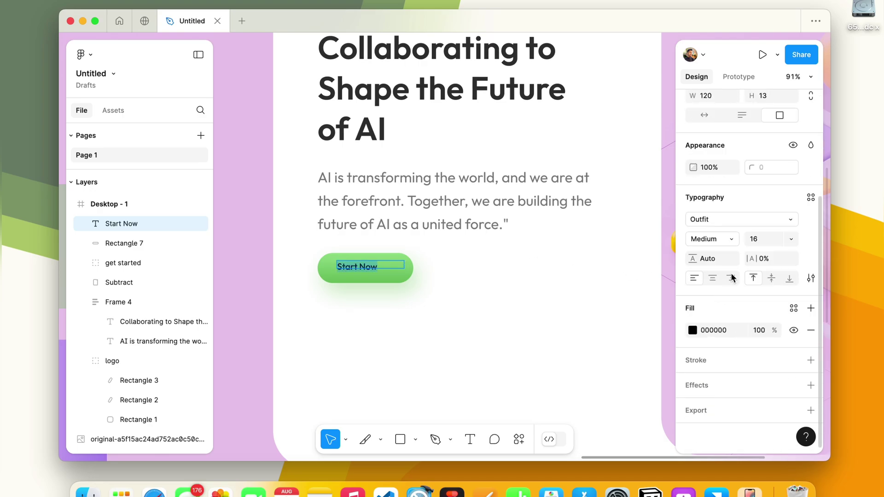
left_click(759, 243)
type("8")
key("Return")
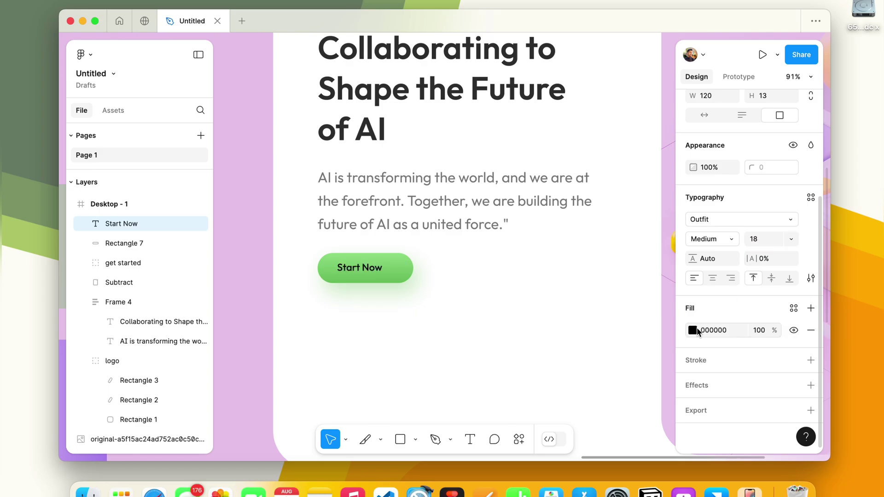
Make the Start Now text white (FFFFFF) with an auto-width text box
left_click(693, 330)
left_click_drag(567, 207, 493, 128)
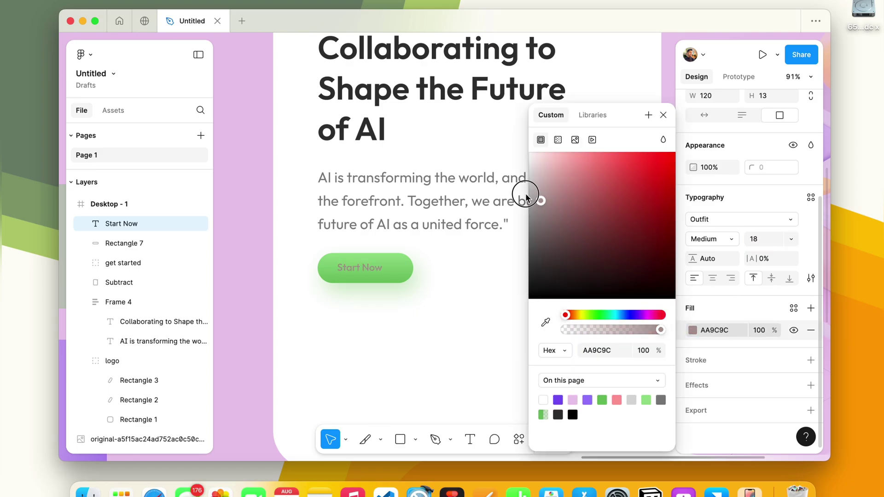
left_click(663, 115)
scroll(709, 174, "up", 2)
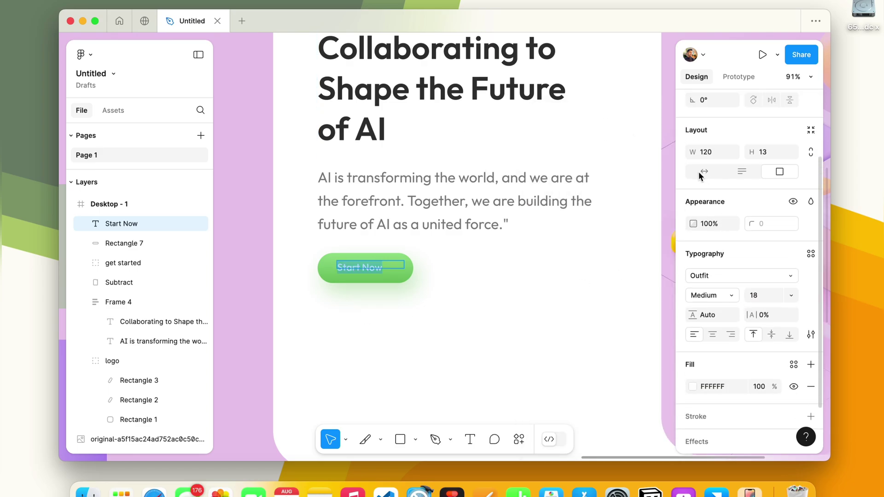
left_click(701, 173)
key("Escape")
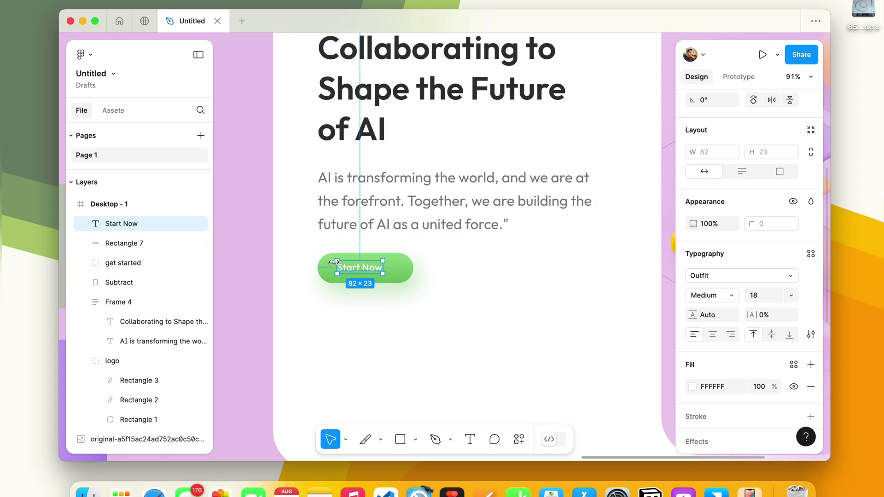
Centre the label on the pill both ways and group them as "start now"
left_click(147, 242, "shift")
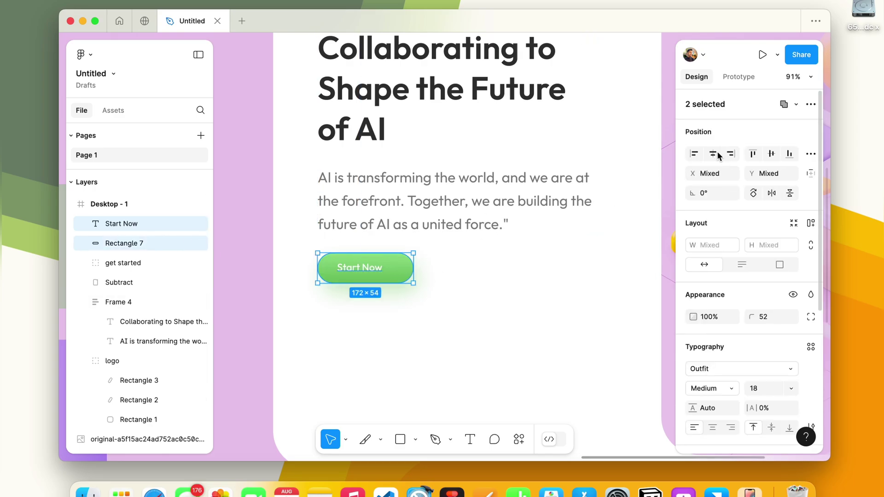
left_click(713, 153)
left_click(771, 153)
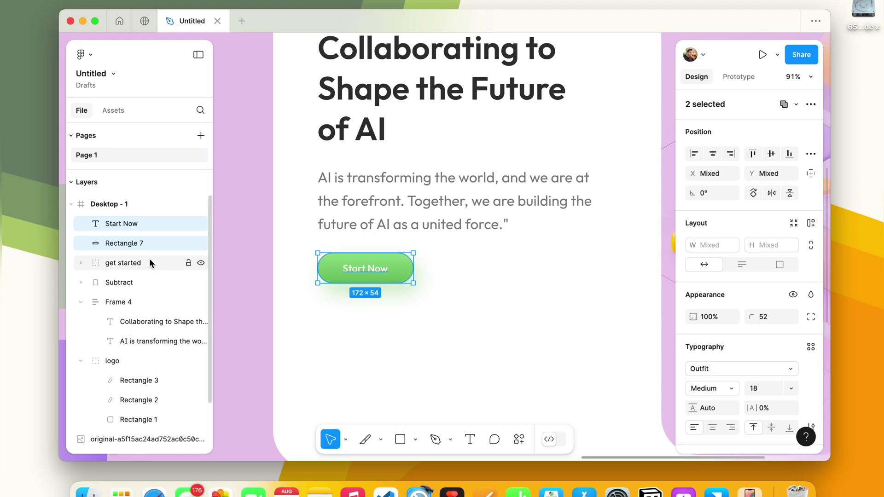
key("super+g")
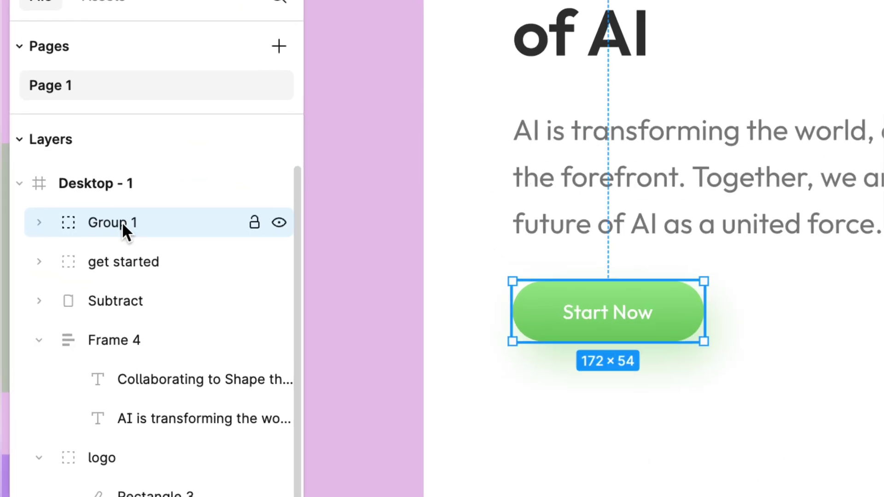
double_click(122, 224)
type("start now")
key("Return")
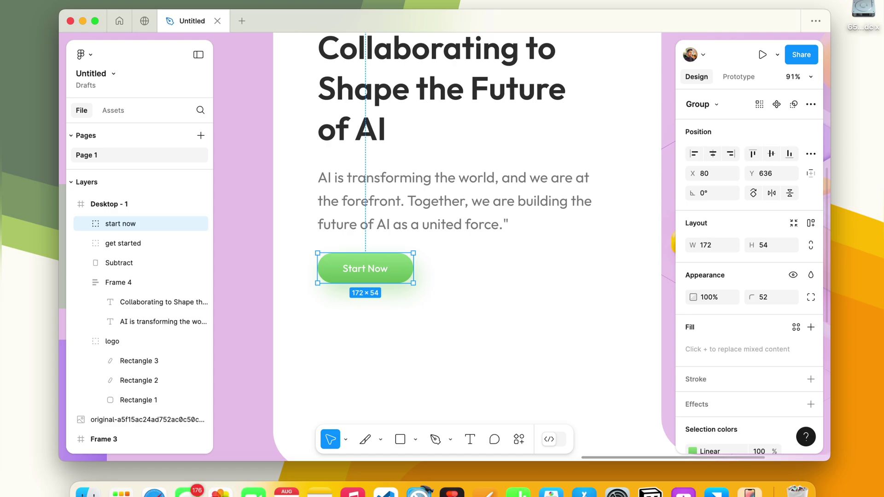
key("Escape")
scroll(460, 253, "down", 5)
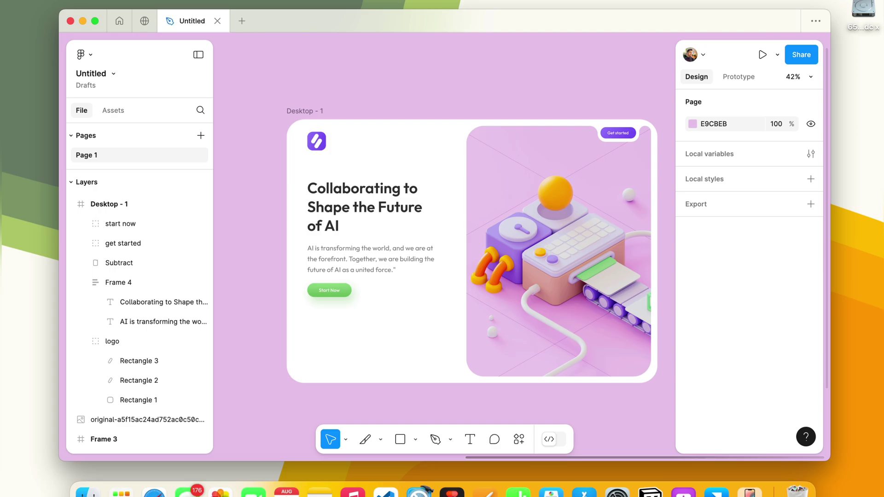
Show the frame's 12-column grid and add a "520,000 Users" text below Start Now
scroll(340, 349, "up", 3)
left_click(109, 204)
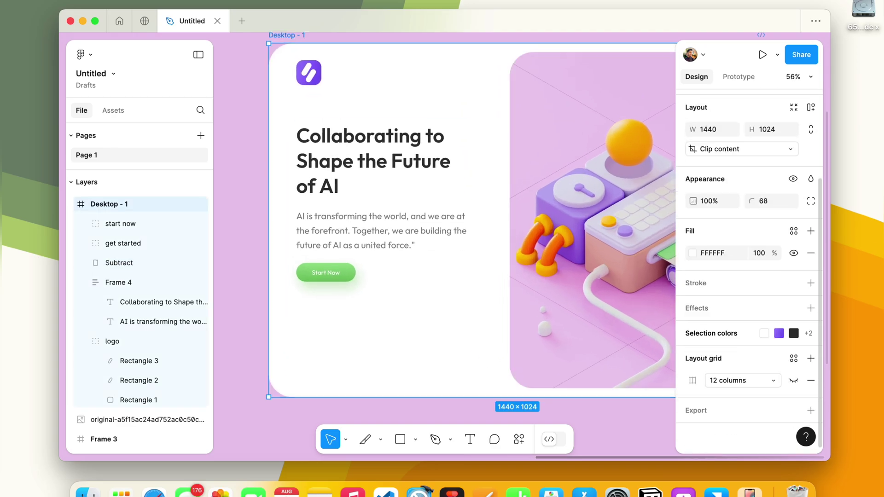
left_click(794, 380)
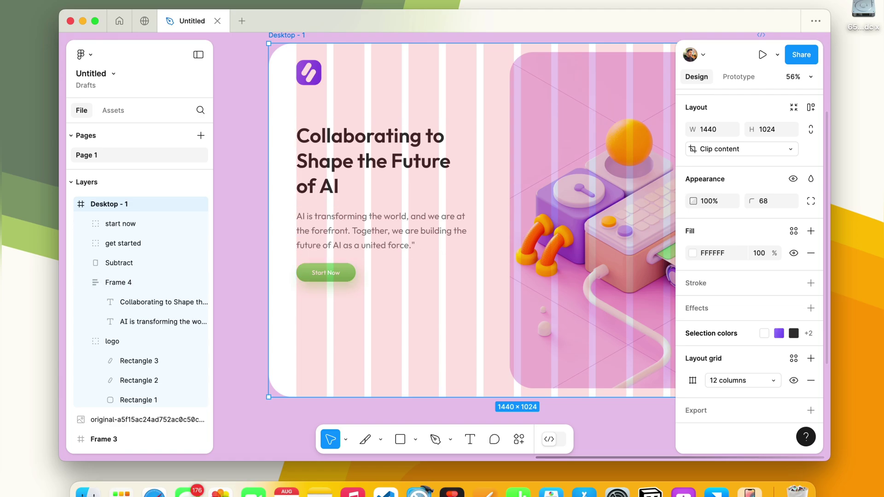
key("t")
left_click(297, 341)
key("Escape")
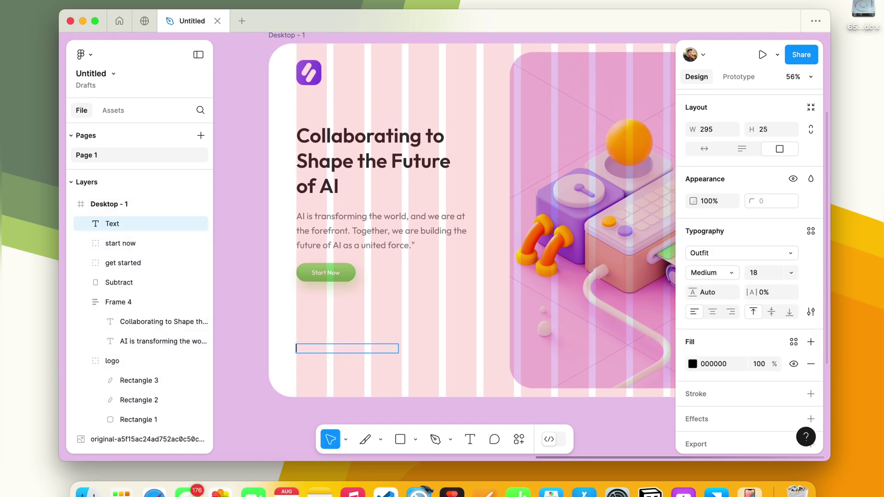
scroll(310, 341, "up", 5)
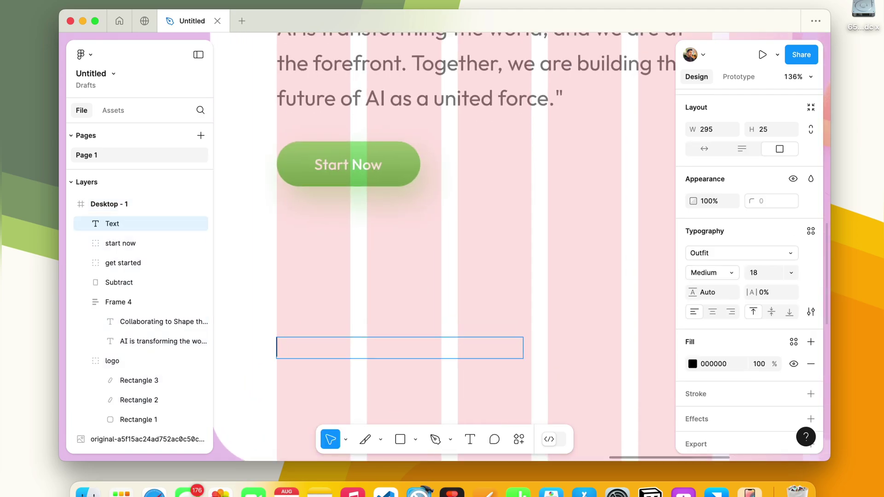
type("5")
type("20")
type("0")
key("BackSpace")
type(",")
type("000 ")
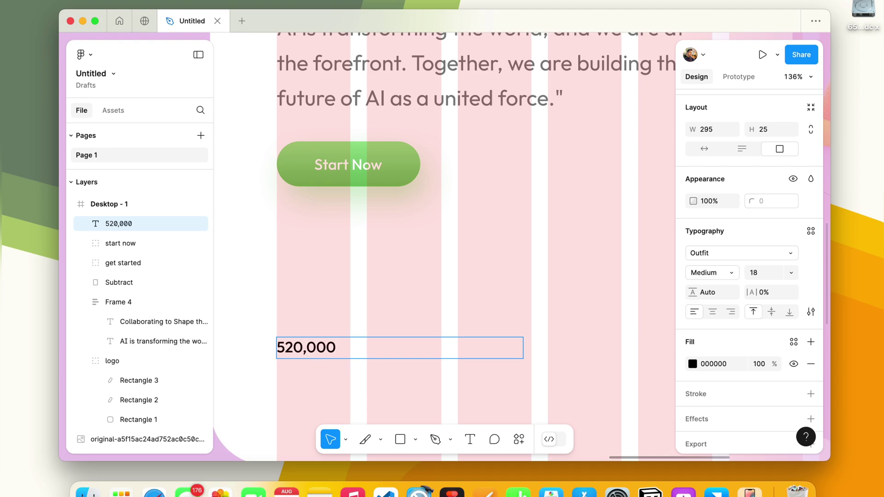
type("Users")
Make the label SemiBold with auto width and duplicate it just below
key("super+a")
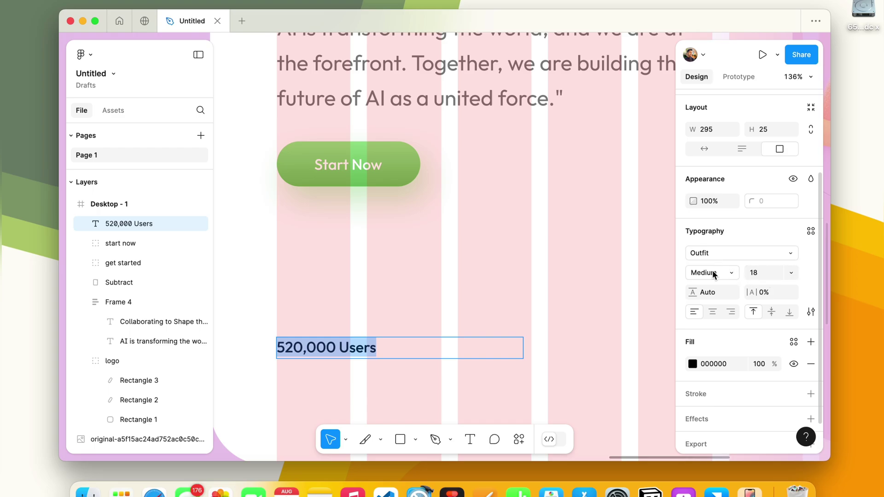
left_click(714, 275)
scroll(450, 310, "down", 5)
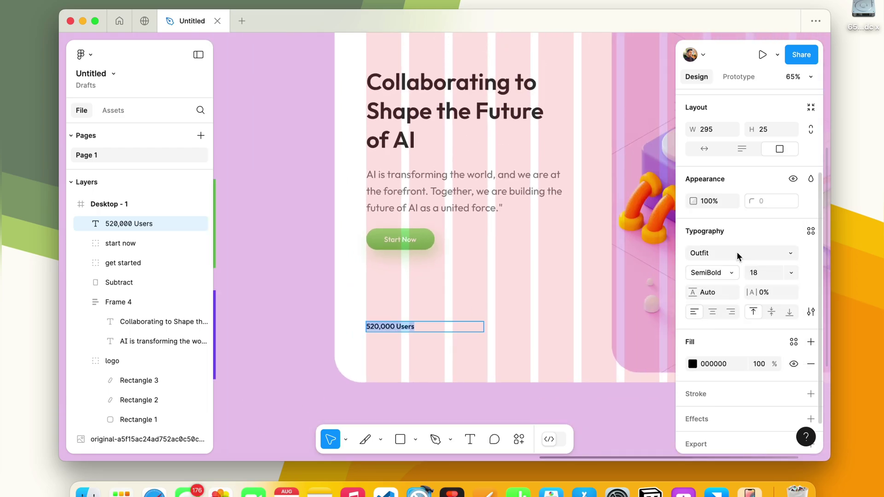
scroll(737, 252, "up", 3)
left_click(703, 269)
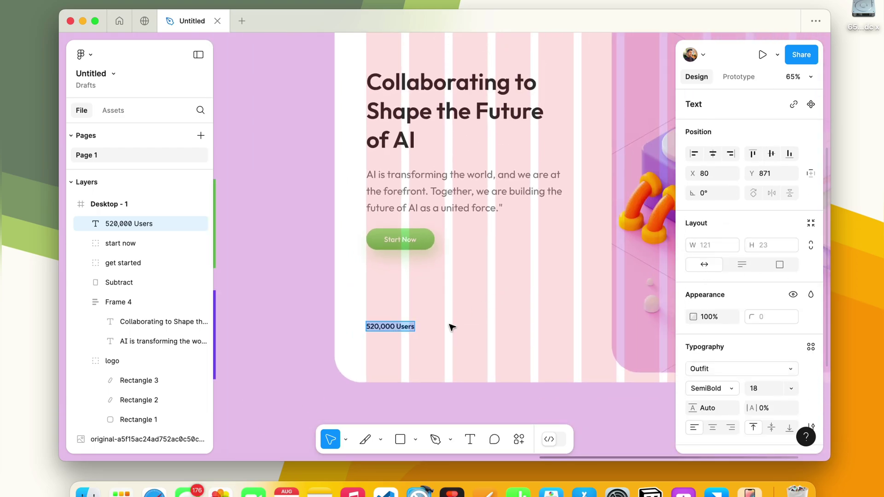
left_click(395, 327)
scroll(392, 328, "up", 2)
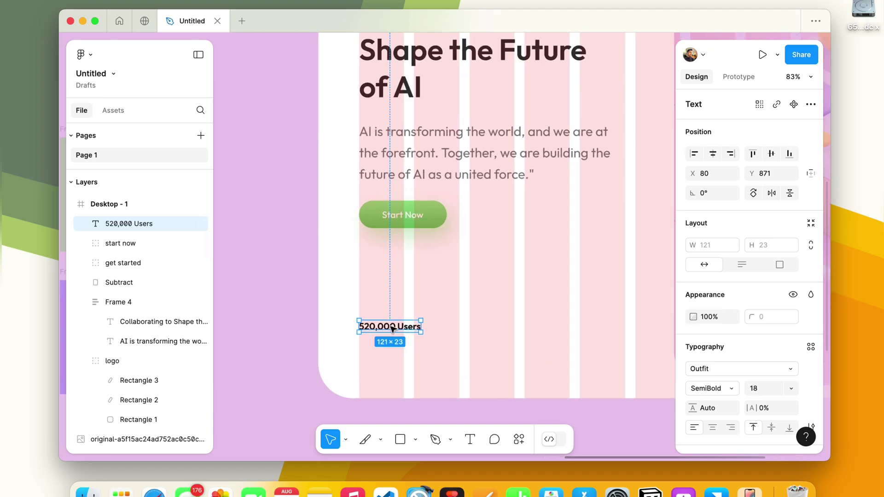
mouse_move(392, 328)
left_mouse_down()
mouse_move(393, 319)
mouse_move(394, 335)
left_mouse_up()
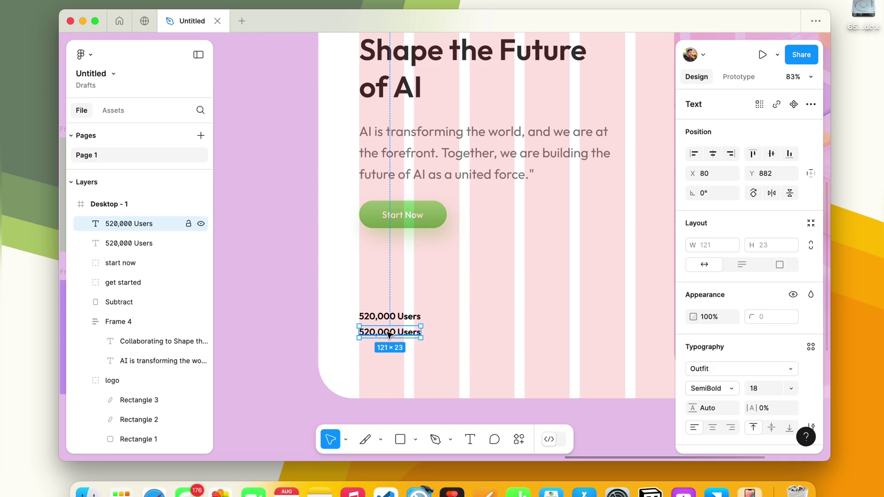
Replace the copy's text with "are Collaboratively Building Cleverbot" in Regular weight
double_click(390, 333)
key("BackSpace")
type("are Collaboratively Building Cleverbot")
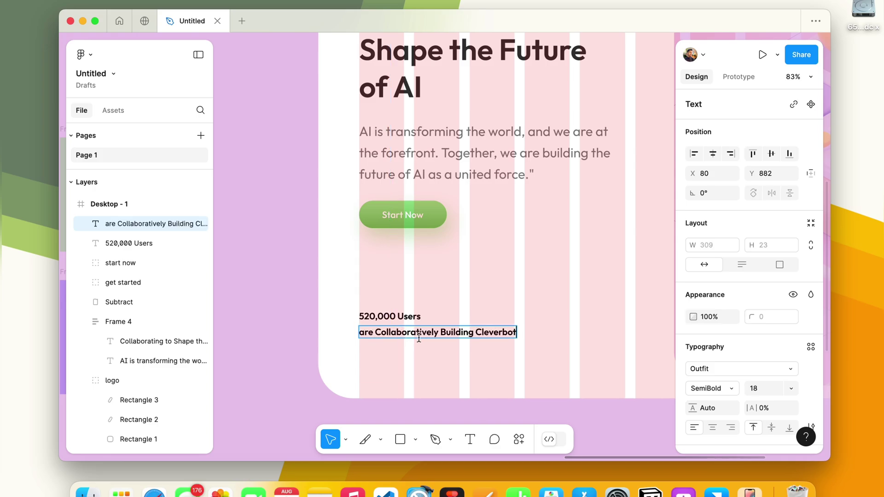
key("ctrl+a")
left_click(709, 388)
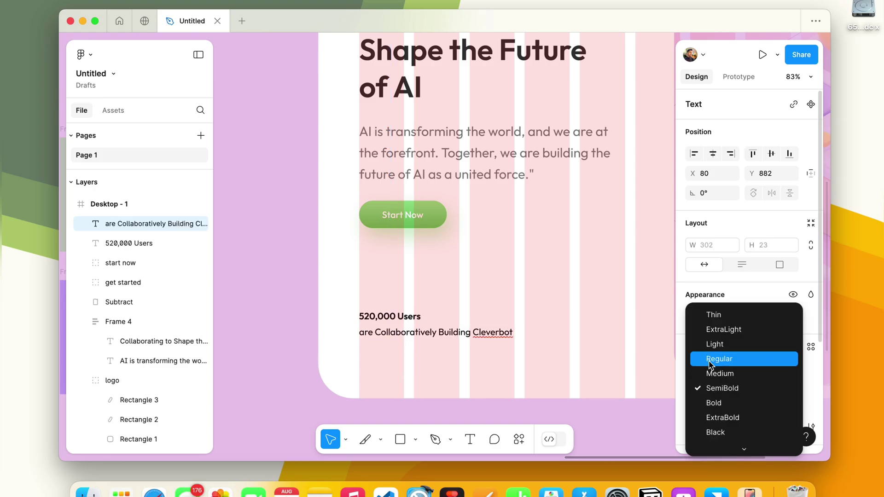
left_click(709, 359)
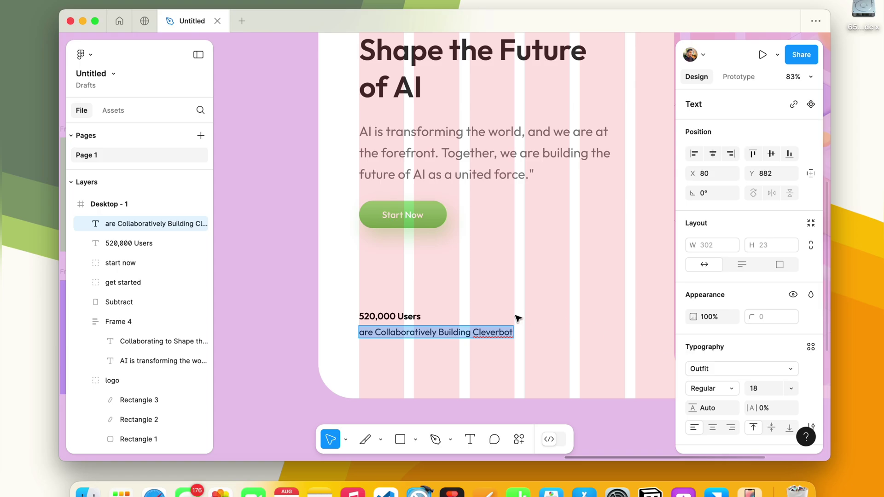
scroll(518, 319, "right", 3)
key("Escape")
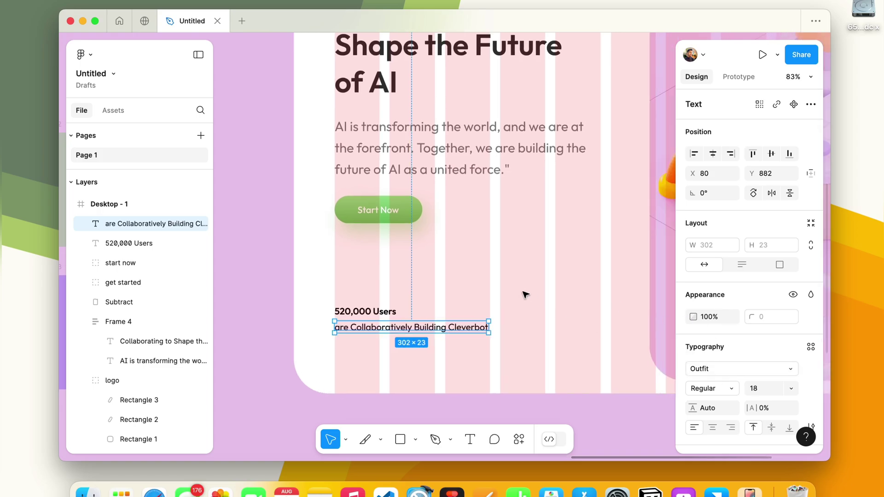
Hide the Desktop - 1 frame's layout grid columns
scroll(364, 54, "down", 3)
key("Escape")
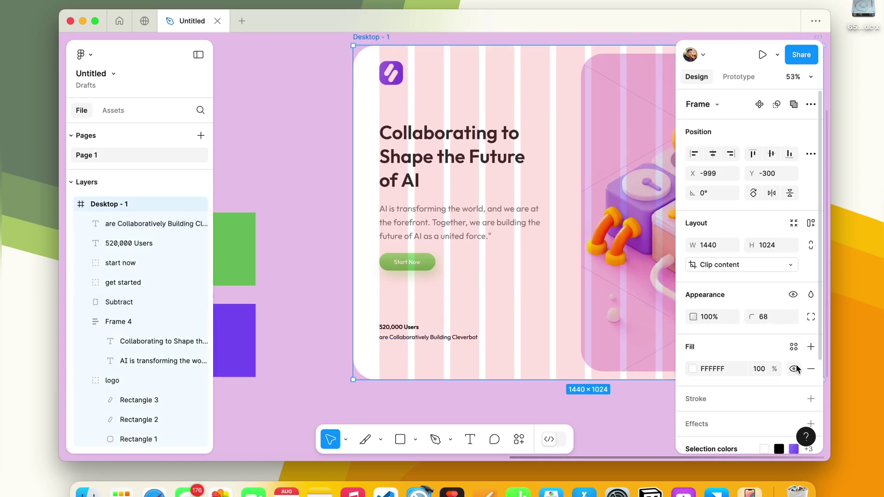
scroll(796, 370, "down", 5)
left_click(794, 372)
key("Escape")
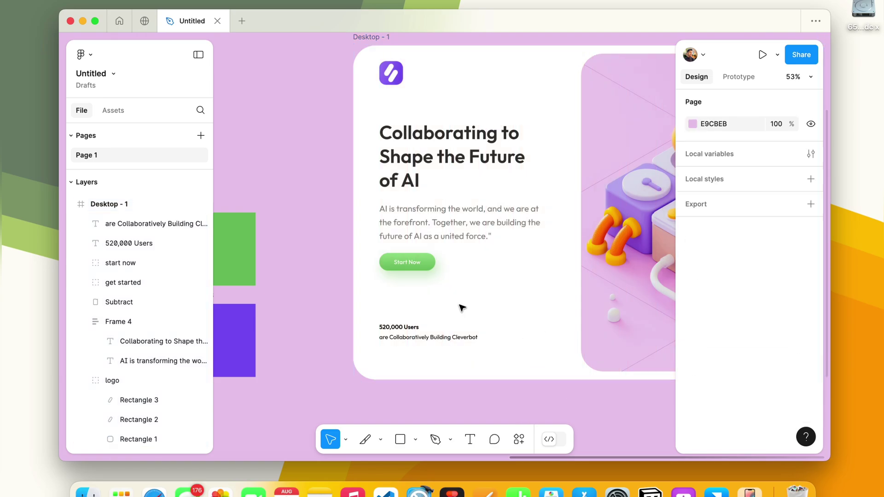
scroll(411, 364, "up", 5)
Take the paragraph's grey and apply fill 808080 to the Cleverbot line
left_click(412, 363)
left_click(437, 189)
scroll(738, 339, "down", 2)
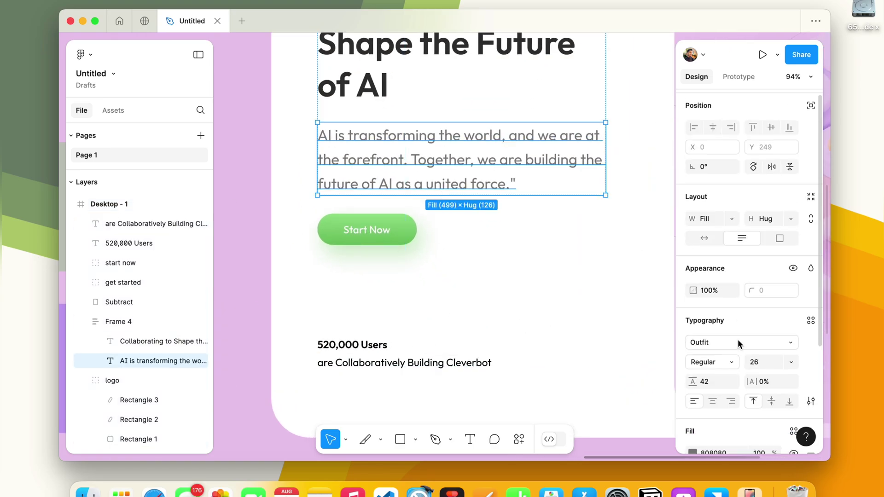
scroll(718, 331, "down", 2)
left_click(405, 363)
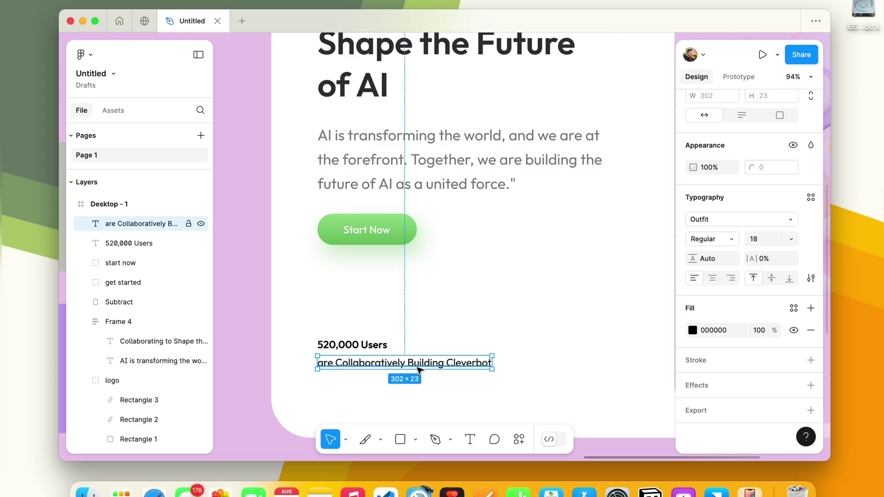
left_click(715, 331)
type("808080")
key("Escape")
key("Escape")
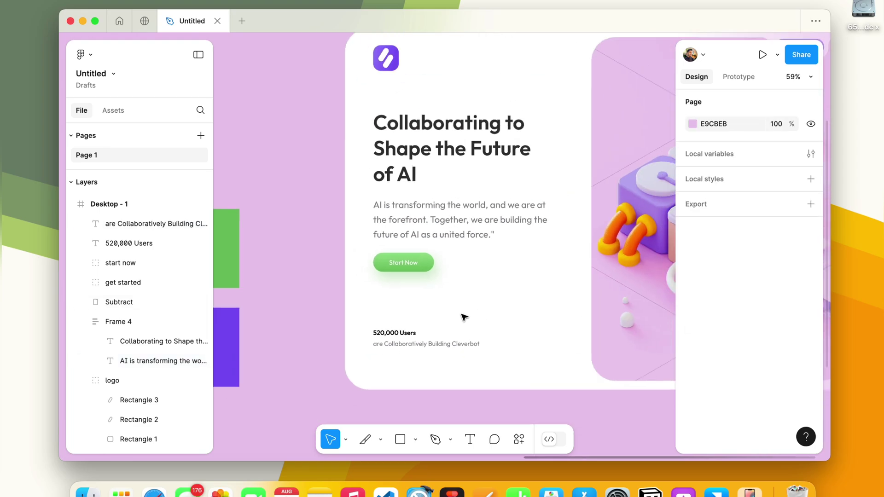
Scroll around the page to review the finished stats caption
scroll(464, 317, "down", 5)
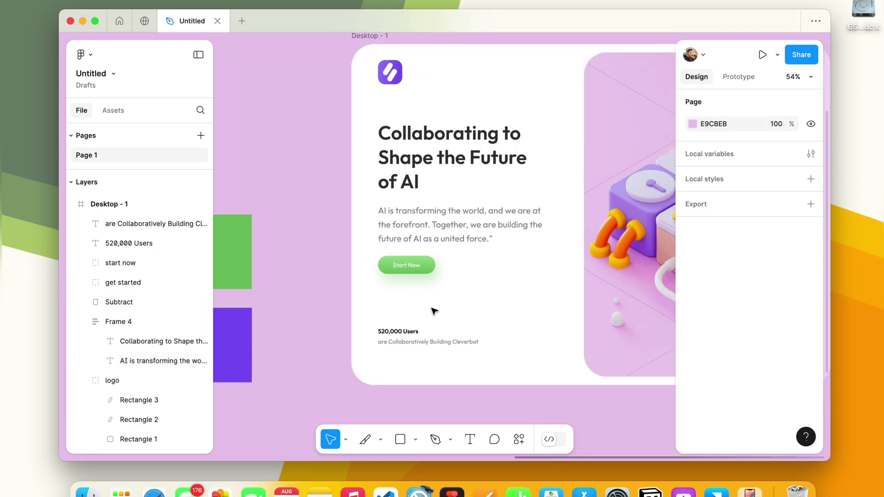
scroll(434, 312, "up", 2)
scroll(434, 312, "down", 2)
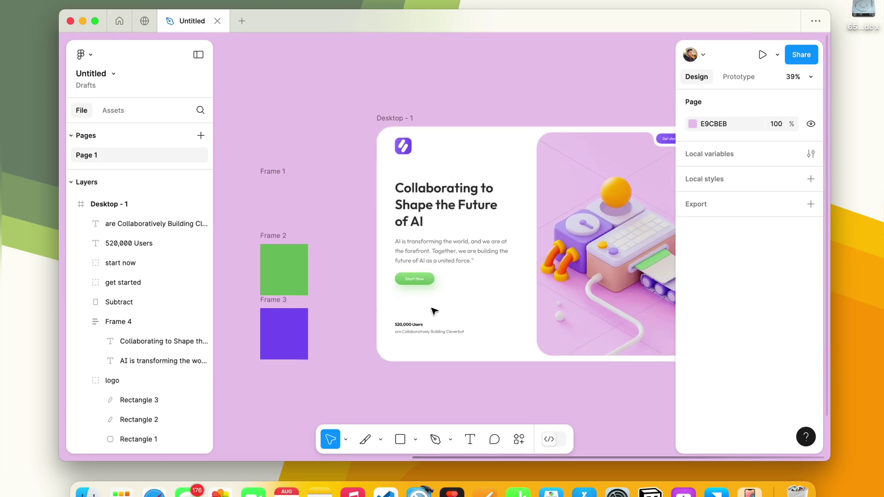
scroll(434, 311, "down", 3)
scroll(435, 311, "up", 2)
scroll(434, 311, "up", 1)
scroll(434, 311, "up", 3)
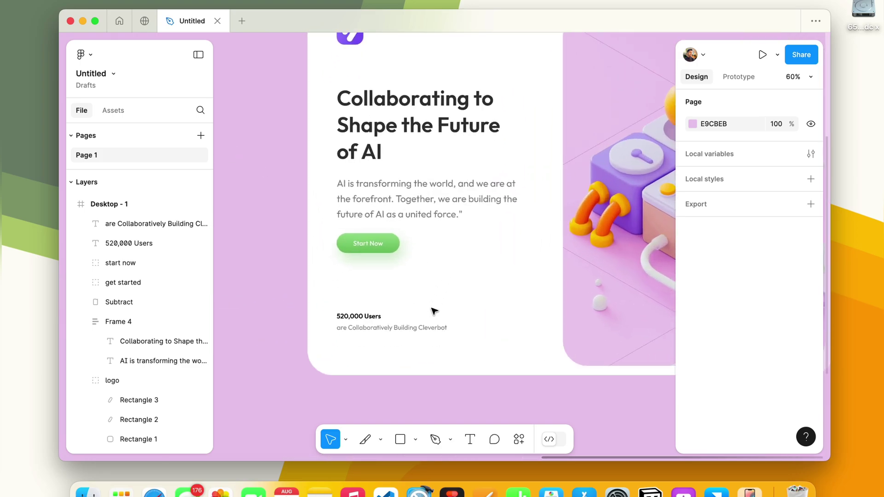
scroll(433, 312, "up", 2)
scroll(344, 325, "up", 2)
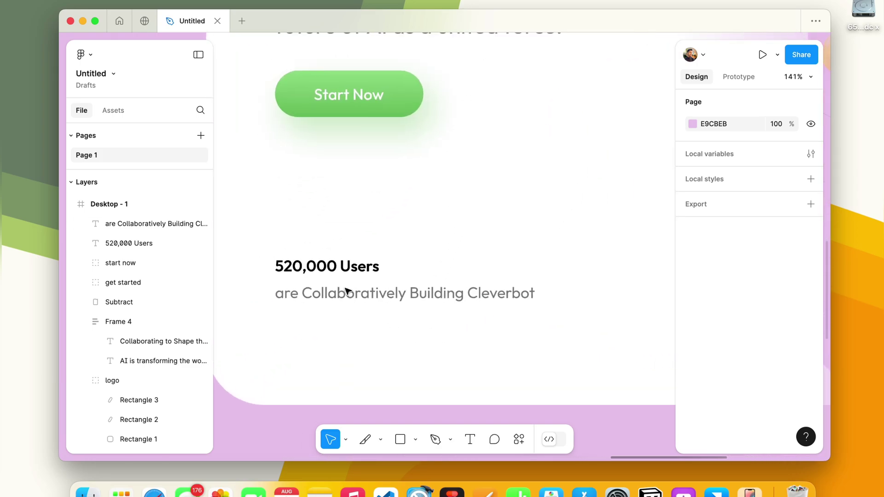
left_click(346, 291)
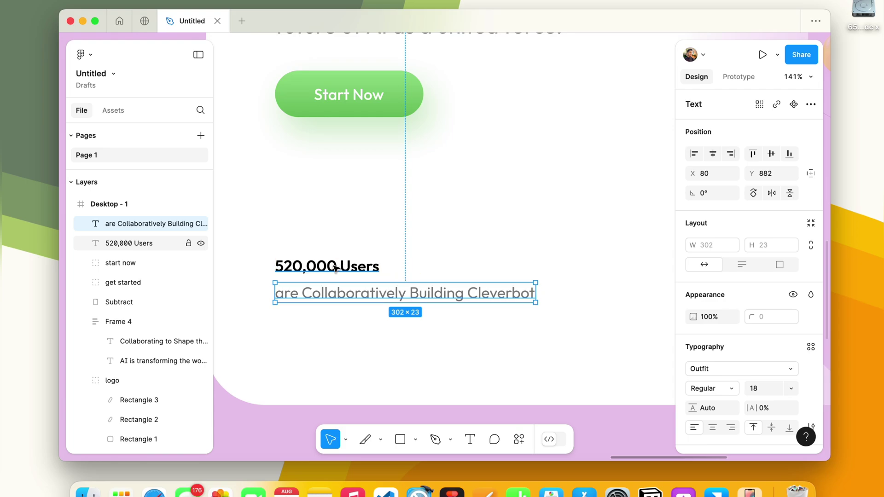
left_click(316, 321)
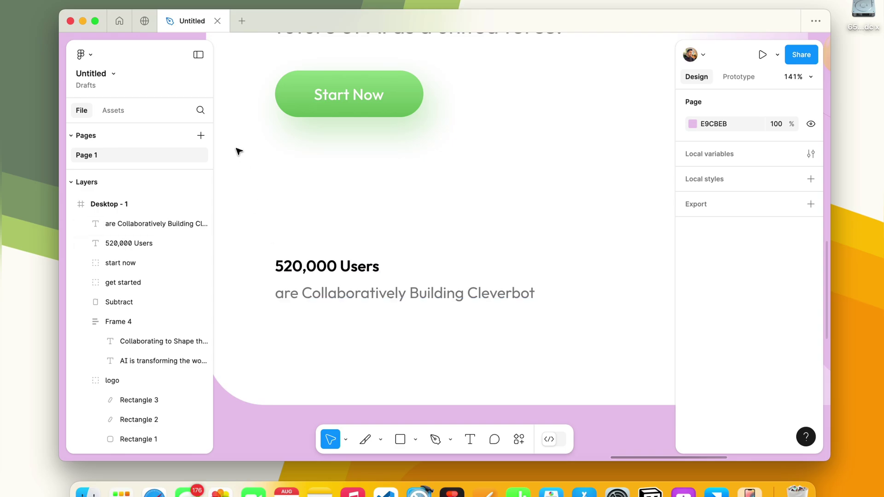
Draw a thin round-ended bar aligned 8 px below the Cleverbot line's left edge
left_click(400, 440)
left_click_drag(277, 324, 665, 330)
scroll(742, 351, "down", 1)
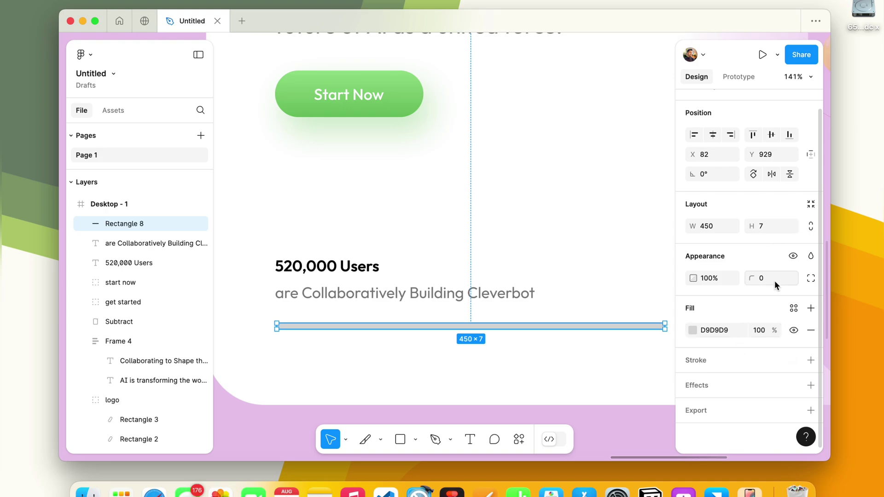
left_click_drag(775, 282, 775, 282)
scroll(467, 323, "down", 2)
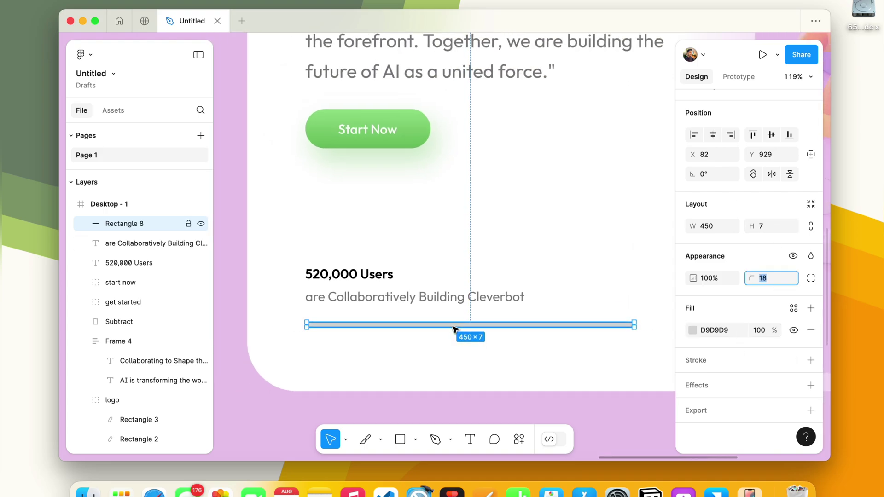
left_click_drag(458, 328, 455, 323)
key("alt")
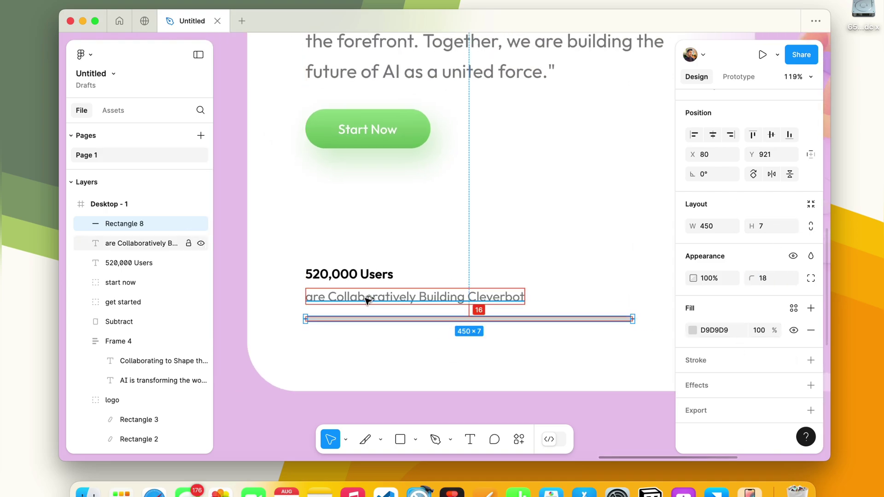
key("Up")
key("Up")
key("Up")
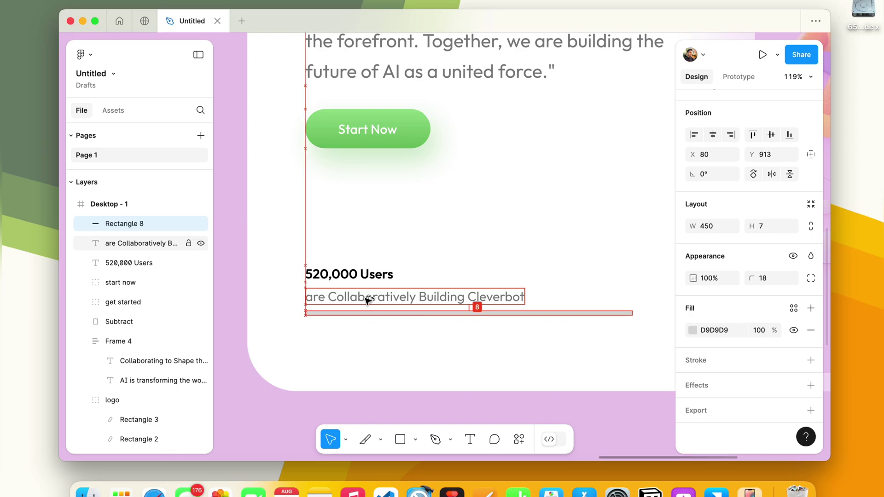
Widen the bar to 533×7 and fill it pale pink
left_click(346, 337)
scroll(345, 337, "down", 3)
scroll(350, 336, "down", 2)
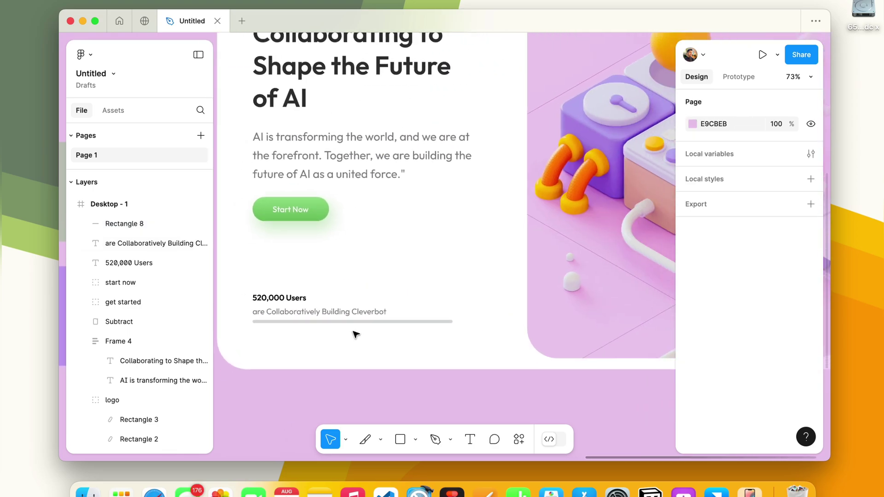
left_click(363, 322)
left_click_drag(454, 323, 489, 323)
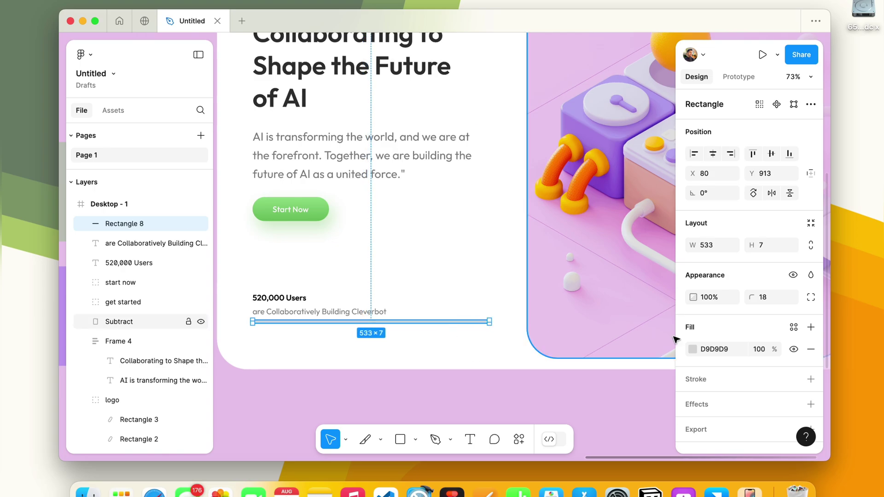
left_click(694, 350)
left_click(574, 399)
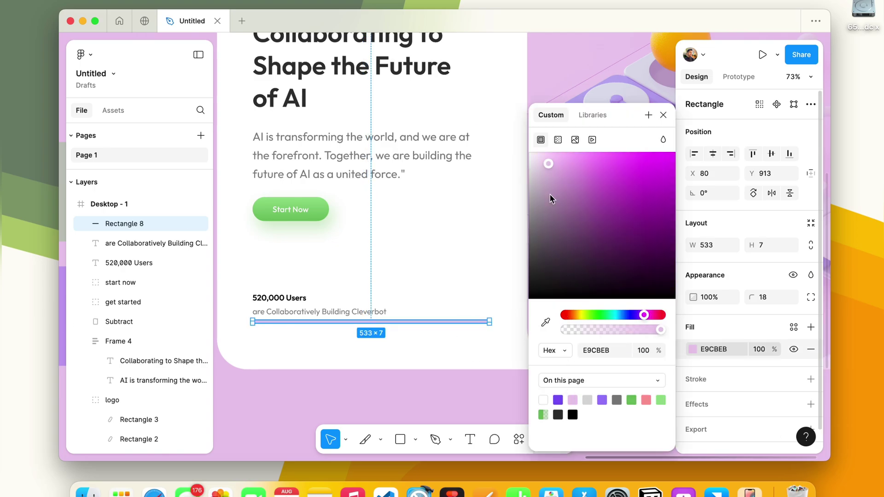
left_click_drag(542, 160, 544, 167)
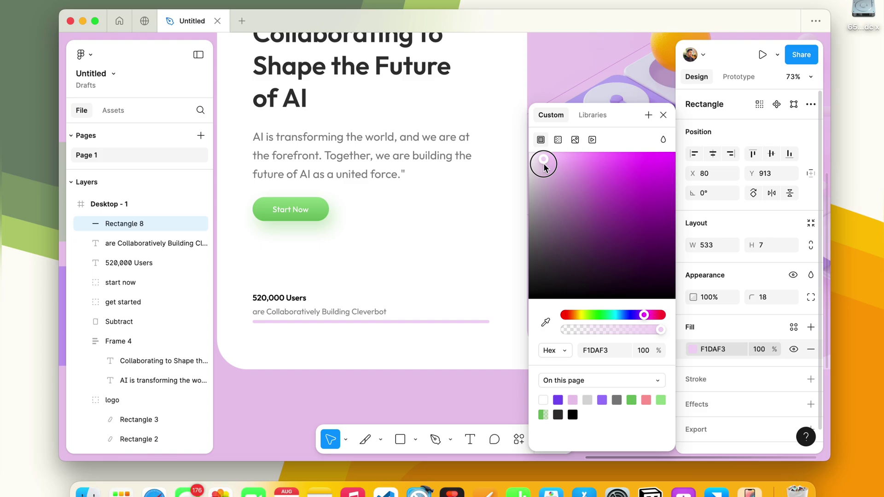
left_click(664, 116)
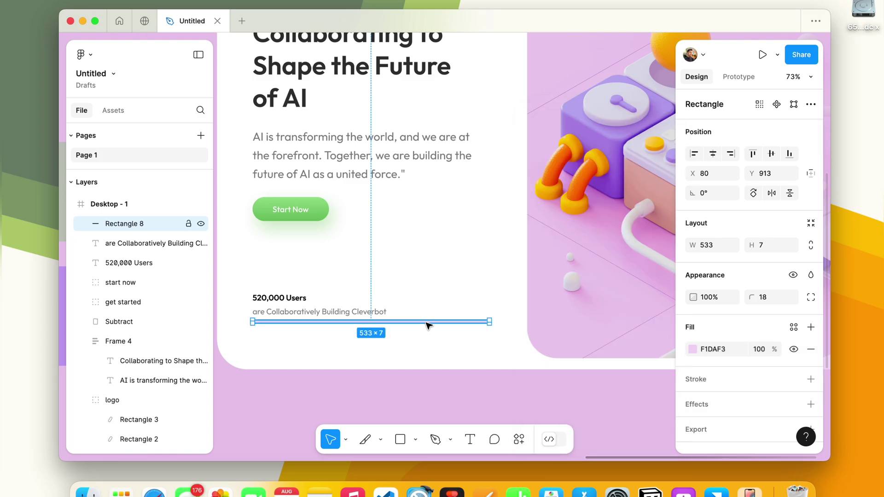
Duplicate the pink bar and shorten the copy to 223×7 as the progress fill
key("super+d")
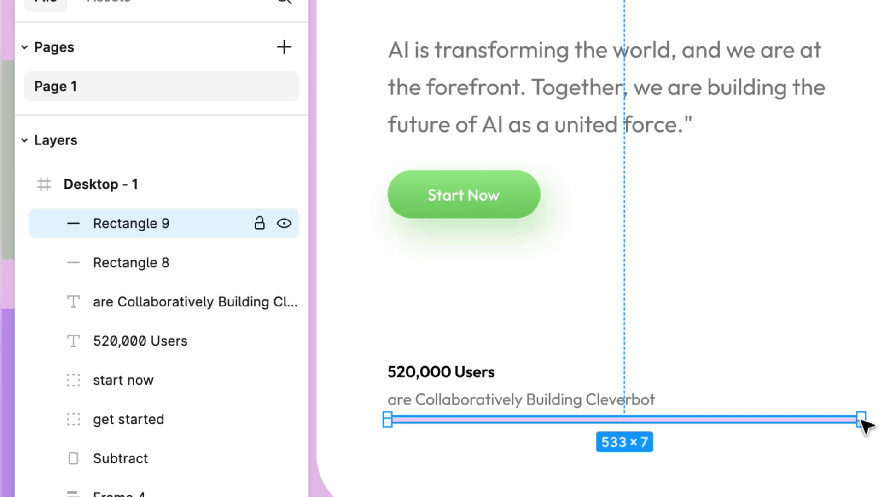
left_click_drag(861, 421, 586, 415)
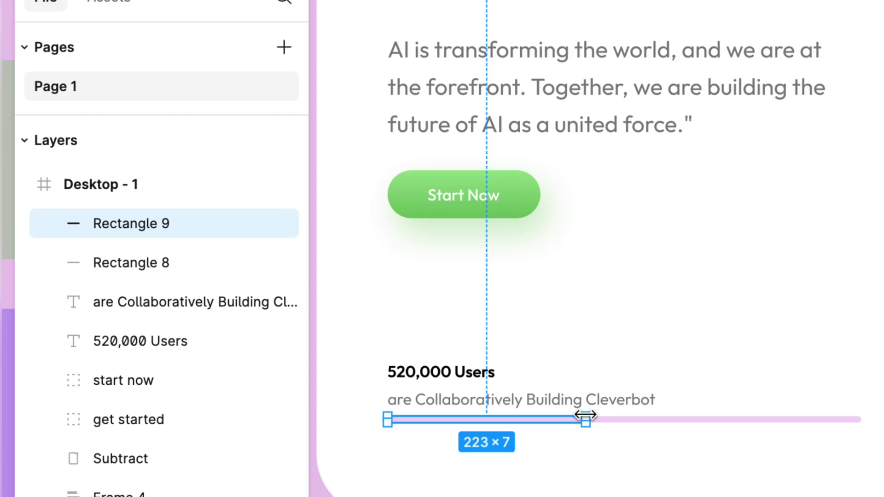
scroll(489, 372, "down", 3)
scroll(490, 371, "right", 4)
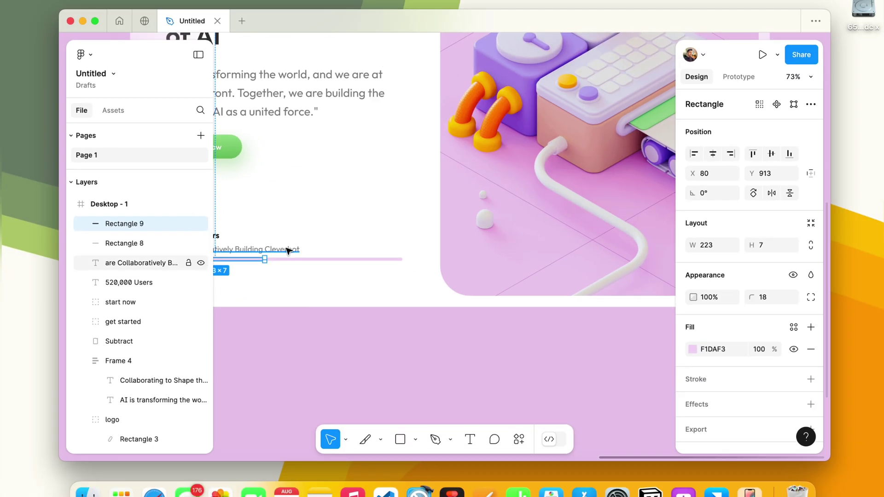
scroll(322, 258, "up", 2)
scroll(343, 230, "up", 5)
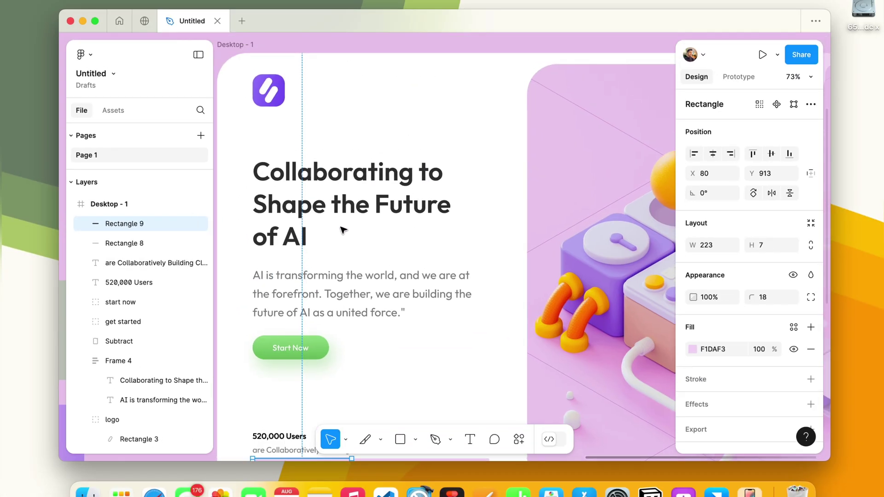
scroll(343, 230, "up", 2)
scroll(343, 230, "left", 1)
Paste the Start Now button's styling onto the green square
left_click(281, 145)
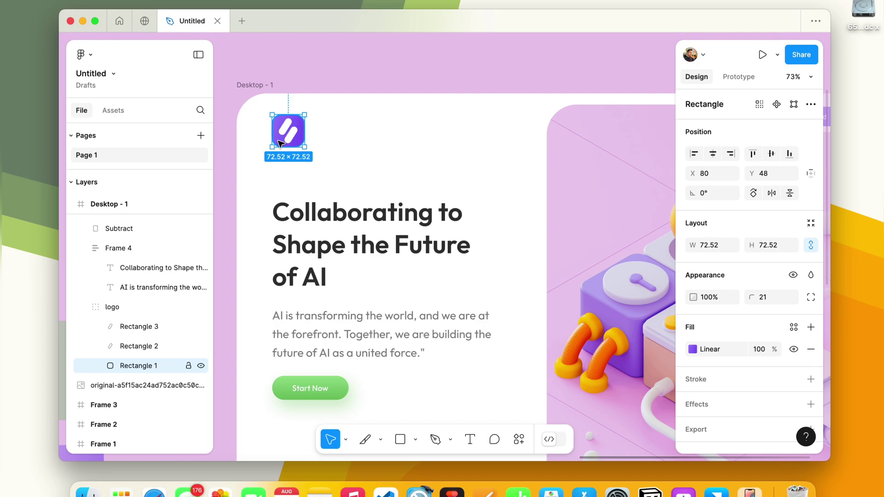
key("shift+1")
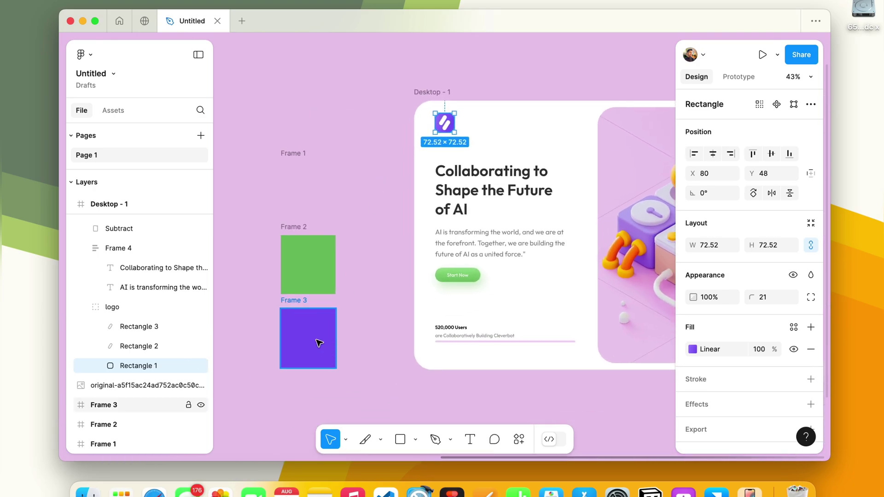
left_click(320, 342)
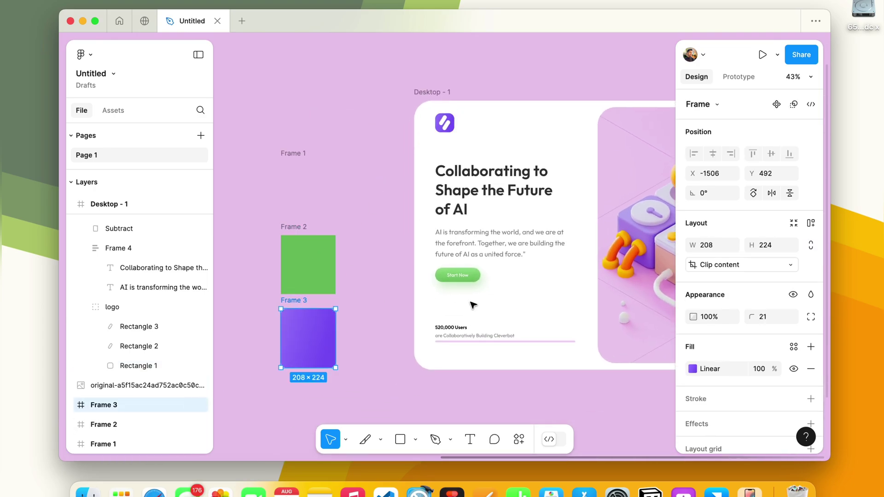
double_click(441, 278)
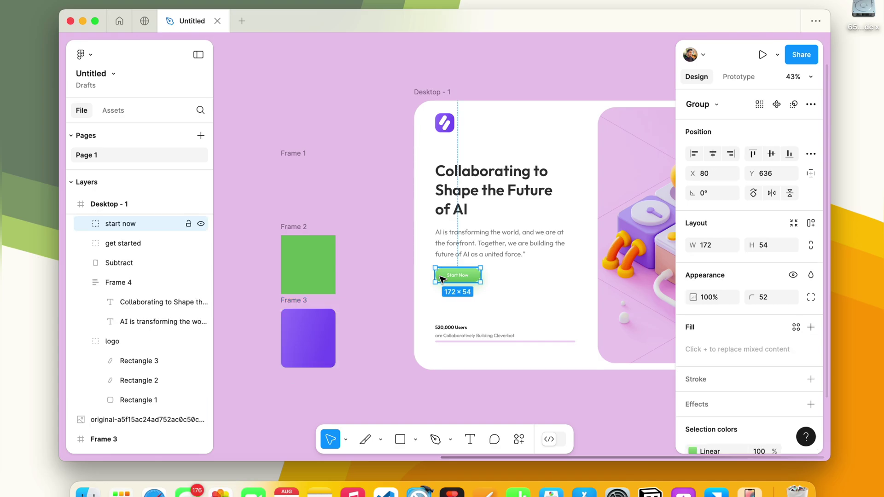
left_click(338, 268)
key("super+alt+v")
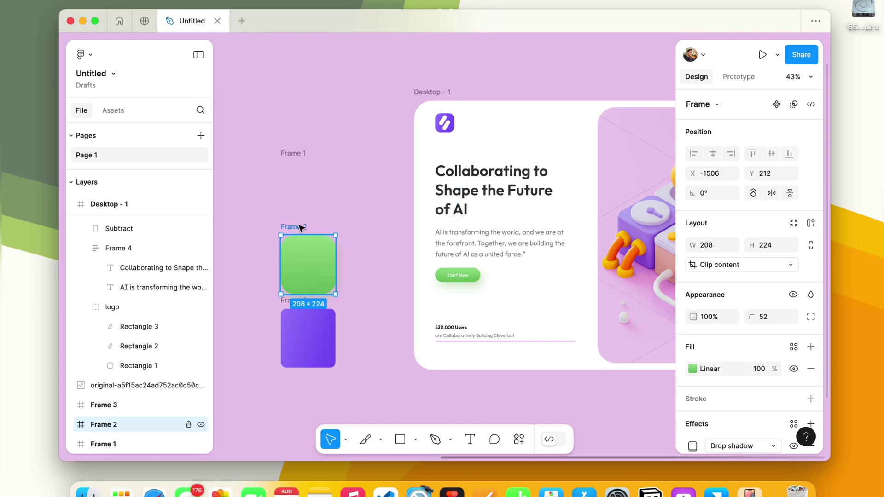
scroll(784, 314, "down", 3)
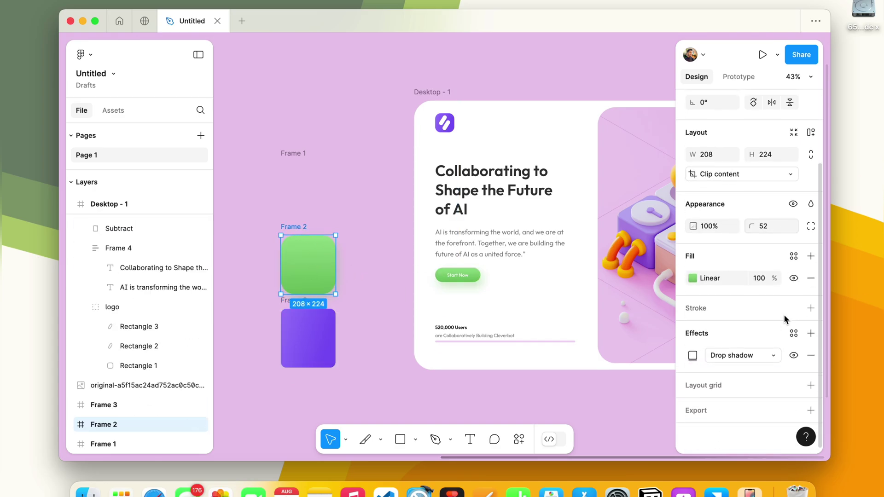
Remove the extra dark fill and save the green square's fill as a 'green' colour style
left_click(810, 257)
left_click(806, 276)
left_click(794, 257)
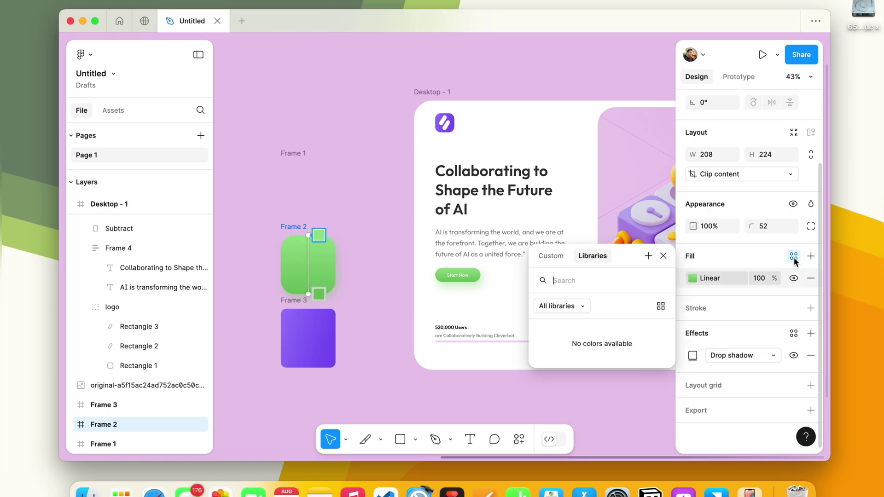
left_click(652, 260)
type("green")
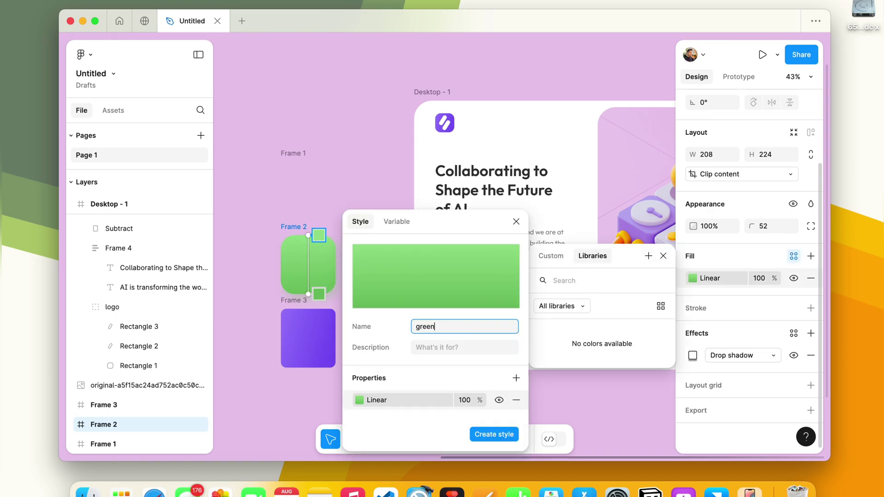
key("Return")
Create a 'blue' colour style from the purple square's fill
left_click(318, 341)
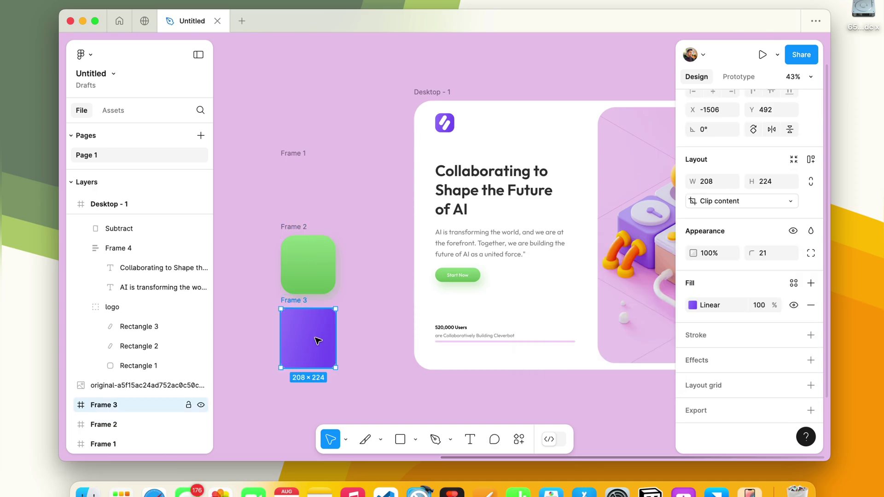
left_click(794, 284)
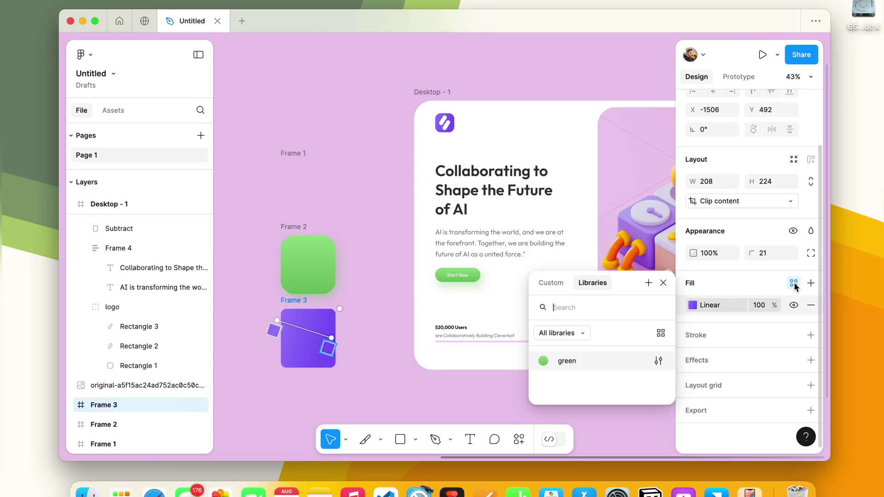
left_click(648, 283)
type("blue")
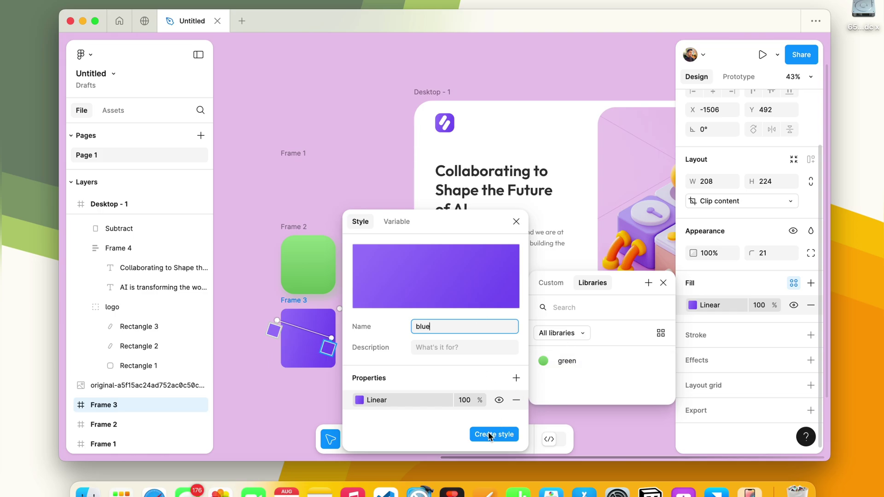
left_click(490, 434)
key("Escape")
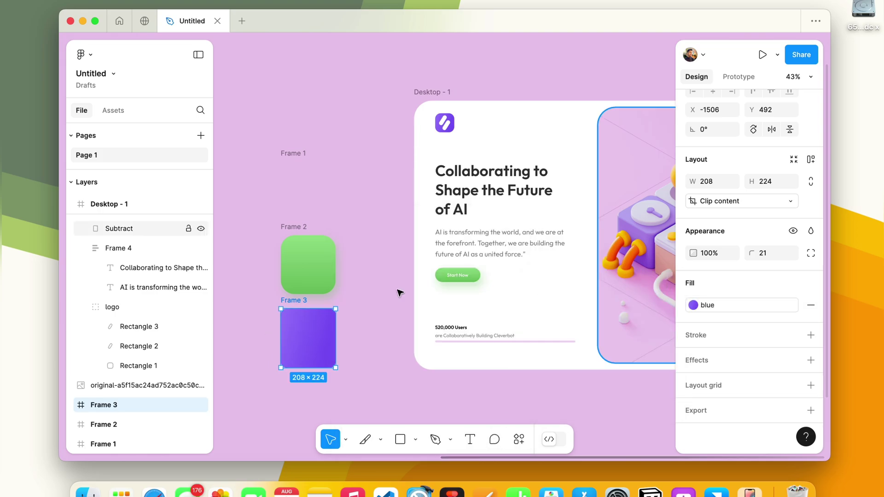
left_click(347, 272)
Apply the 'blue' colour style to the shortened progress fill bar
scroll(348, 272, "up", 5)
left_click(385, 295)
scroll(385, 297, "up", 5)
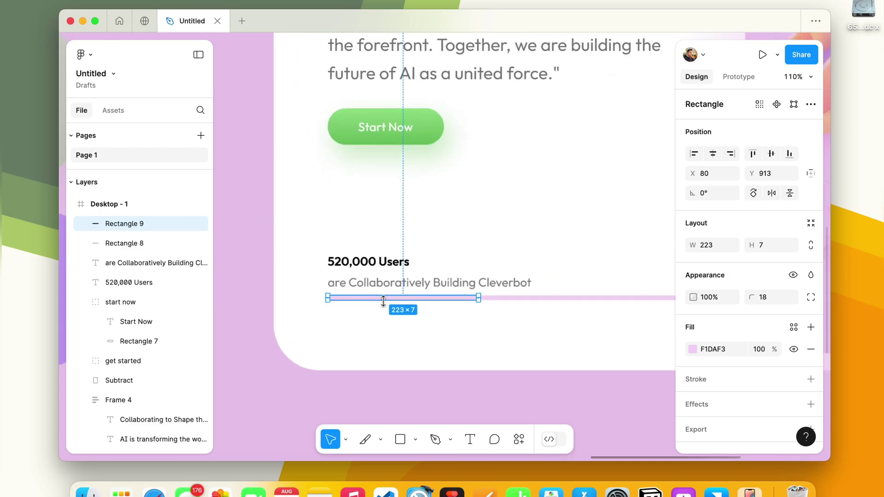
left_click(793, 327)
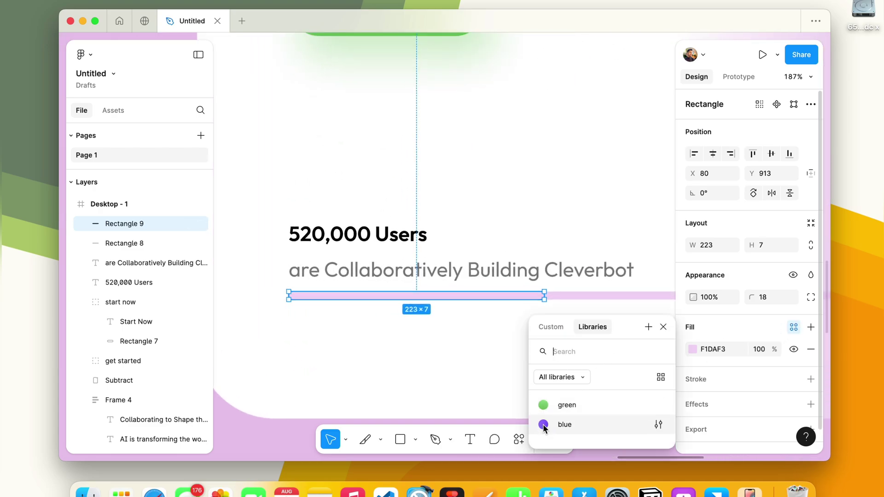
left_click(568, 422)
left_click(465, 340)
scroll(465, 340, "down", 5)
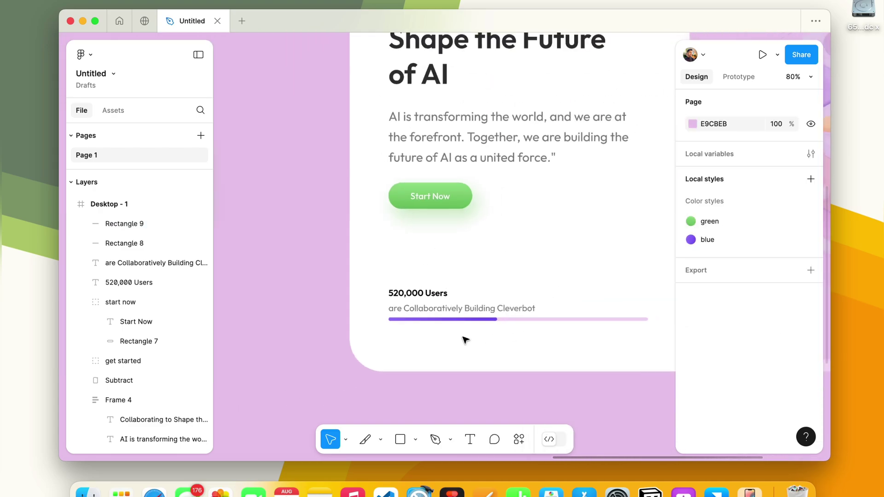
scroll(465, 340, "down", 5)
left_click(416, 440)
left_click(435, 366)
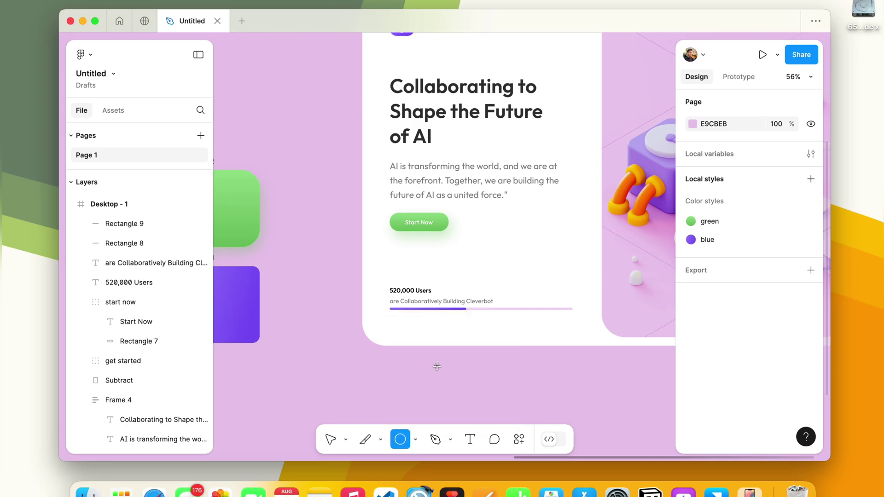
scroll(396, 318, "up", 5)
Draw a 44×44 grey circle just below the progress bar
scroll(379, 313, "down", 2)
mouse_move(366, 311)
left_mouse_down()
mouse_move(400, 346)
mouse_move(382, 327)
left_mouse_up()
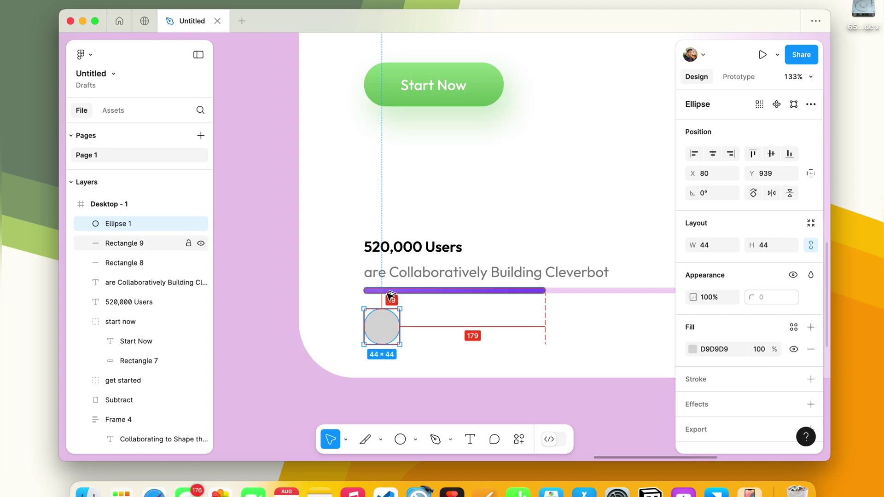
key("Up")
key("Up")
key("Up")
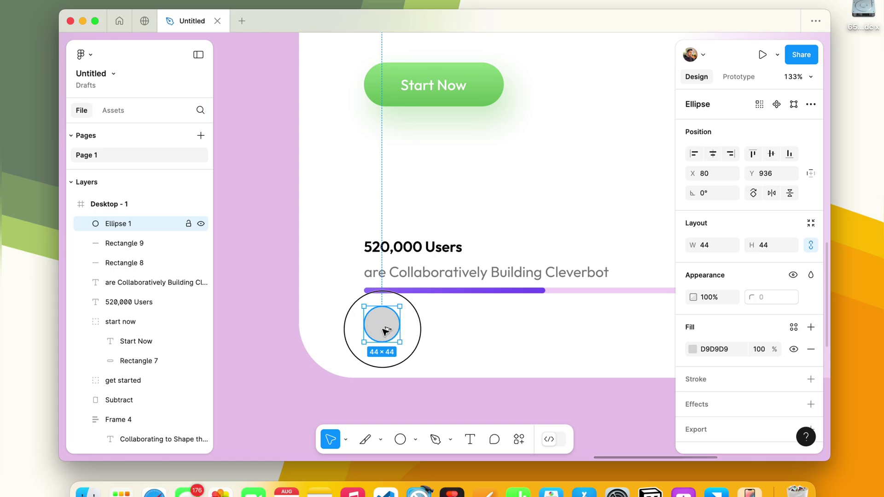
left_click_drag(385, 330, 407, 330)
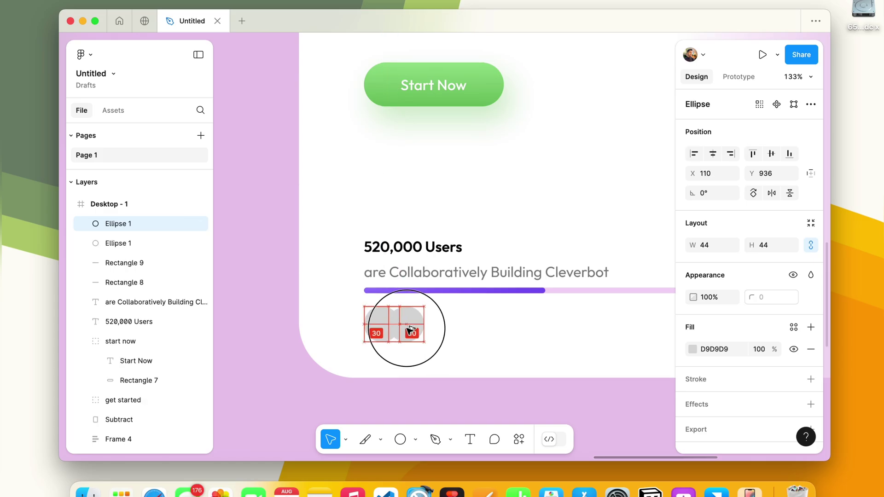
scroll(407, 331, "up", 5)
key("Delete")
Give the circle a white outline stroke
left_click(339, 335)
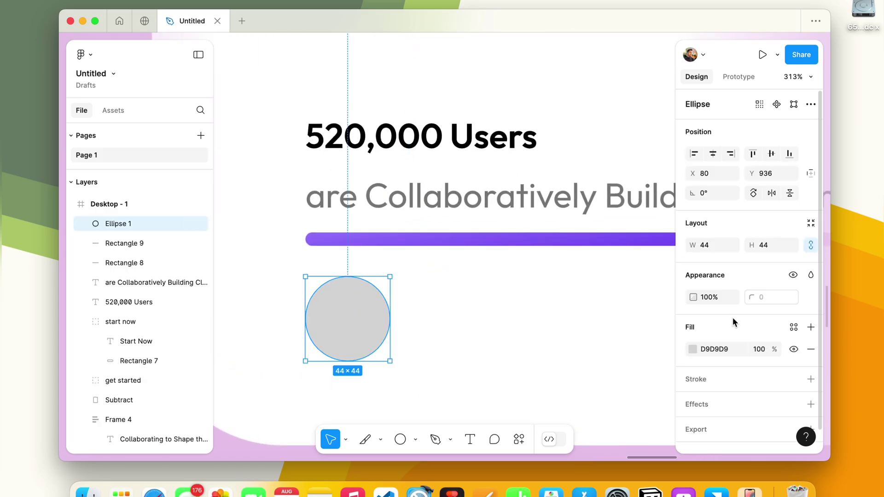
left_click(704, 379)
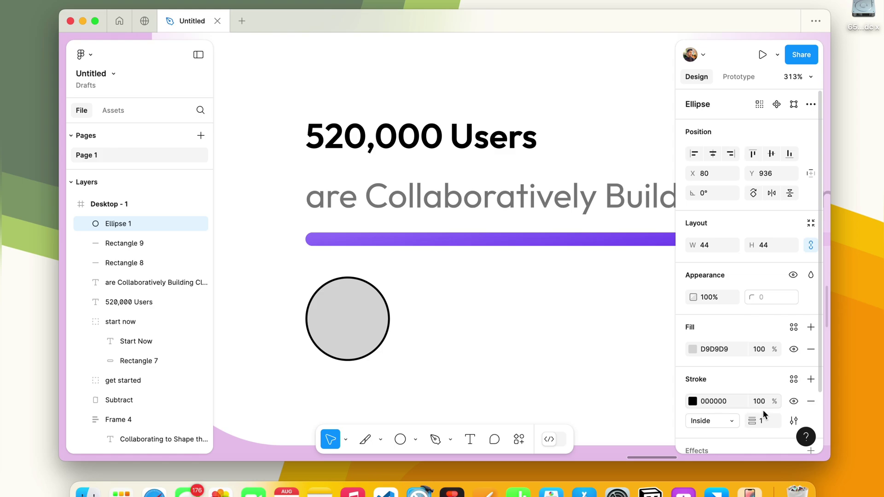
left_click(693, 401)
left_click_drag(551, 239, 467, 132)
left_click(663, 114)
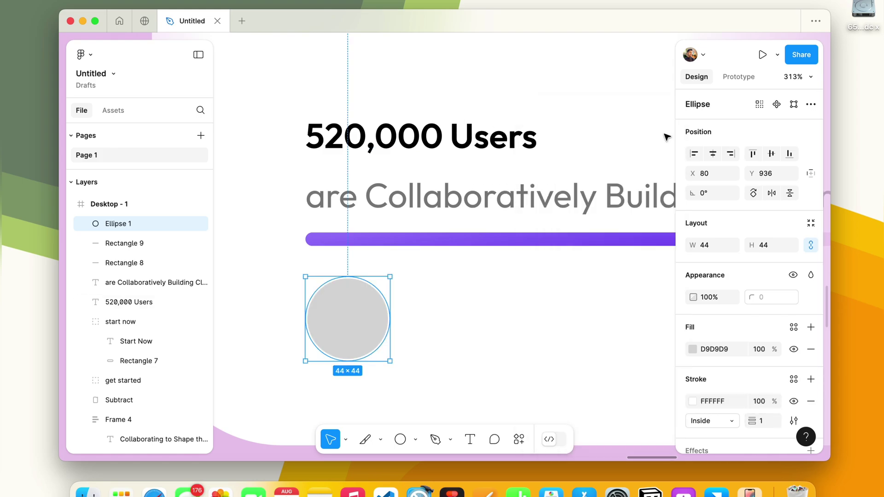
Duplicate the circle twice so three circles overlap in a row
left_click_drag(358, 320, 419, 322, "alt")
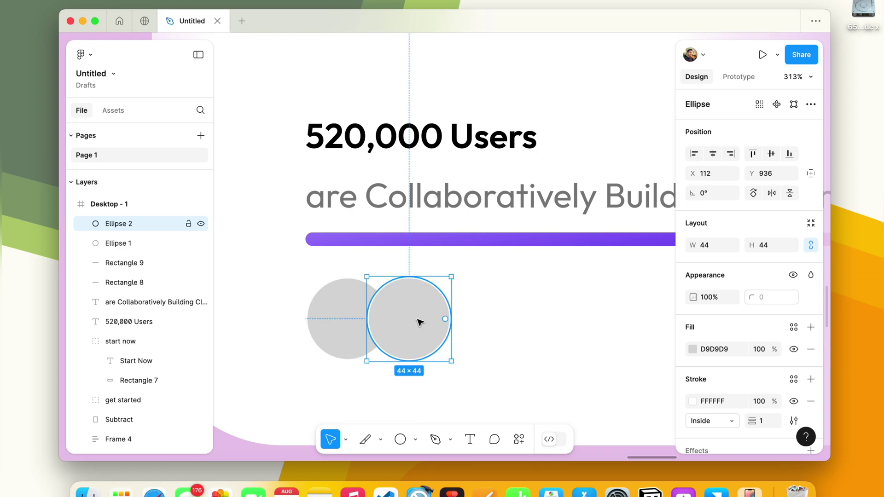
key("super+d")
scroll(346, 302, "down", 5)
left_click(328, 300)
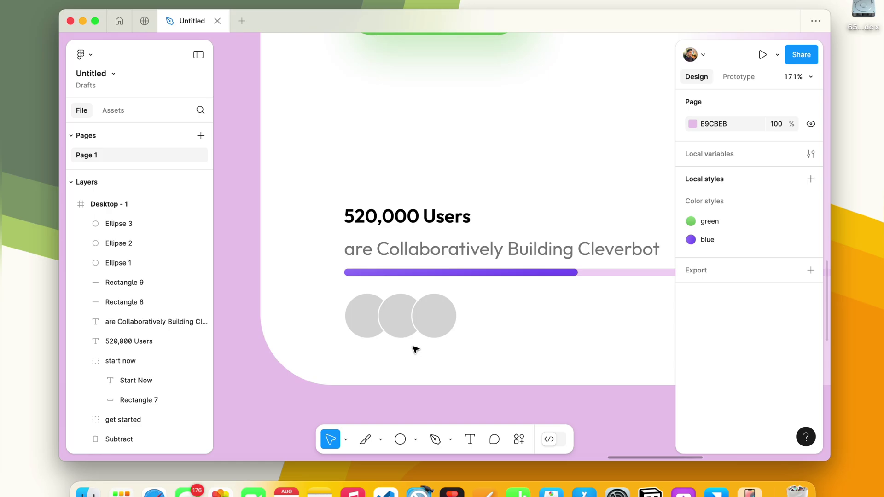
left_click(447, 323)
scroll(448, 324, "down", 2)
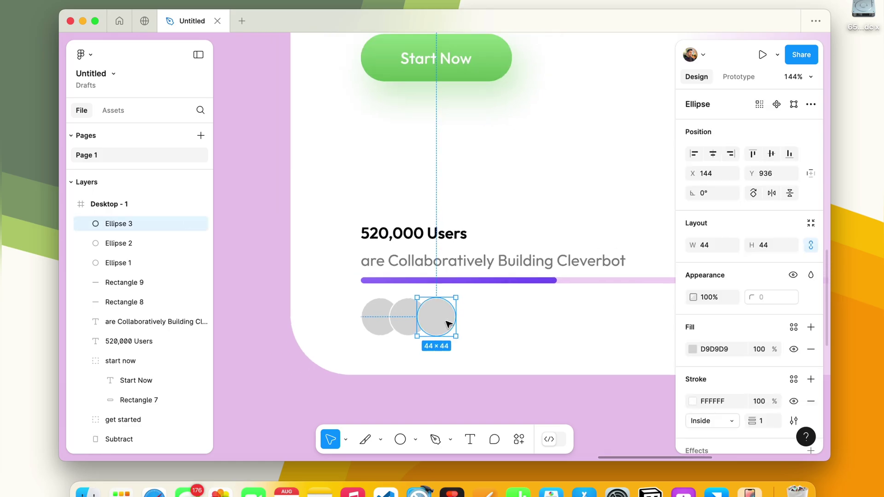
left_click(350, 305)
Select all three circles and run the Unsplash plugin on them
left_click_drag(354, 307, 456, 339)
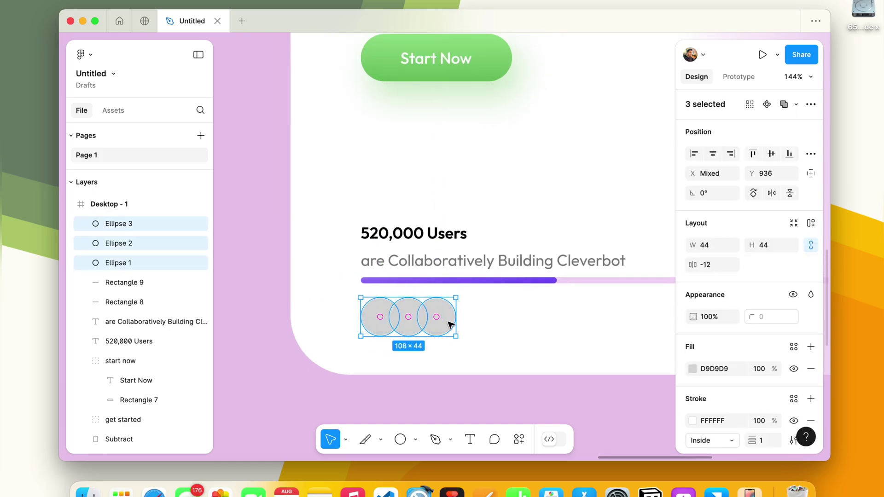
right_click(446, 321)
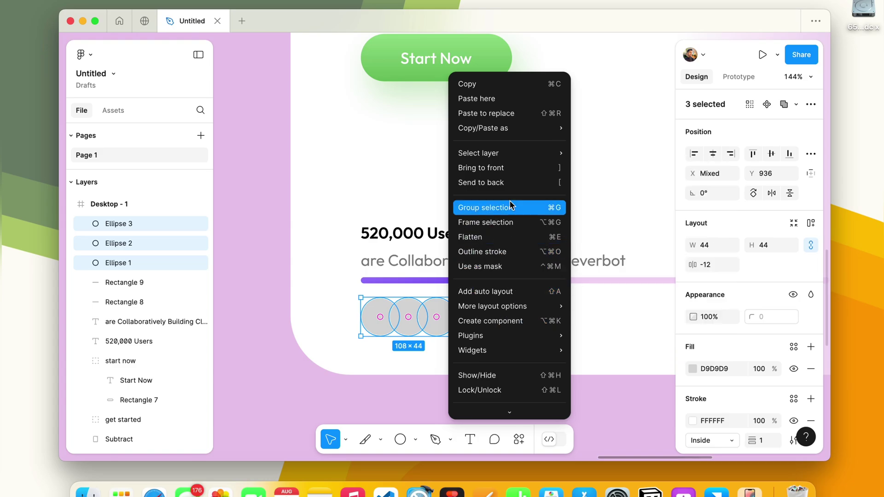
mouse_move(510, 336)
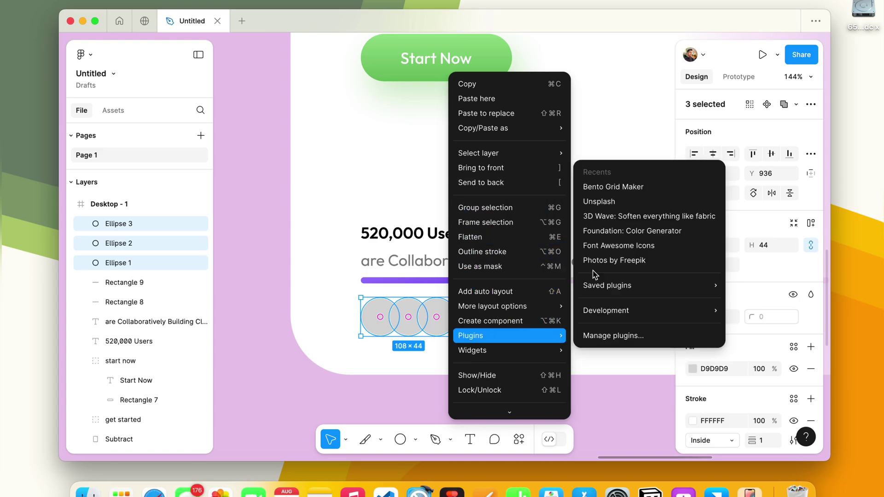
left_click(612, 201)
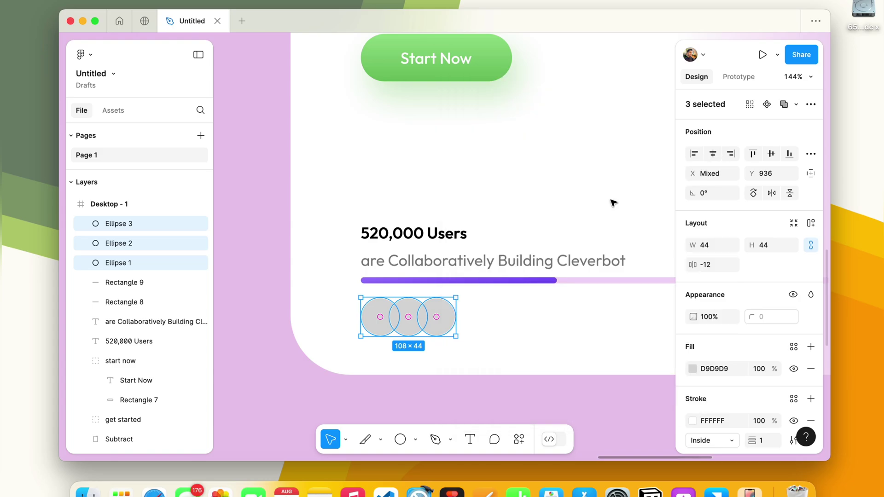
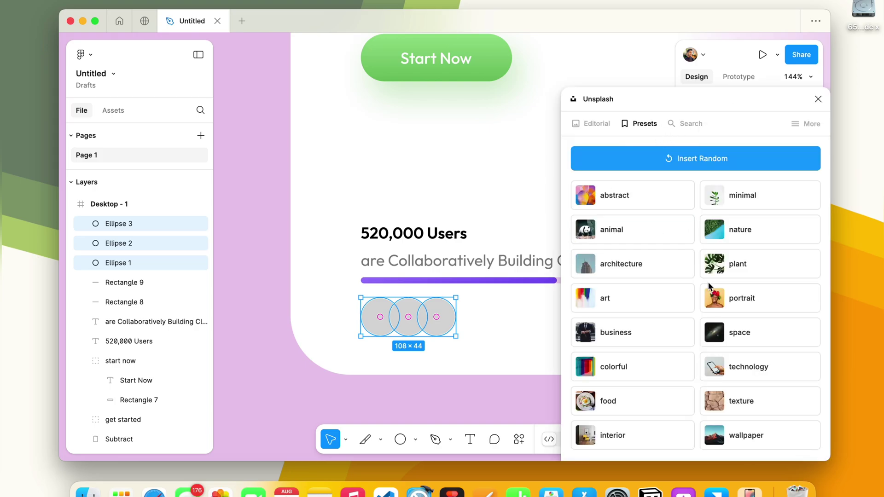
Fill the three selected avatar circles with Unsplash portrait photos
left_click(720, 300)
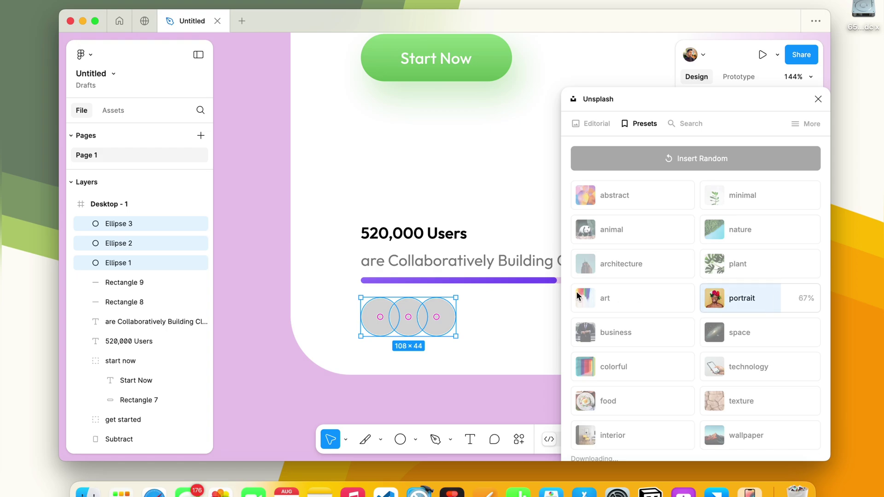
scroll(506, 286, "down", 3)
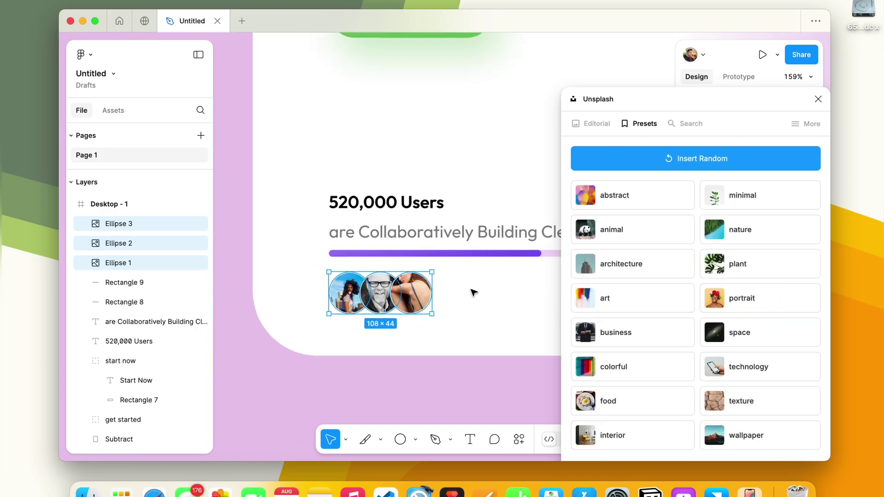
scroll(473, 292, "down", 3)
left_click(453, 333)
key("shift+1")
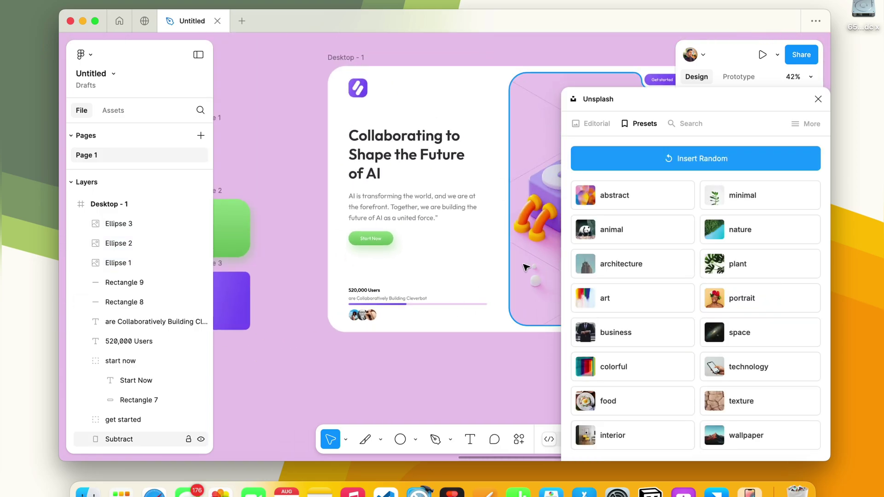
Close the Unsplash panel and select the last avatar circle
left_click(818, 100)
scroll(389, 305, "up", 5)
scroll(389, 304, "up", 3)
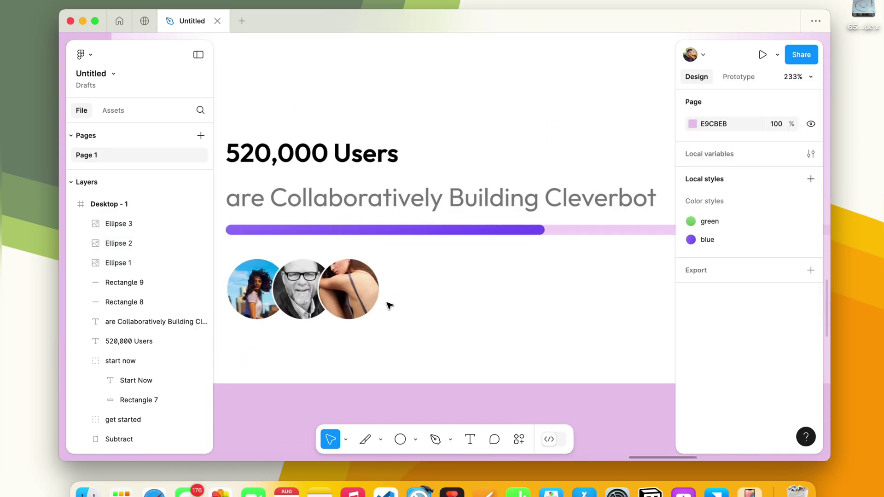
left_click(359, 288)
Duplicate the last avatar to its right, swapping its photo for the blue colour style
left_click_drag(360, 287, 399, 288)
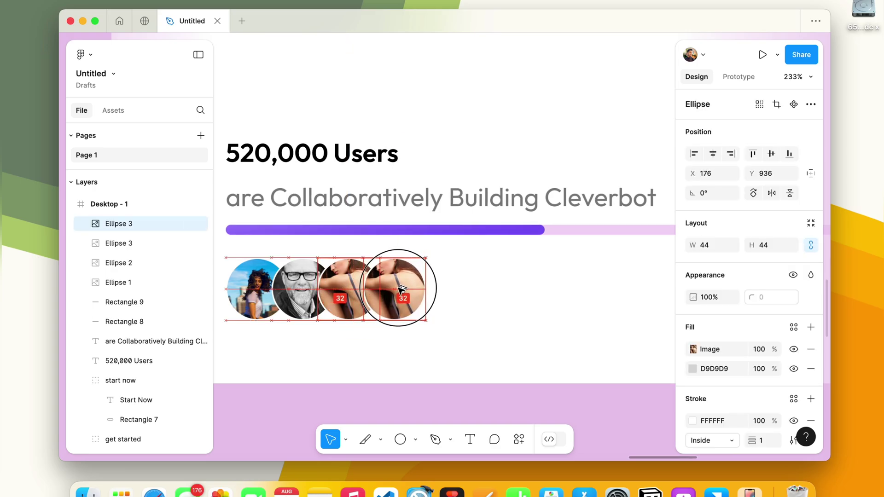
left_click_drag(399, 288, 401, 289)
left_click(810, 349)
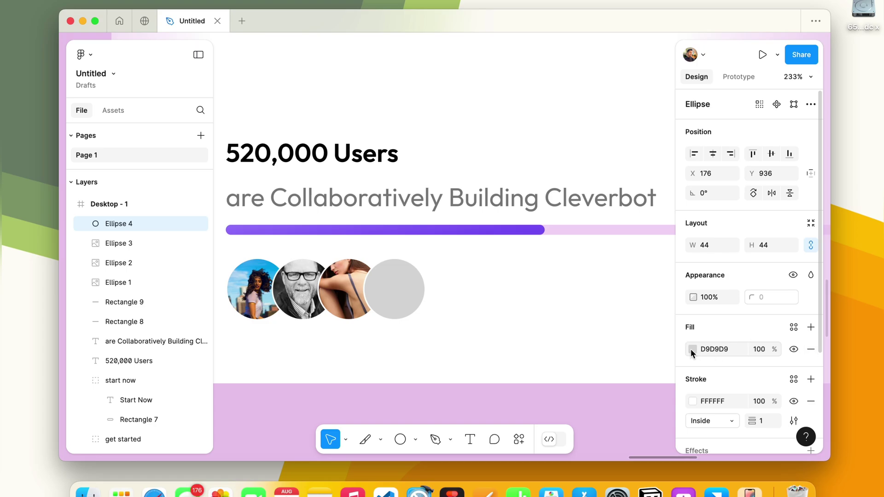
left_click(794, 327)
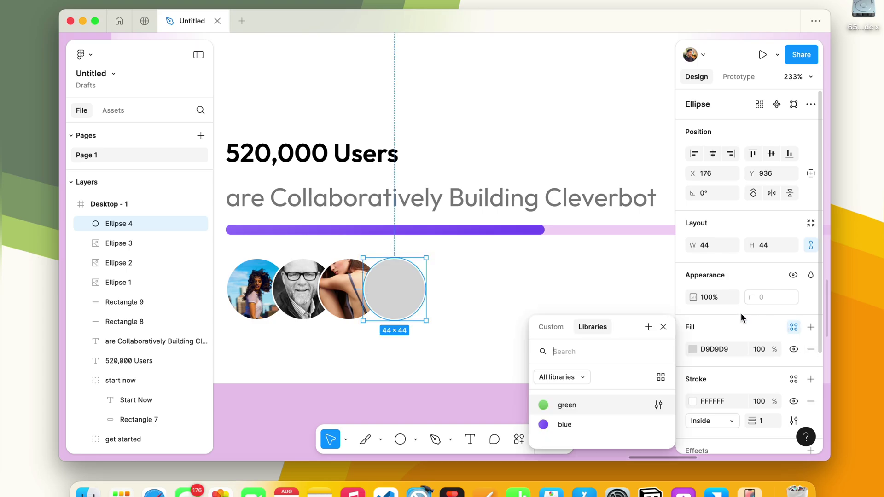
left_click(541, 424)
left_click(512, 309)
Replace the new circle's blue style with a plain solid fill
scroll(511, 310, "down", 3)
scroll(511, 309, "down", 2)
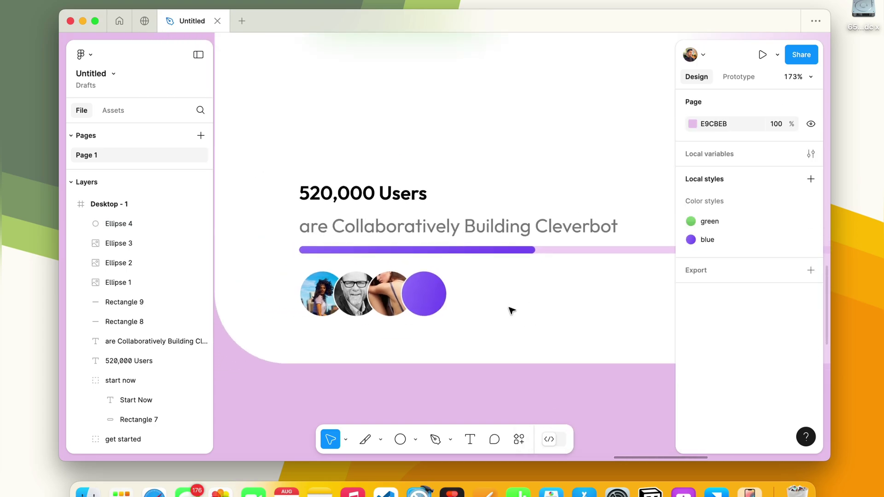
scroll(511, 309, "down", 3)
scroll(511, 310, "down", 2)
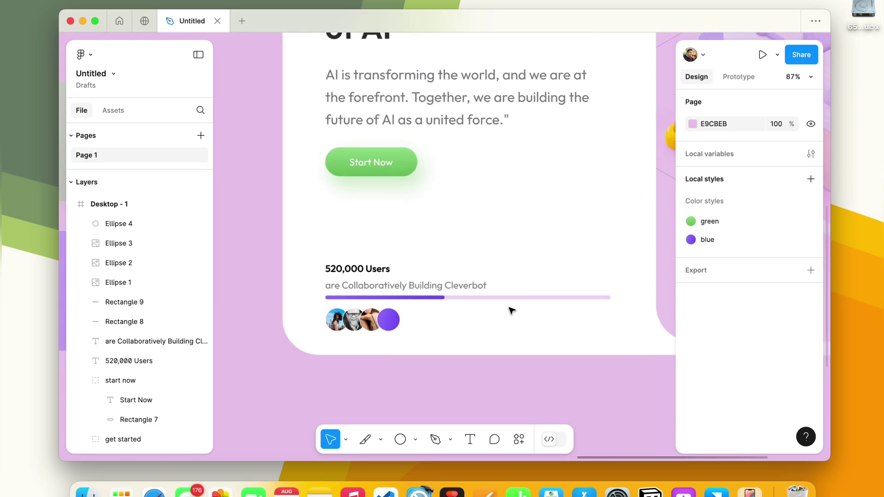
scroll(511, 309, "down", 3)
scroll(427, 323, "up", 5)
scroll(427, 322, "up", 5)
left_click(437, 318)
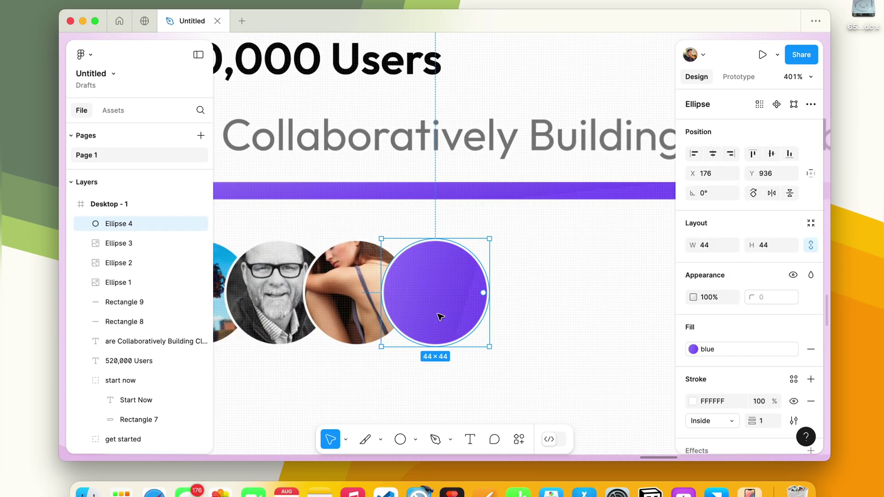
left_click(811, 348)
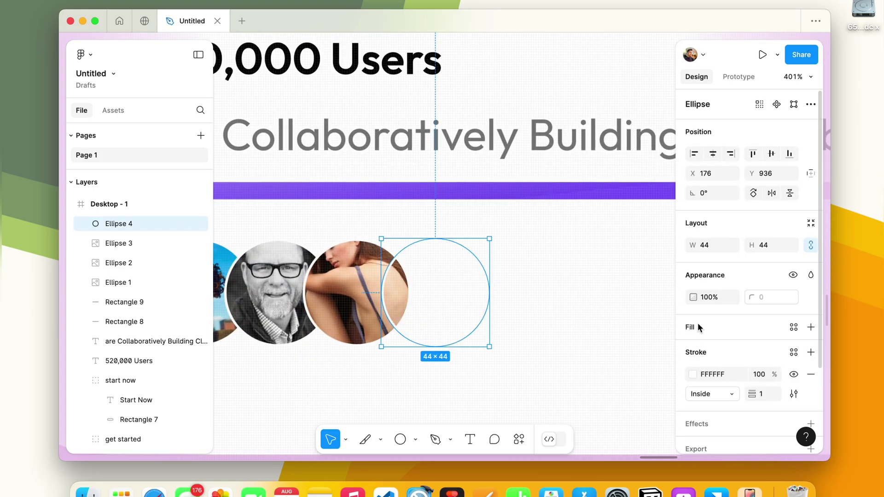
left_click(811, 328)
Set the fourth circle's fill colour to light purple 9E7FF4
left_click(693, 349)
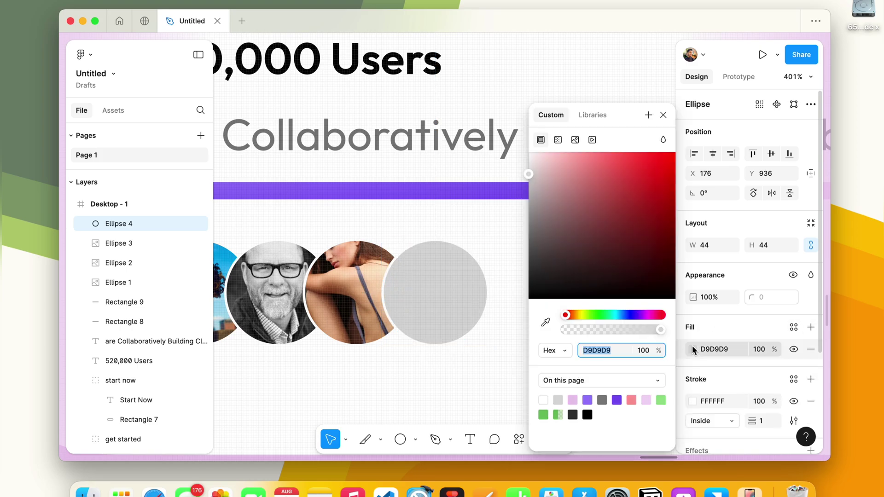
left_click(588, 399)
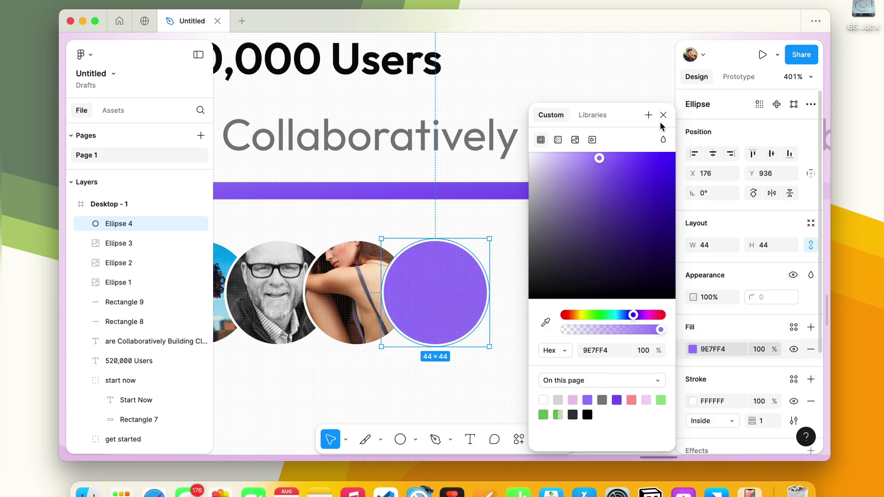
left_click(618, 399)
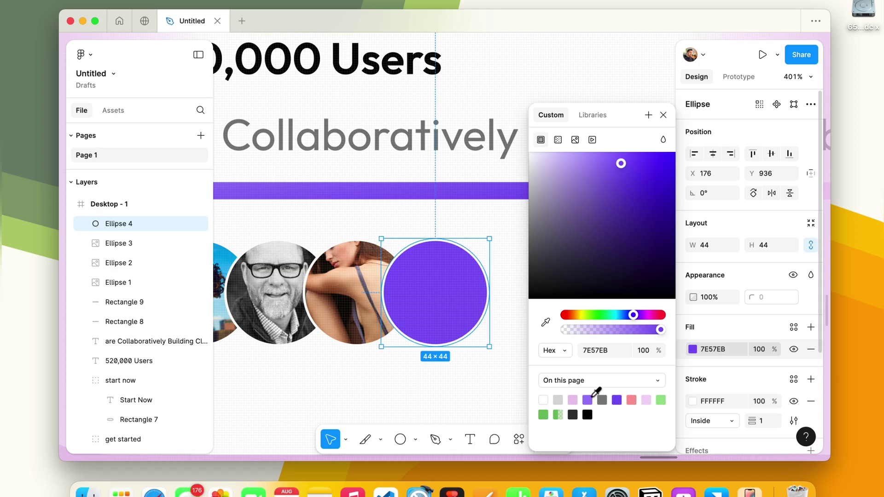
left_click(587, 400)
left_click(663, 115)
left_click(581, 284)
scroll(575, 292, "down", 5)
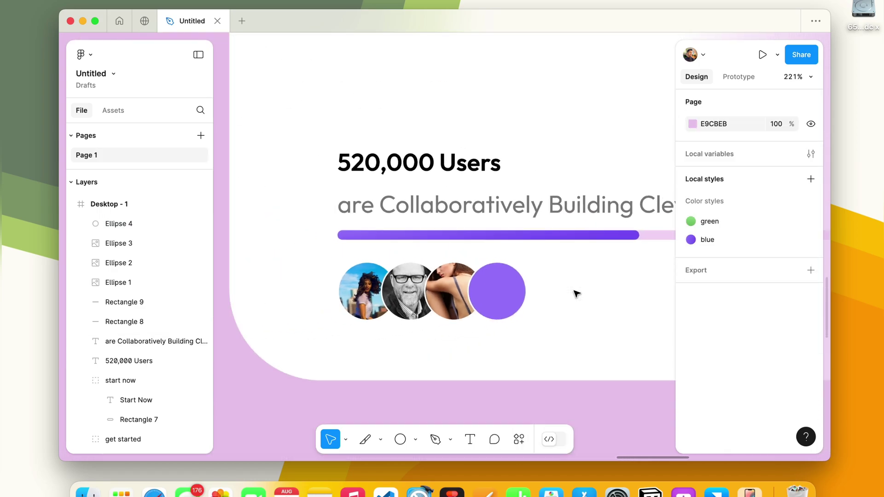
scroll(576, 292, "down", 5)
scroll(496, 313, "down", 3)
scroll(494, 313, "up", 5)
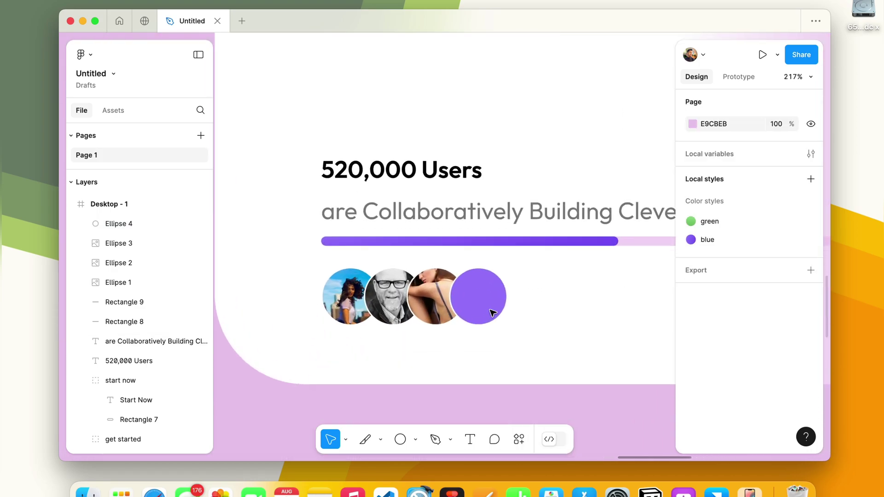
scroll(412, 347, "down", 5)
Find the regular-style Bolt interface icon via a Flaticon 'thunder' search, then minimize the browser
scroll(412, 347, "down", 5)
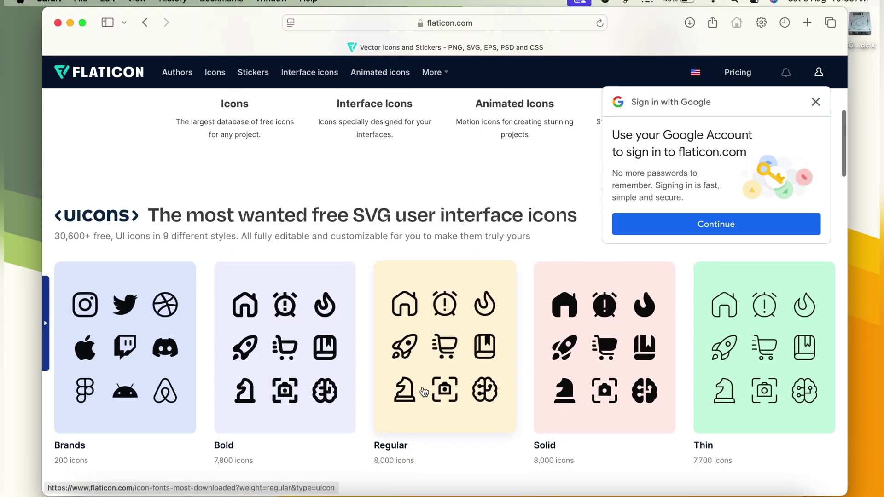
left_click(443, 346)
type("thunder")
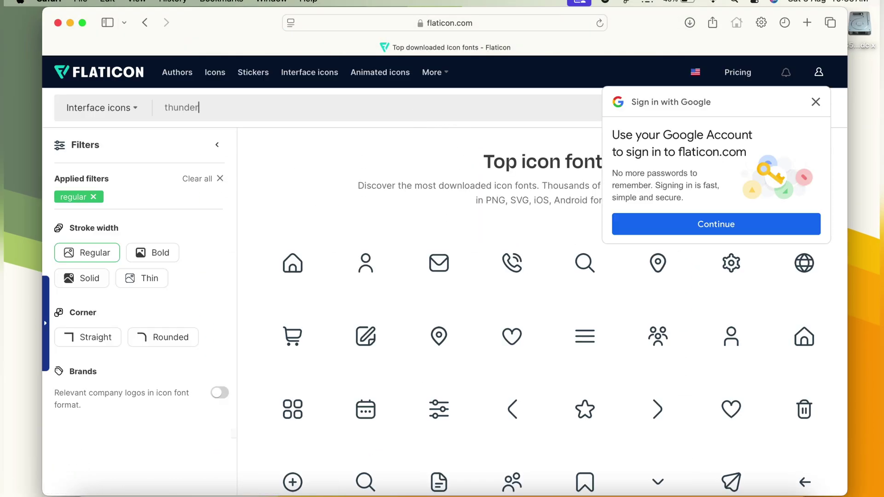
key("Return")
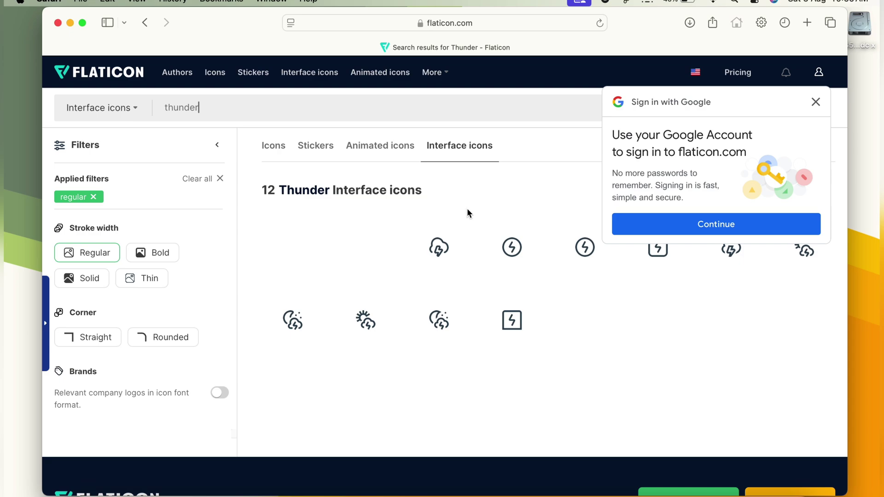
left_click(814, 106)
scroll(545, 256, "down", 1)
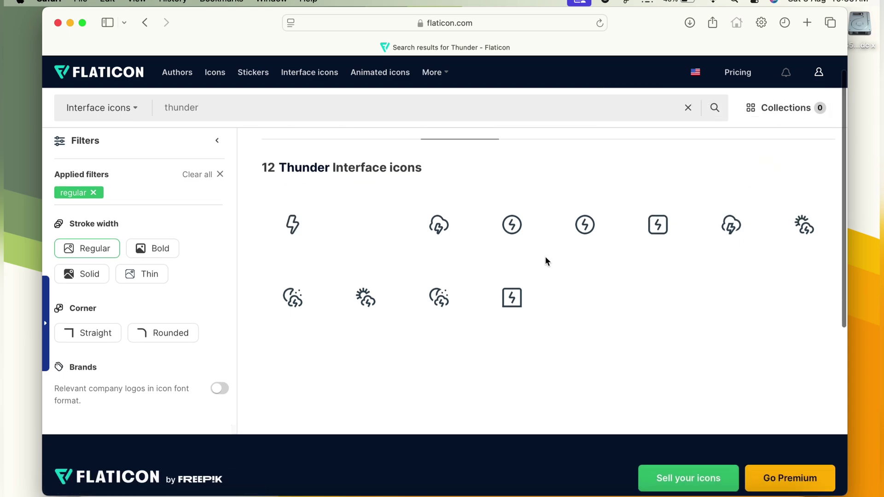
scroll(545, 261, "up", 1)
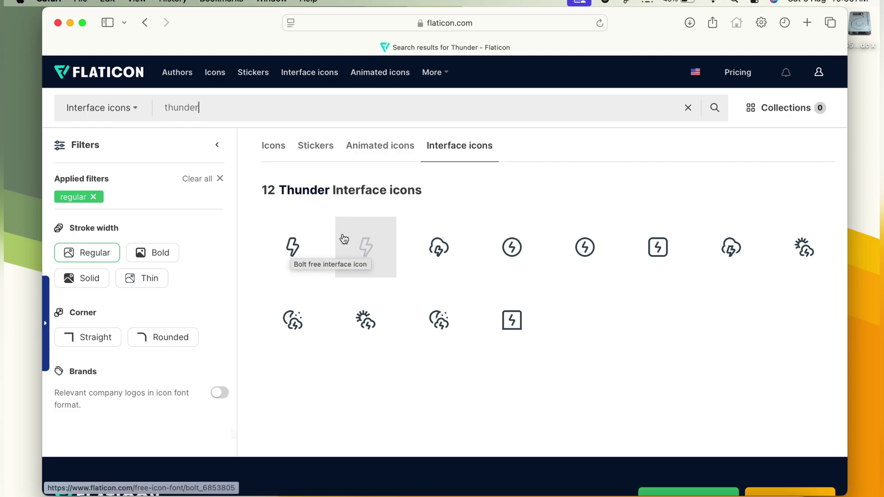
left_click(282, 249)
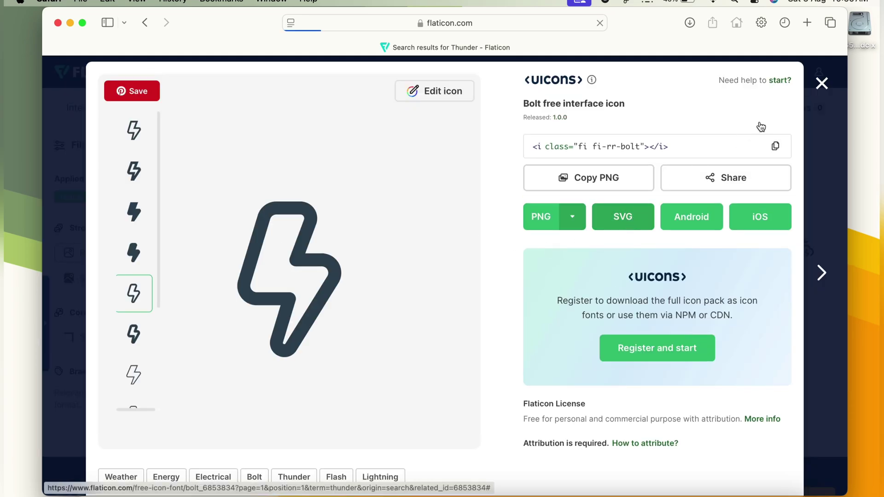
left_click(71, 24)
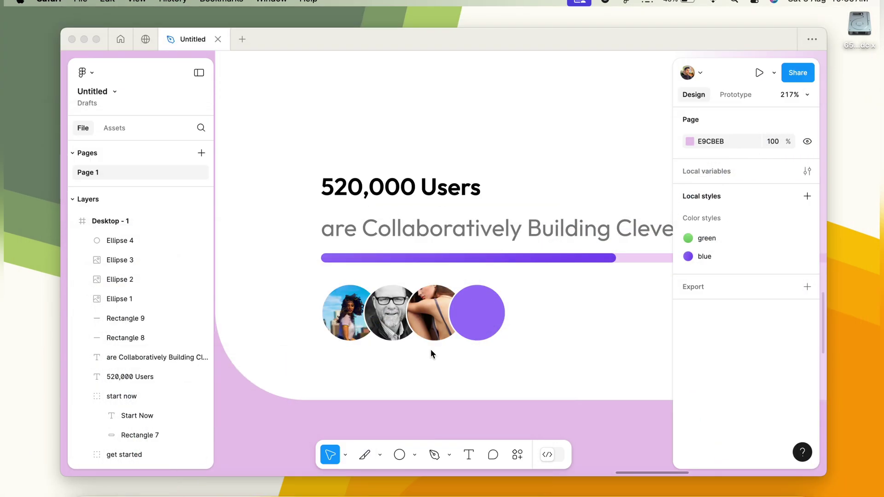
Import the downloaded bolt.svg into the Figma file
left_click(414, 385)
key("super+shift+k")
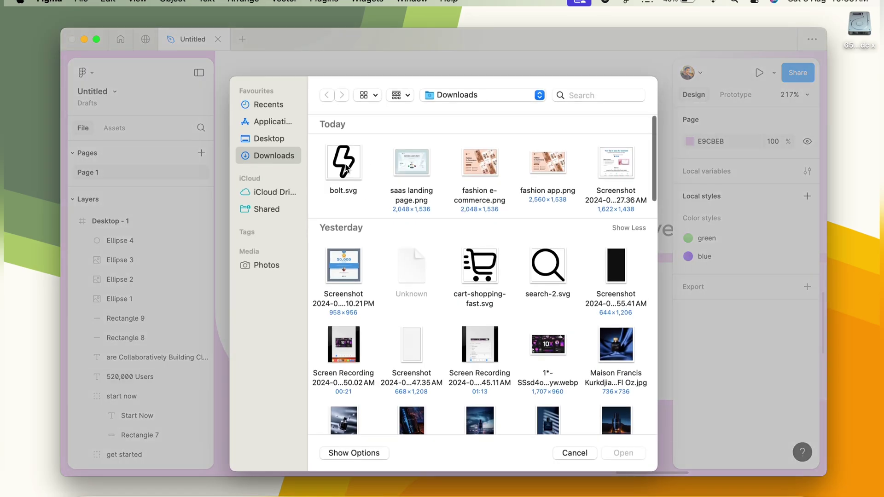
double_click(343, 161)
scroll(325, 361, "down", 5)
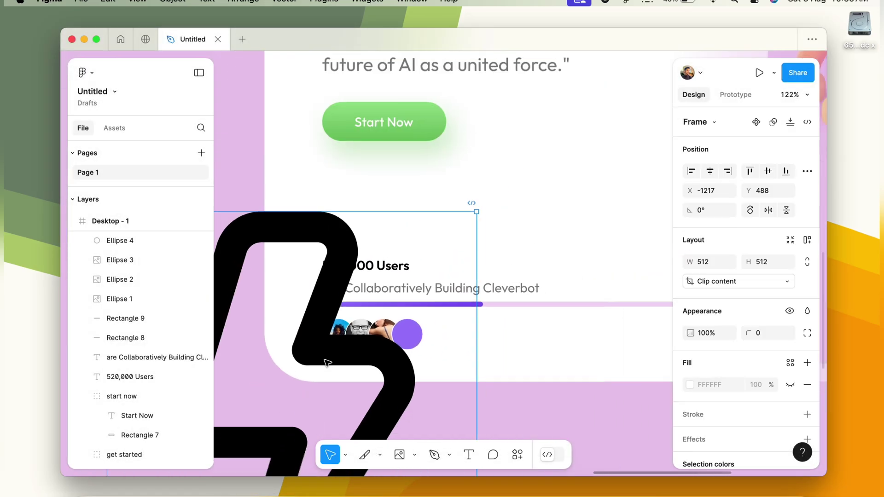
scroll(325, 360, "down", 2)
scroll(766, 338, "down", 3)
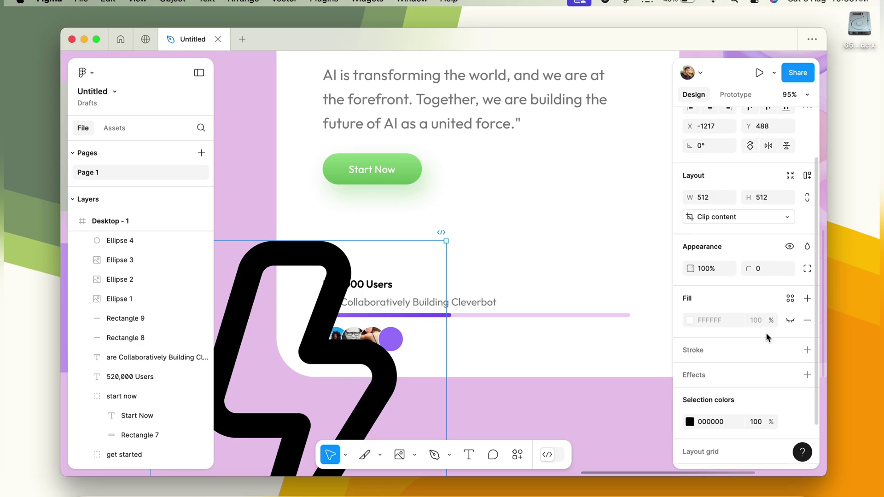
Resize the bolt to 24×24 and move it onto the purple circle
left_click(713, 201)
type("24")
key("Return")
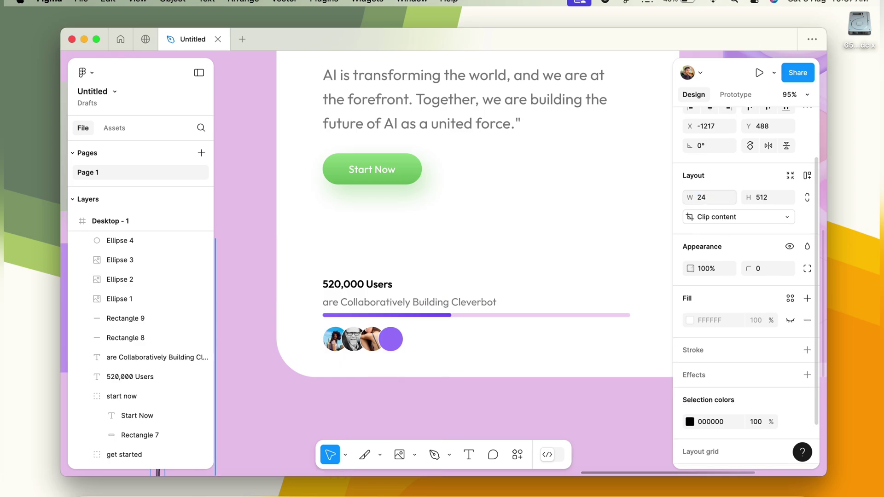
left_click(767, 202)
type("24")
key("Return")
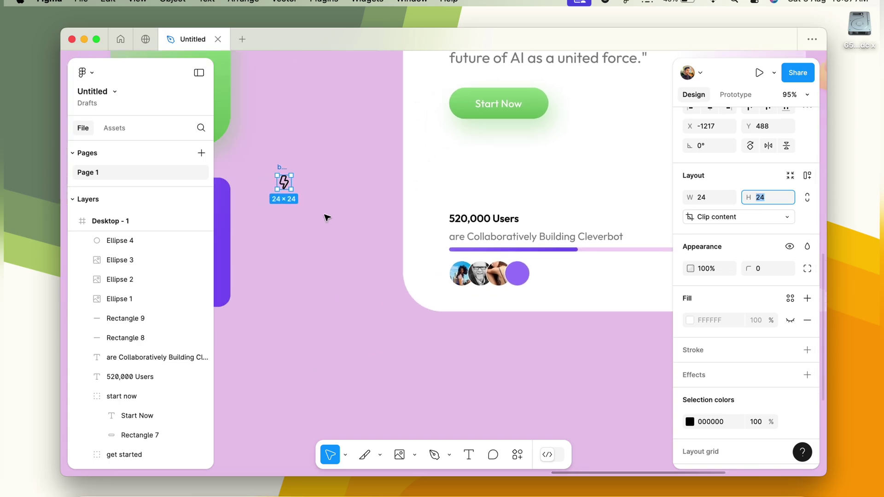
left_click_drag(282, 172, 516, 263)
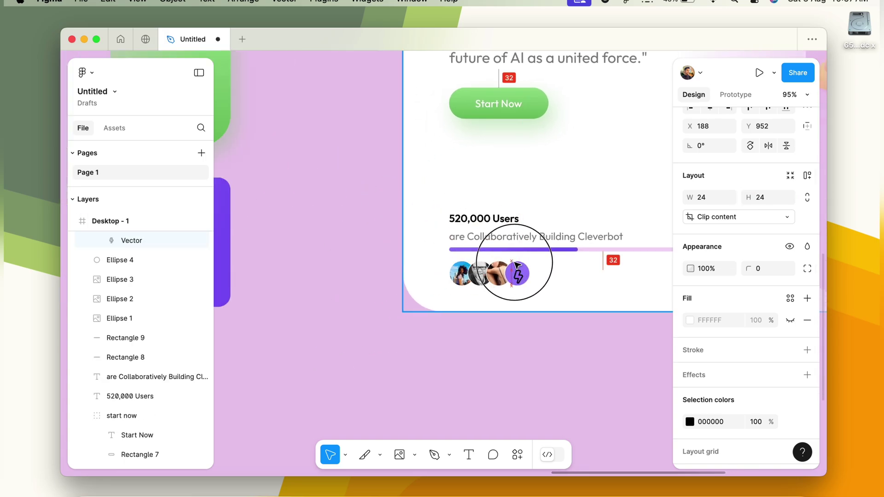
Make the bolt white (FFFFFF) and wrap it in its own frame
scroll(516, 263, "up", 3)
scroll(516, 262, "up", 5)
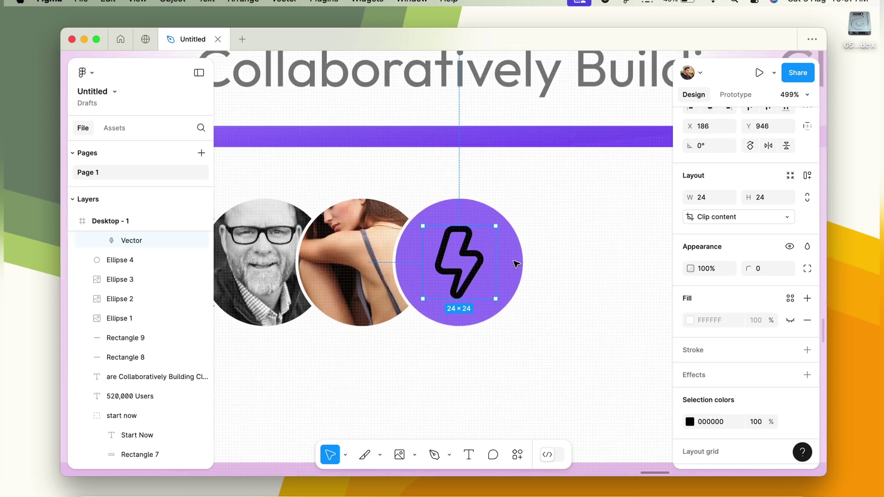
scroll(766, 421, "down", 2)
left_click(690, 371)
left_click_drag(528, 314, 494, 174)
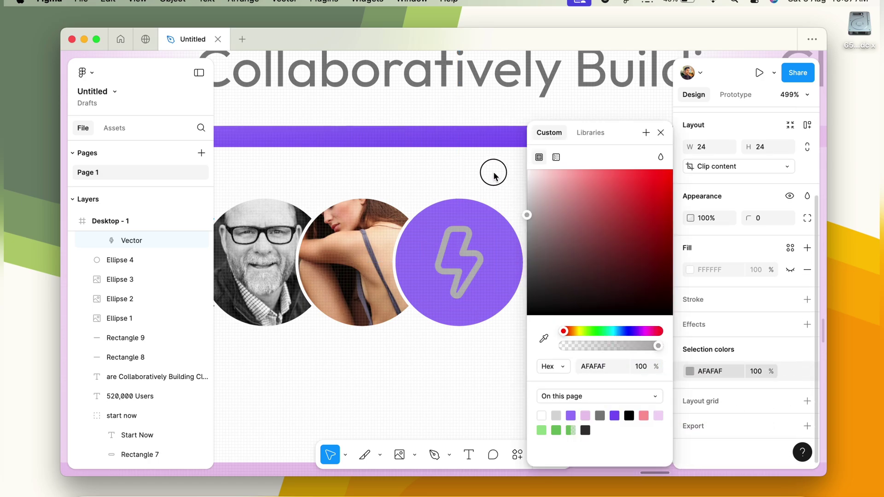
left_click(661, 133)
key("ctrl+alt+g")
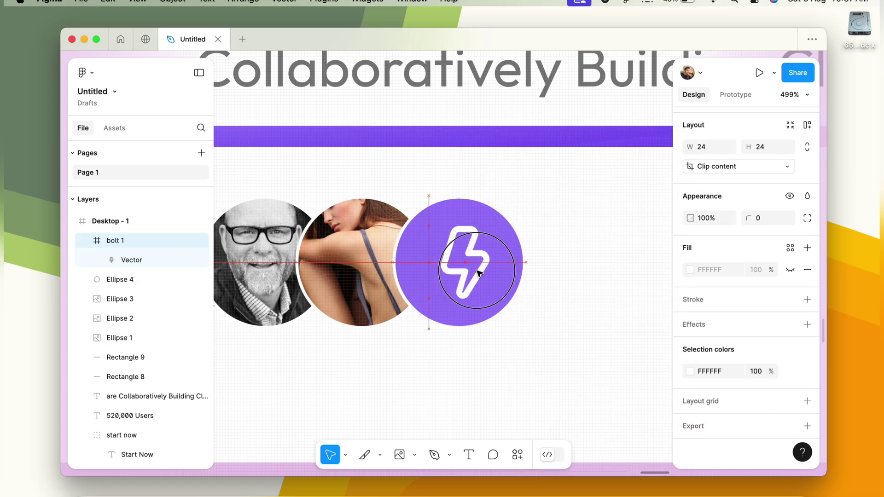
Group the bolt with the purple circle and name the group 'icon'
left_click(119, 279, "shift")
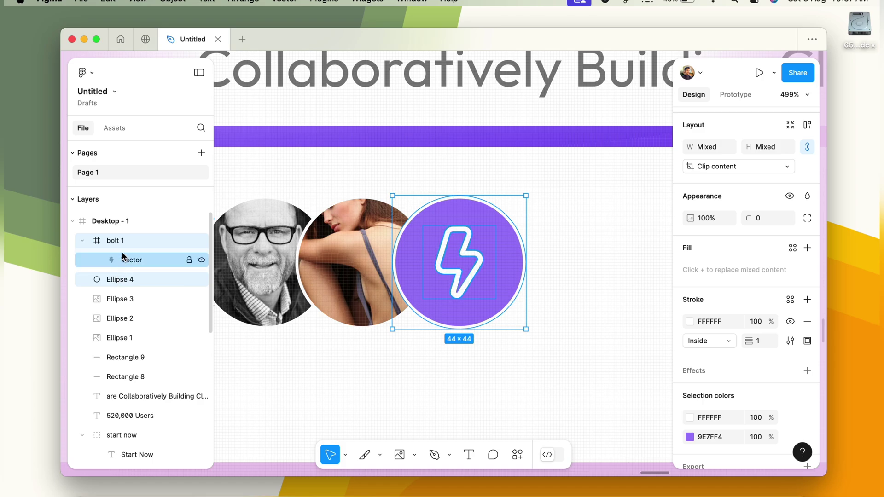
key("ctrl+g")
double_click(124, 241)
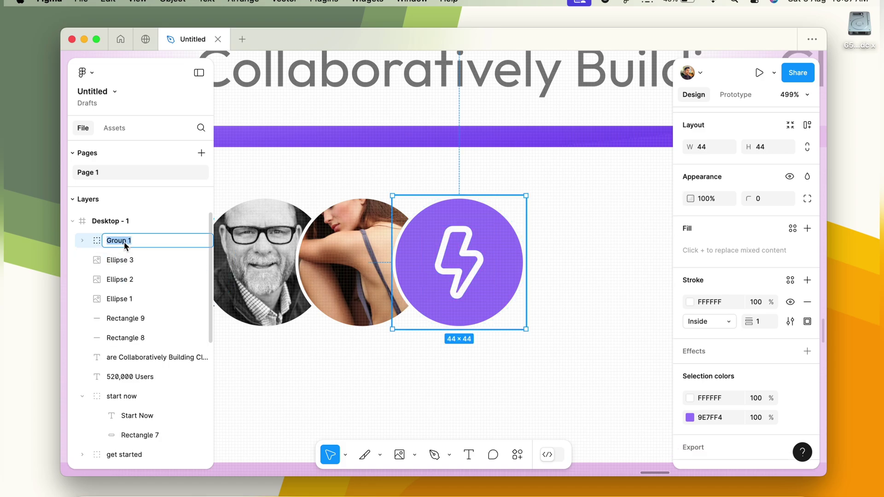
type("icon")
key("Return")
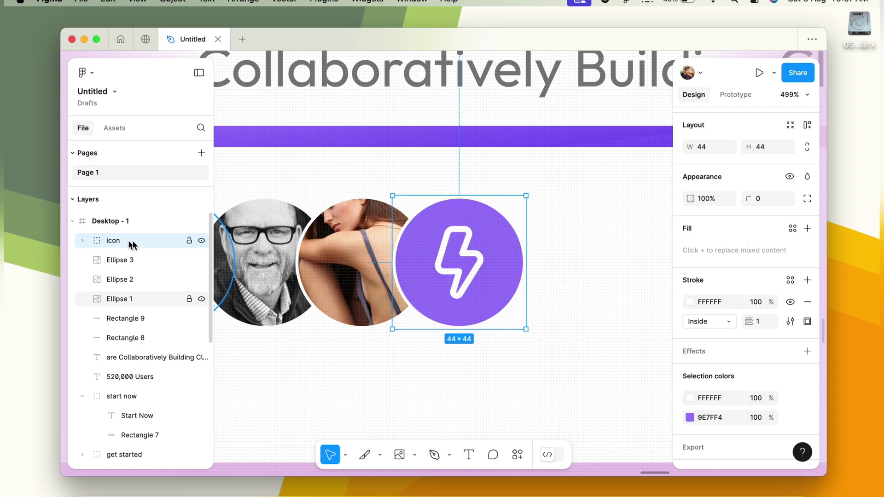
Group all four avatar circles together
left_click(111, 261, "shift")
left_click(108, 280, "shift")
left_click(109, 298, "shift")
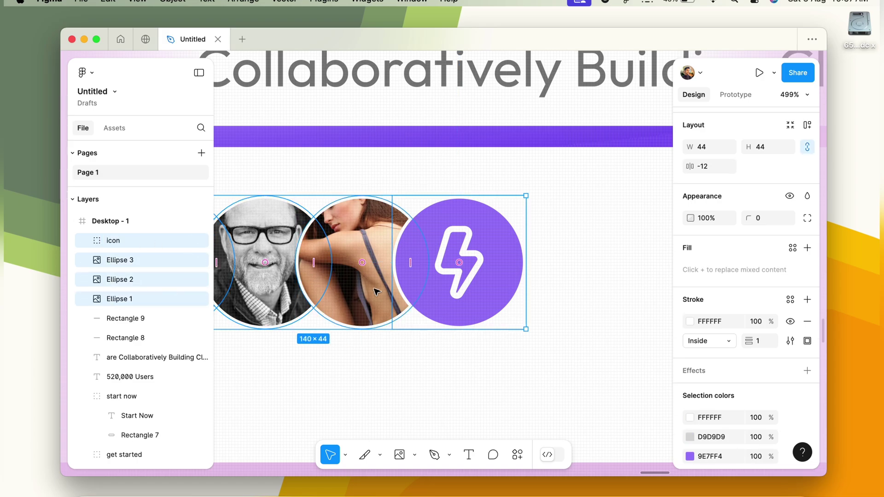
key("minus")
key("ctrl+g")
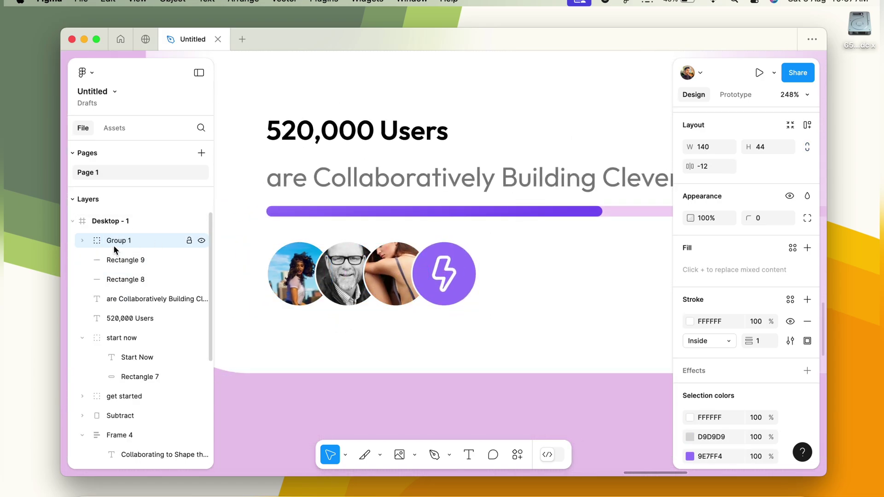
double_click(115, 240)
Name the avatar group 'images', then group the two progress bars as 'loading'
type("images")
key("Return")
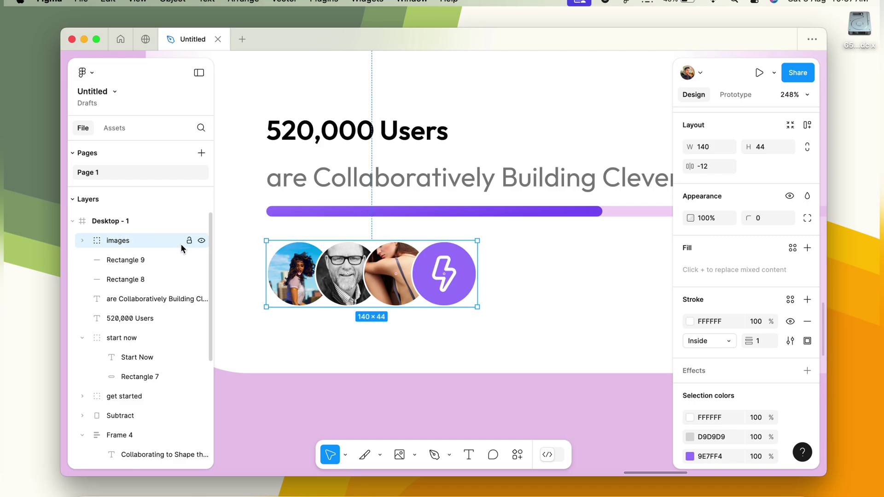
left_click(133, 279)
left_click(133, 261, "shift")
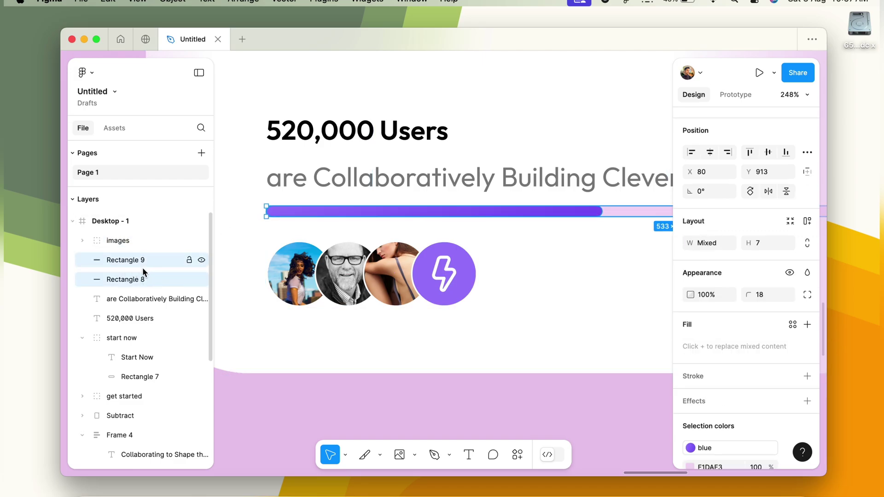
key("ctrl+g")
double_click(132, 263)
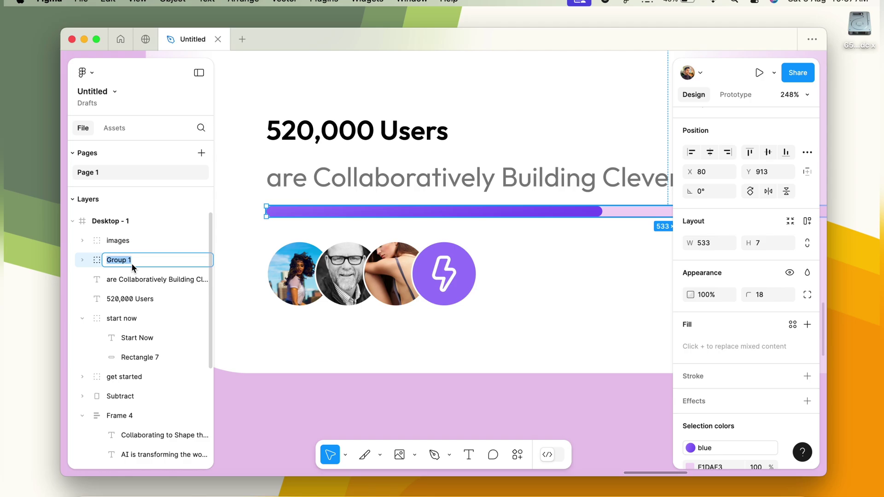
type("loading")
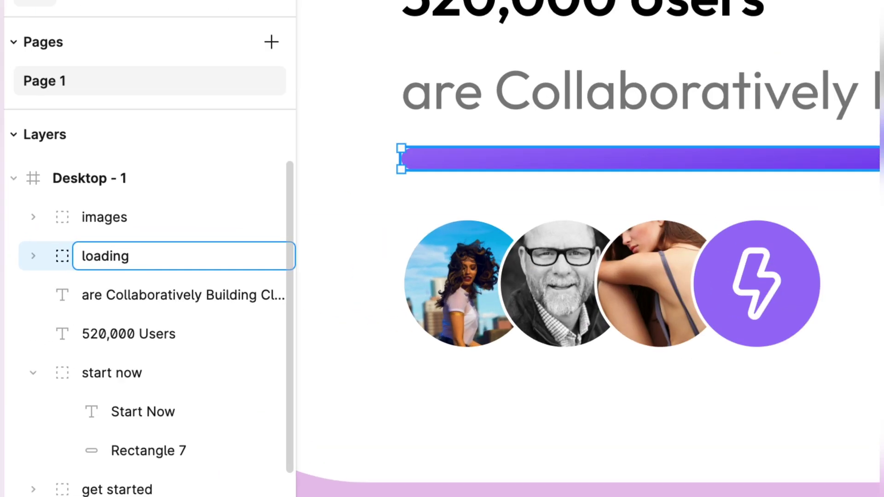
key("Return")
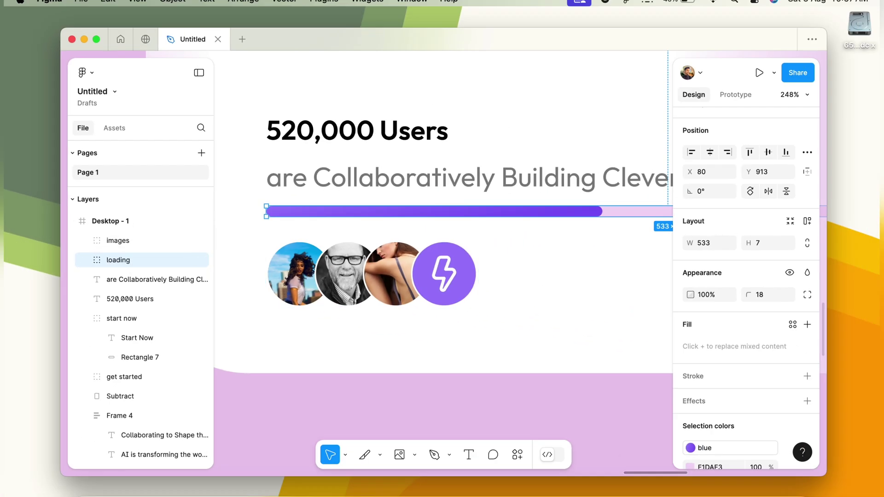
Nest the two user-count texts, loading bar and avatar row in successive auto-layout frames
left_click(130, 299)
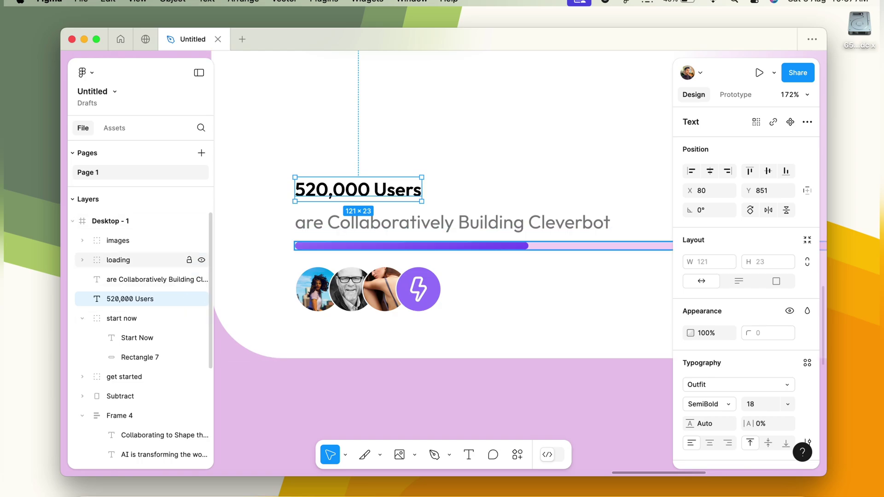
left_click(452, 222, "shift")
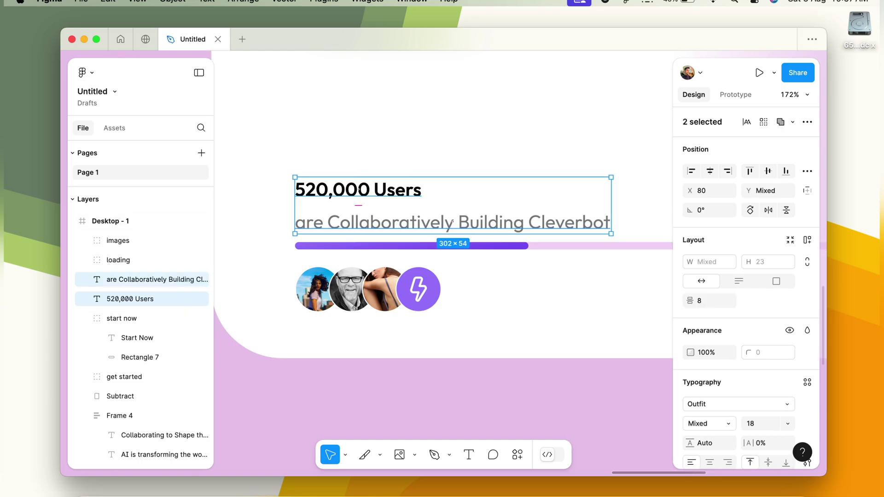
key("shift+a")
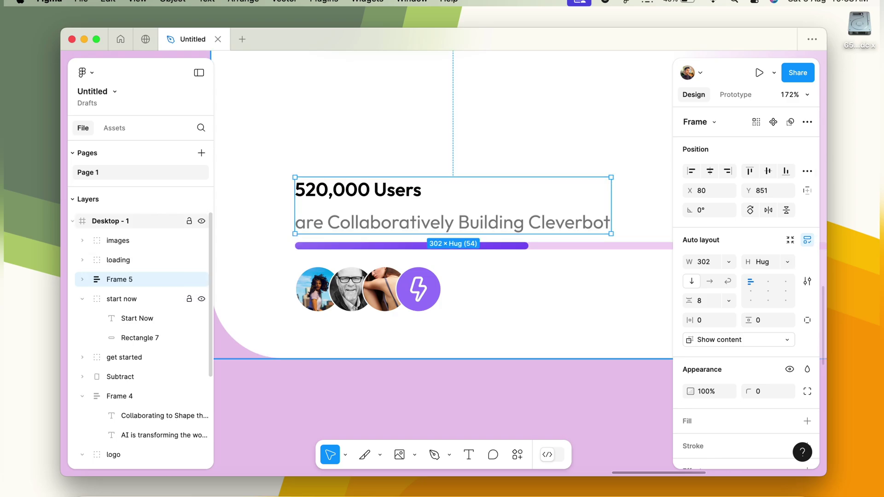
left_click(138, 259, "shift")
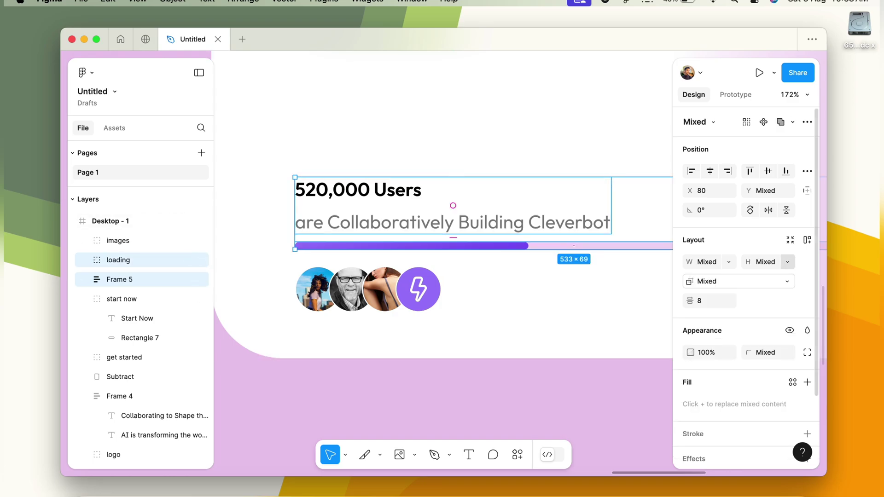
key("shift+a")
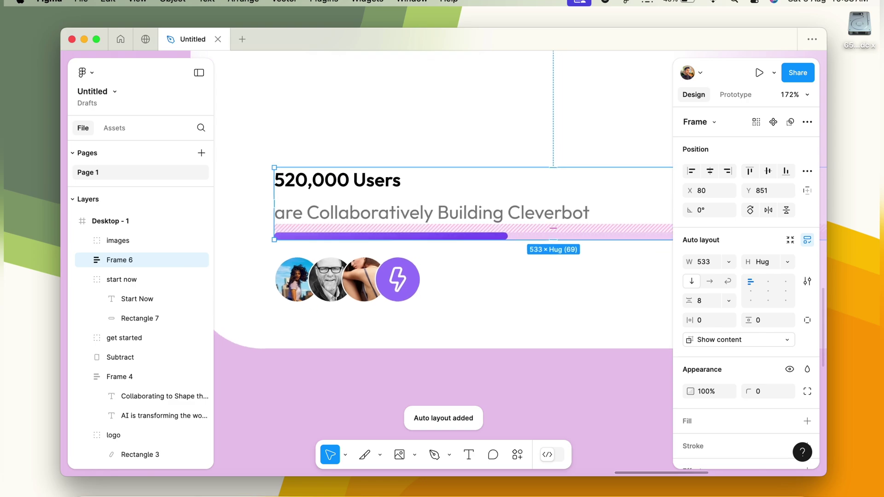
mouse_move(565, 223)
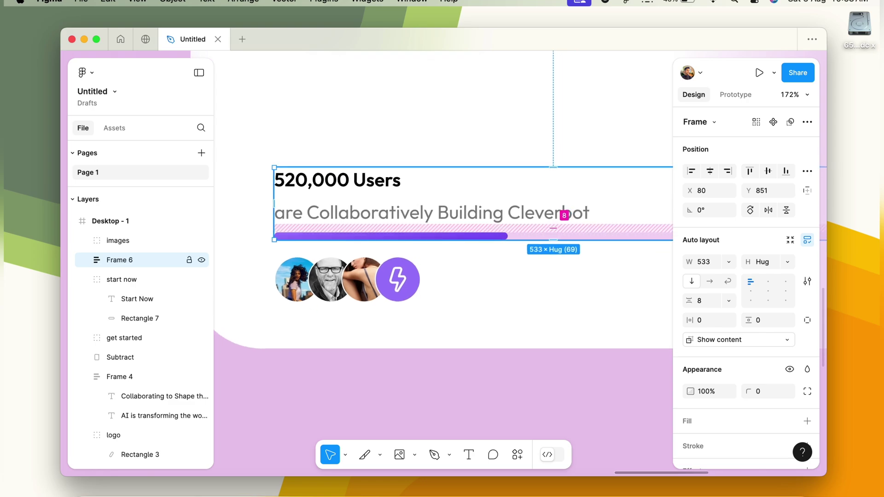
left_click(348, 280, "shift")
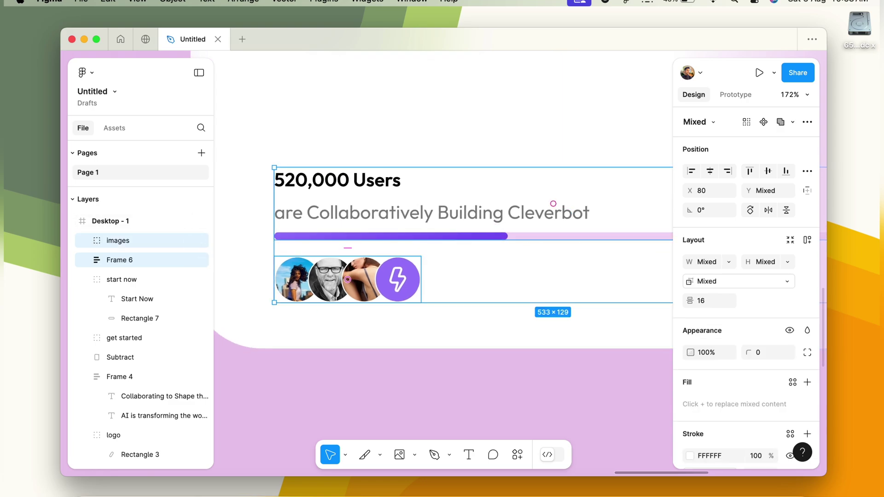
key("shift+a")
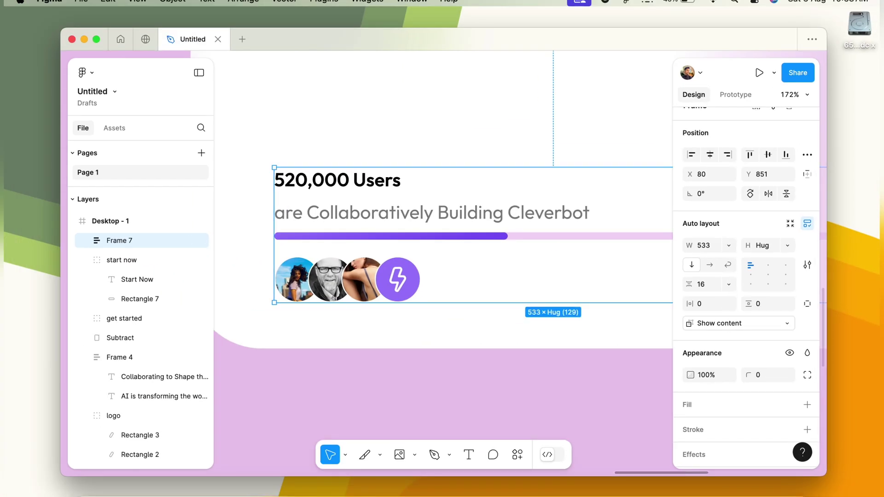
key("Escape")
scroll(442, 230, "down", 5)
Shorten the loading bar track and lengthen its purple fill to 200 wide
left_click(461, 276)
scroll(460, 276, "down", 5)
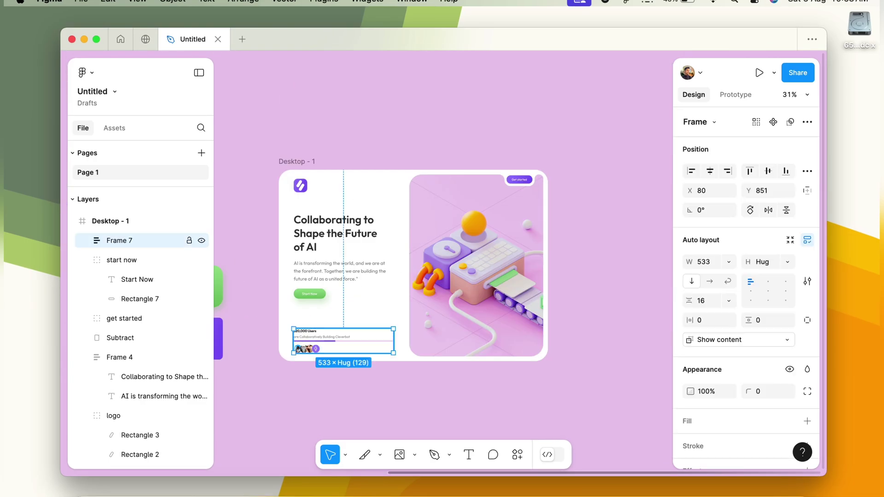
scroll(346, 314, "up", 4)
double_click(394, 318)
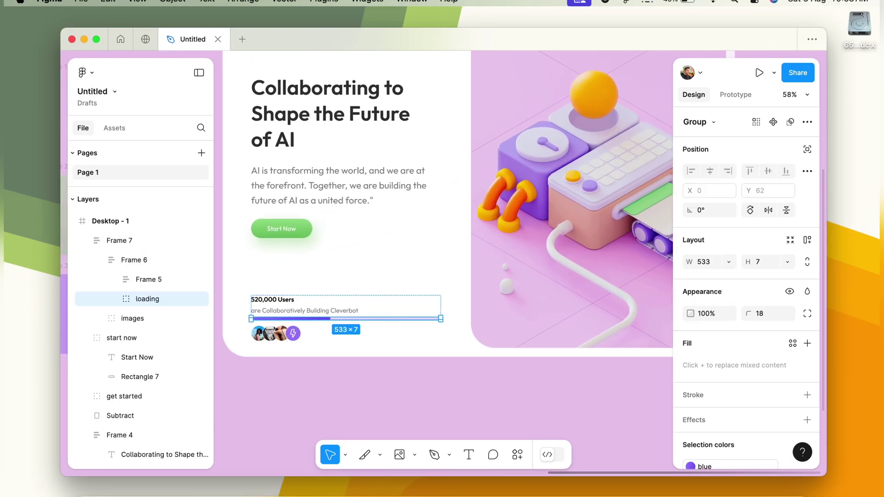
scroll(394, 319, "up", 3)
left_click_drag(471, 320, 427, 320)
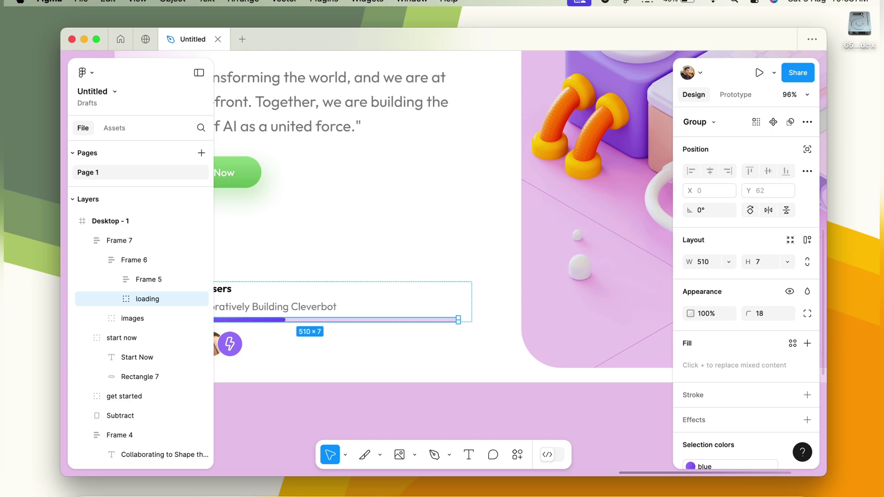
scroll(410, 319, "left", 5)
scroll(410, 320, "down", 2)
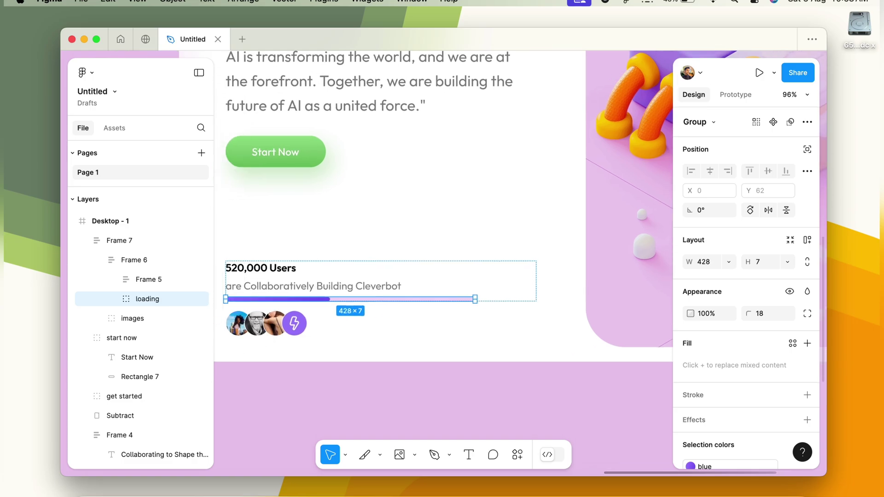
left_click(323, 289)
left_click_drag(366, 289, 378, 289)
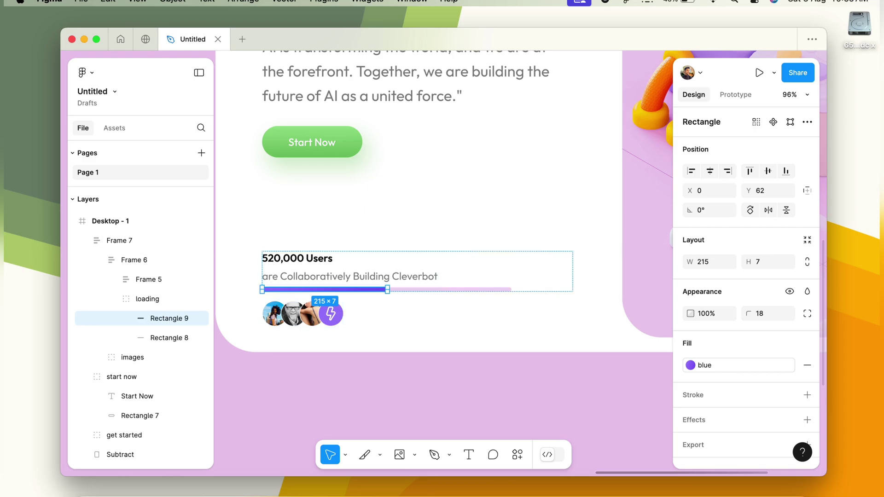
Narrow the users block to 428 wide
left_click(417, 309)
left_click_drag(573, 289, 516, 289)
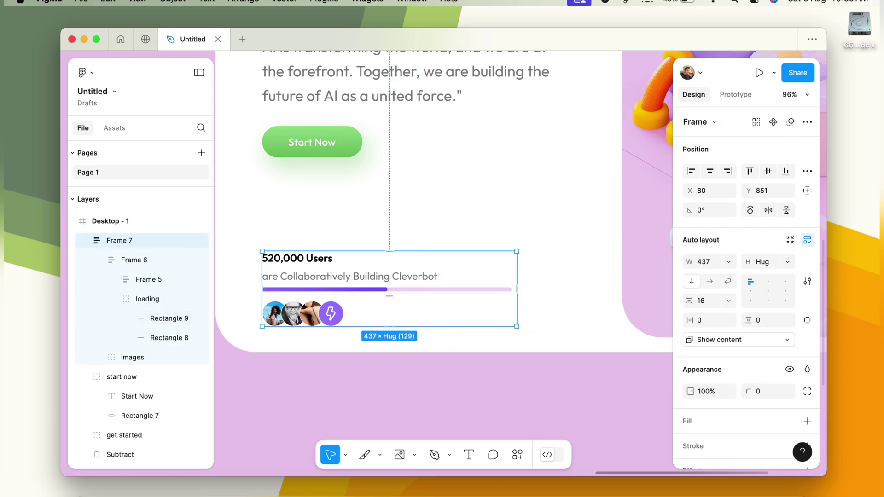
left_click_drag(517, 289, 511, 290)
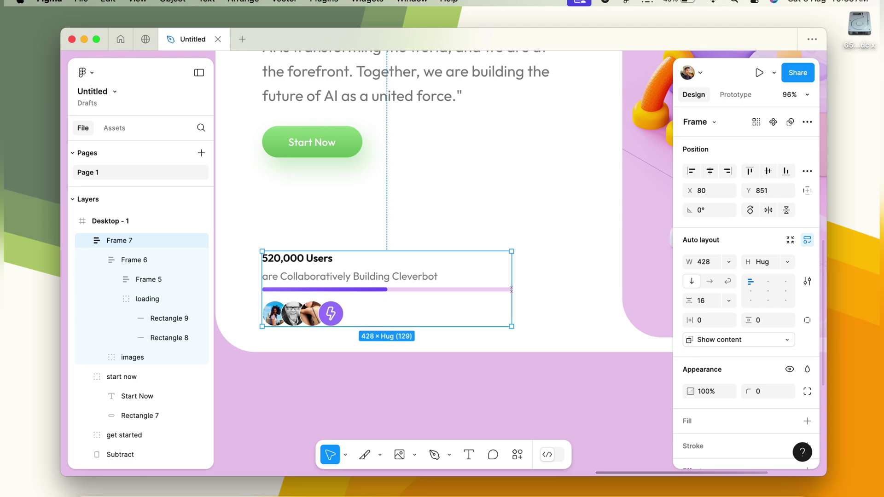
key("Escape")
scroll(458, 353, "down", 5, "ctrl")
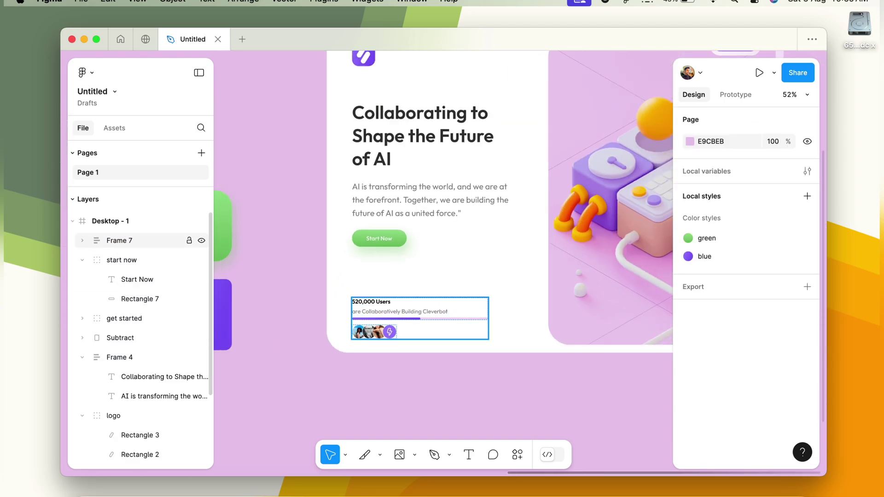
scroll(424, 392, "down", 3, "ctrl")
scroll(423, 276, "right", 2)
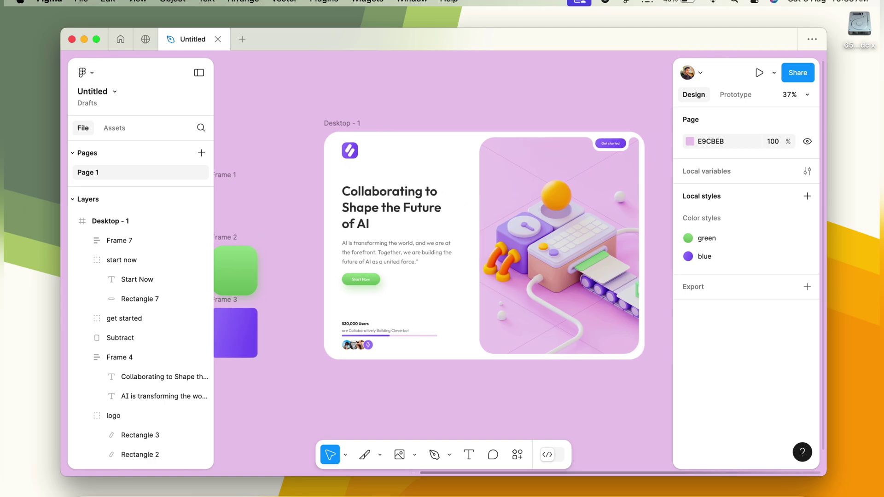
Nudge the user stats block up 2 px and fit the Desktop - 1 frame in view
left_click(138, 240)
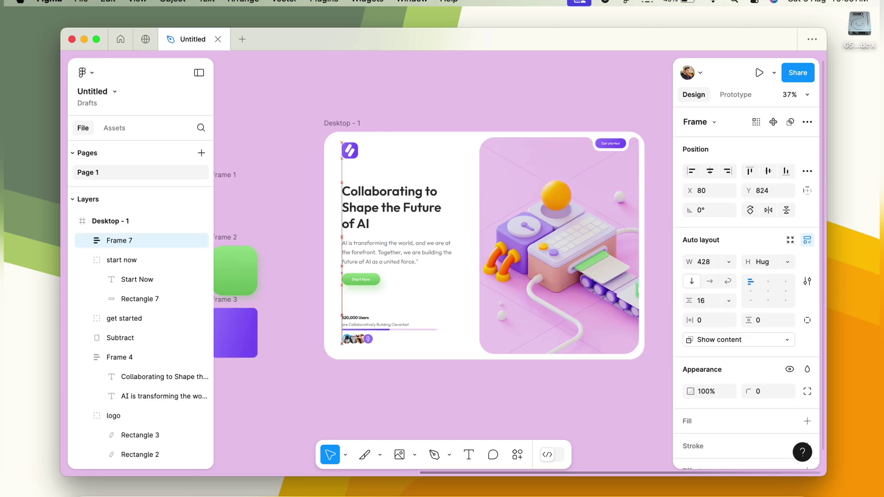
scroll(360, 279, "up", 5)
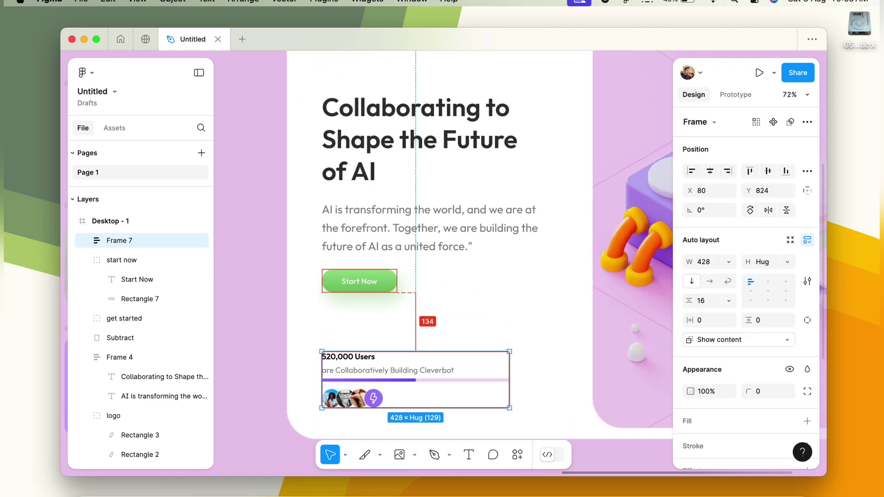
key("Up")
key("Up")
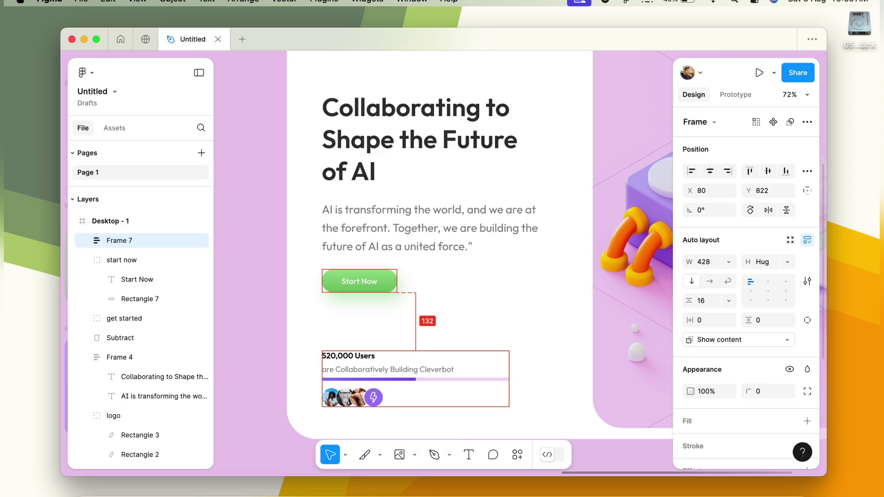
scroll(414, 276, "down", 3)
key("Escape")
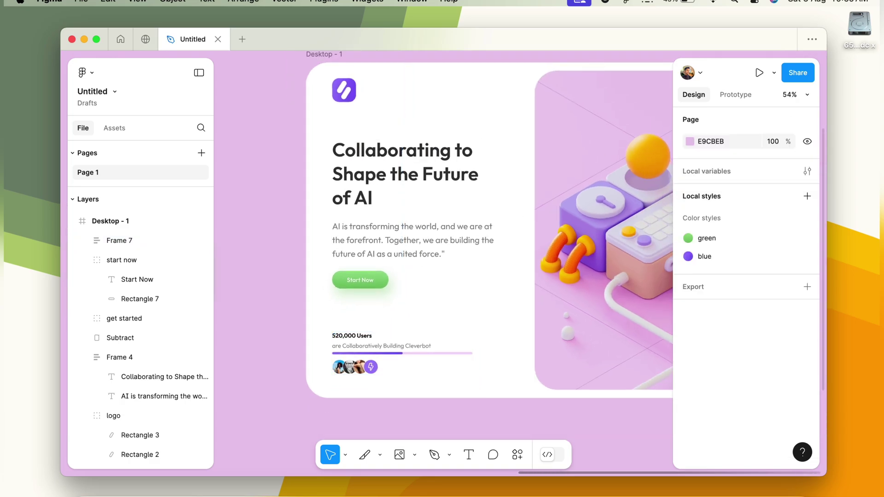
scroll(460, 254, "right", 2)
scroll(442, 258, "down", 3)
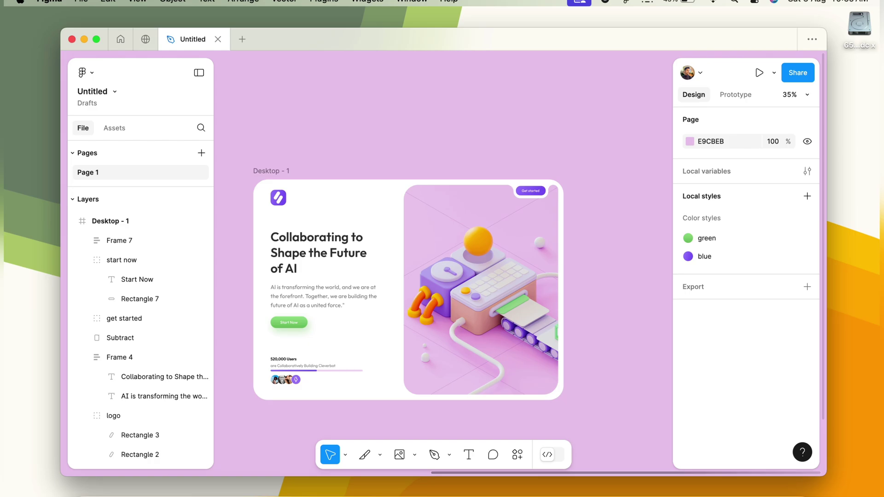
scroll(506, 230, "up", 5)
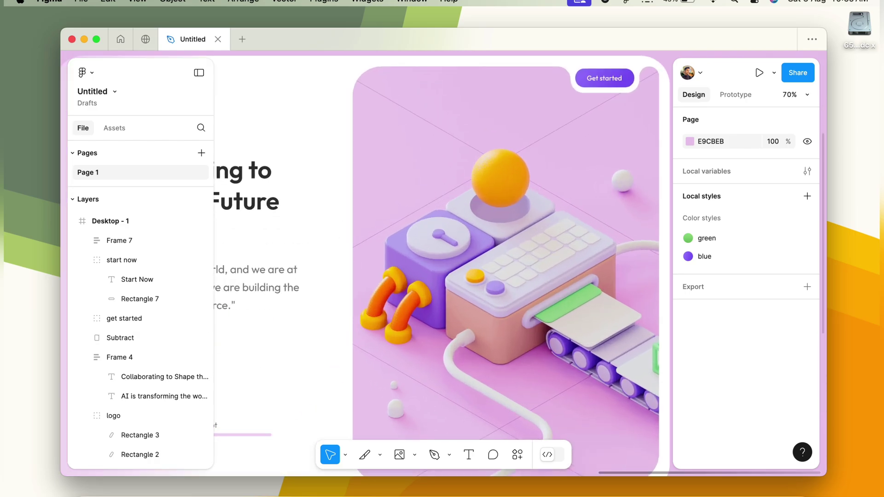
key("shift+1")
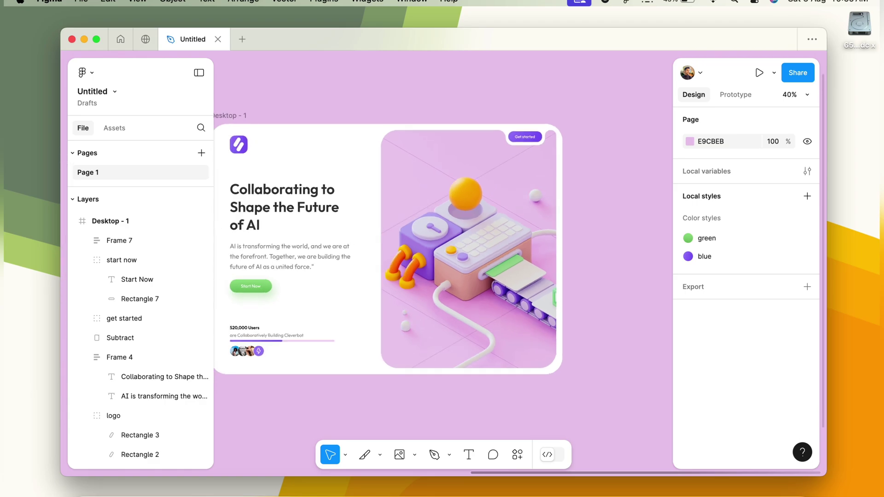
scroll(414, 249, "left", 2)
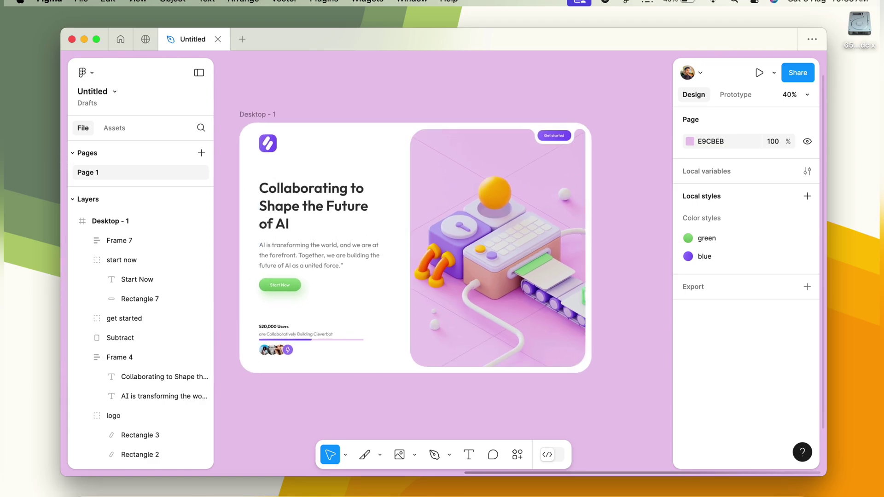
Draw a wide rectangle spanning the illustration's bottom edge
left_click(414, 455)
left_click(435, 339)
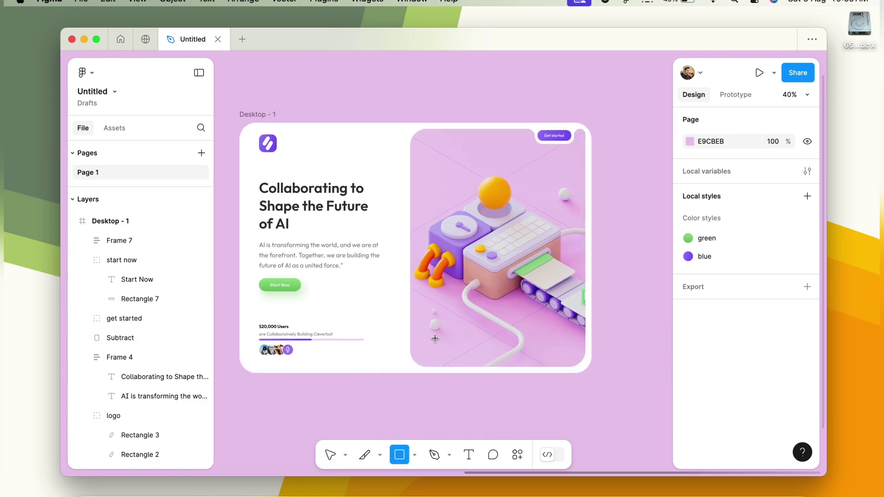
left_click_drag(432, 345, 571, 361)
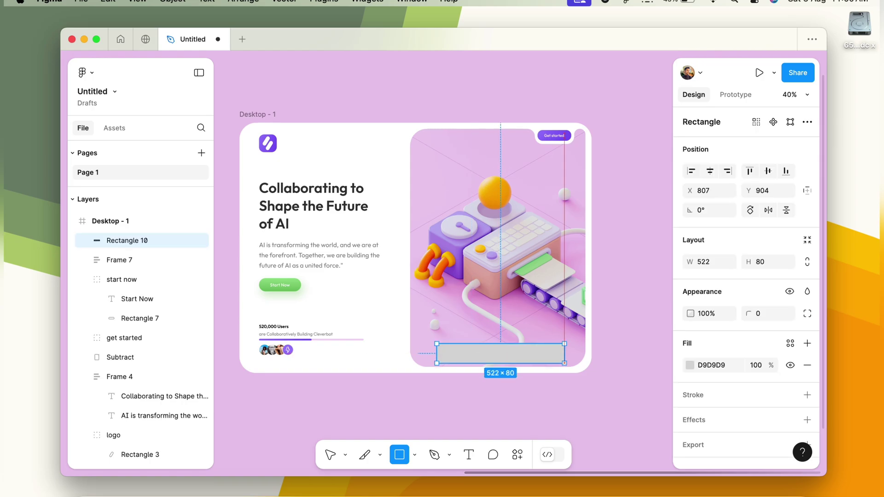
left_click_drag(502, 353, 499, 350)
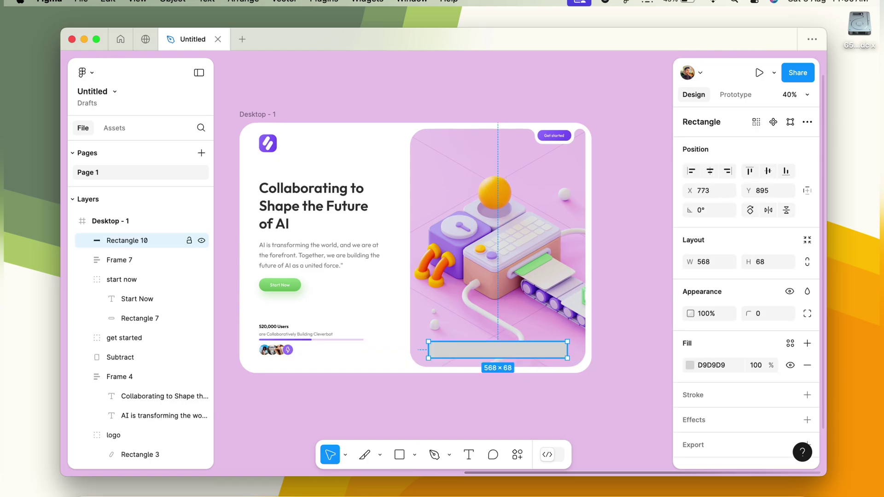
mouse_move(429, 350)
left_mouse_down()
mouse_move(420, 350)
mouse_move(436, 350)
left_mouse_up()
Fill the bar with white FFFFFF and add a Background blur effect
scroll(488, 350, "up", 3)
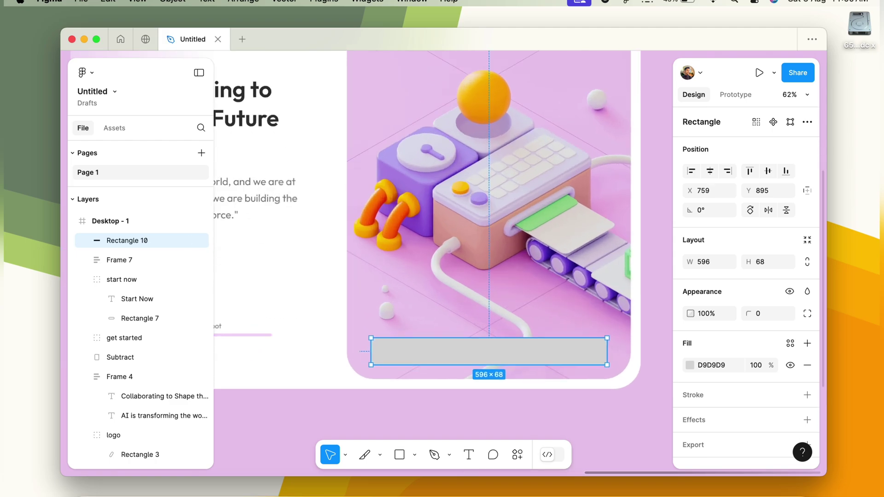
scroll(488, 350, "up", 2)
left_click(689, 366)
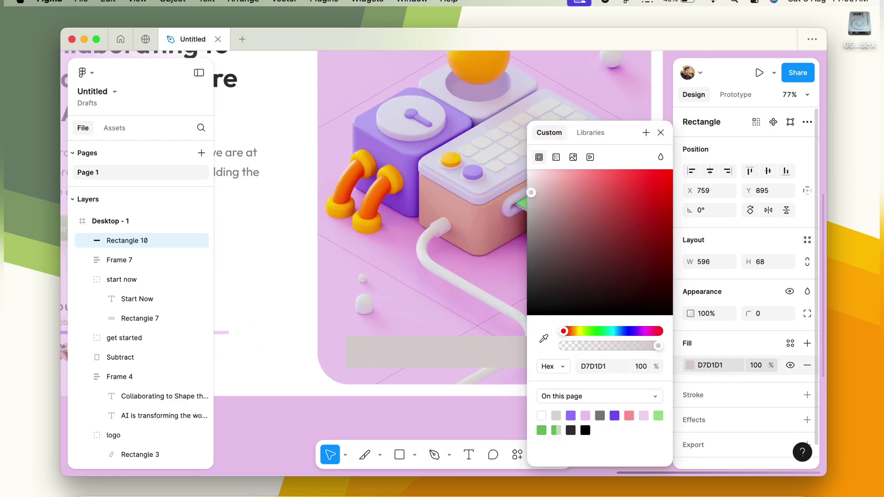
type("FFFFFF")
key("Return")
key("Escape")
left_click(808, 401)
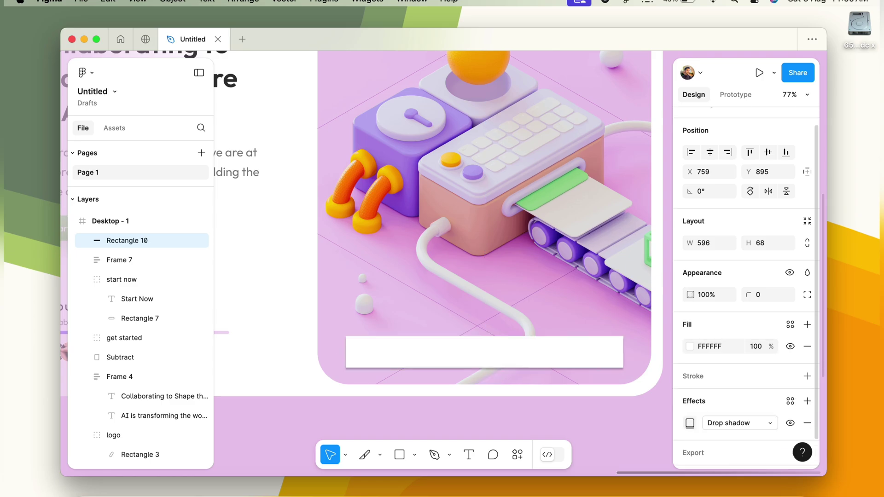
left_click(734, 424)
left_click(740, 451)
left_click(690, 423)
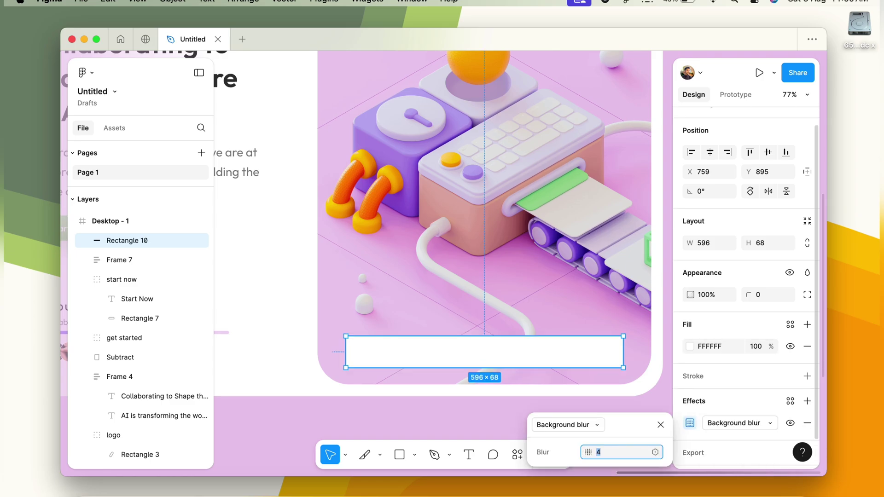
left_click(716, 400)
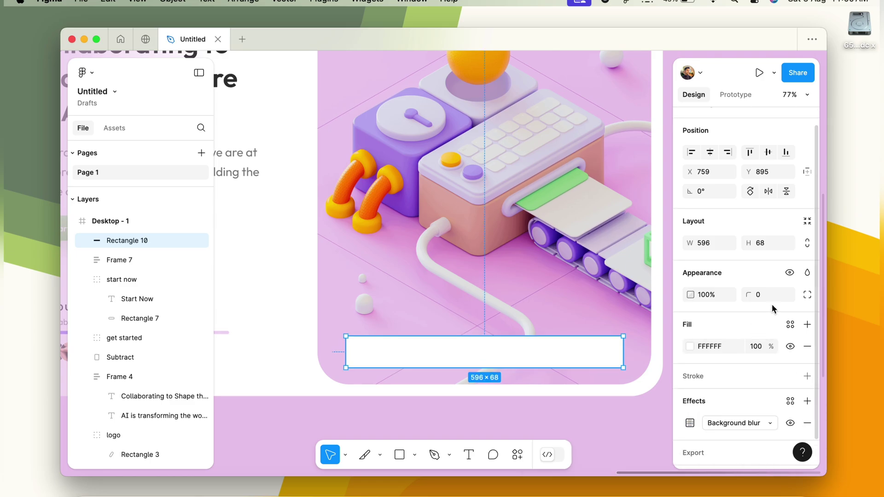
Lower the bar's fill opacity to 73% and round its corners to 12
left_click_drag(756, 349, 757, 351)
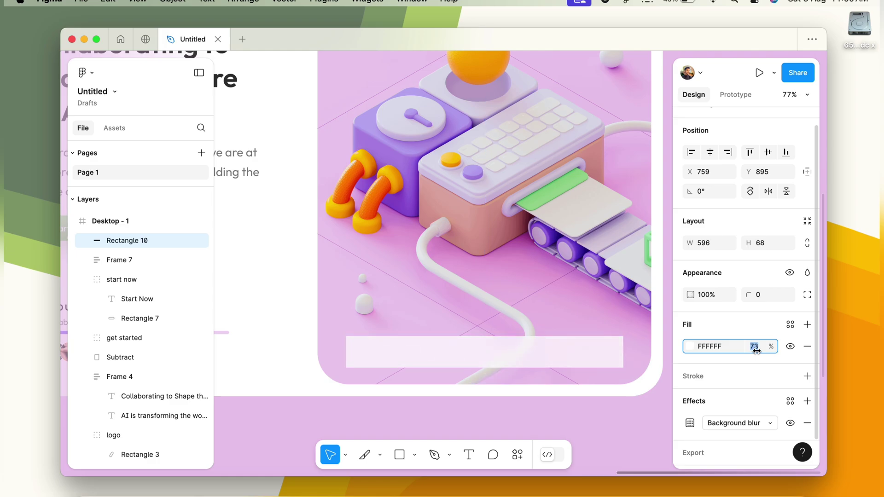
left_click_drag(776, 296, 777, 294)
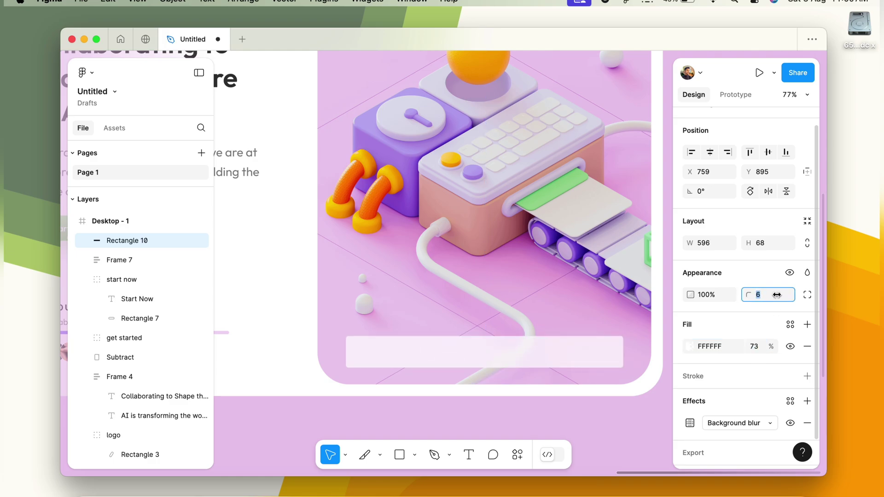
scroll(483, 355, "down", 5)
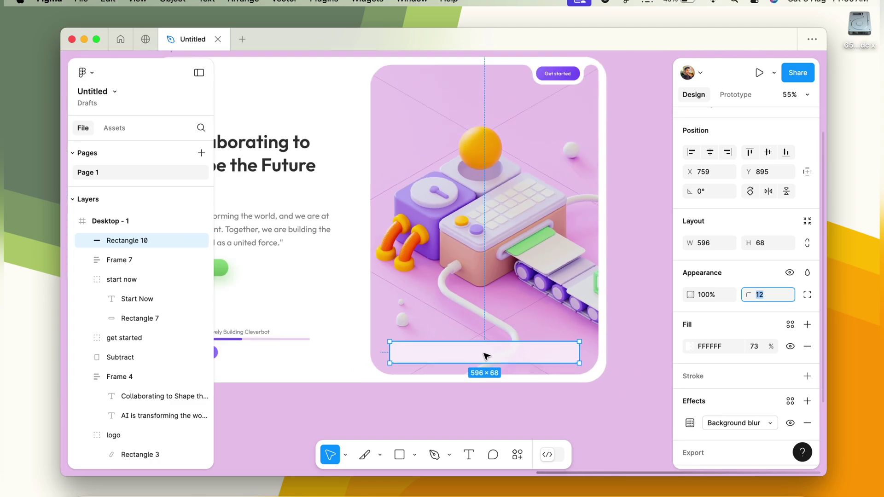
scroll(431, 418, "down", 2)
left_click(430, 419)
scroll(431, 419, "up", 2)
scroll(424, 336, "up", 5)
scroll(424, 337, "up", 5)
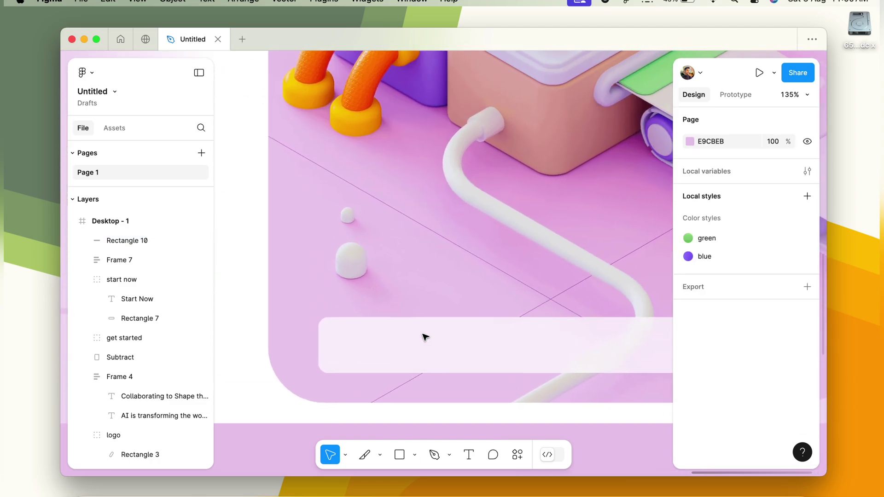
scroll(373, 359, "down", 2)
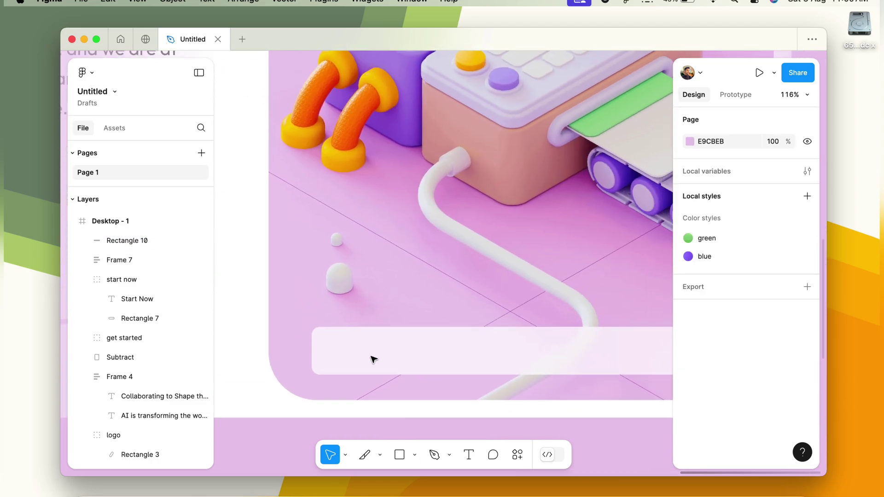
Add 'AI is generating...' text on the bar in Medium weight, nudged slightly right
key("t")
left_click_drag(354, 341, 482, 359)
type("AI is generating...")
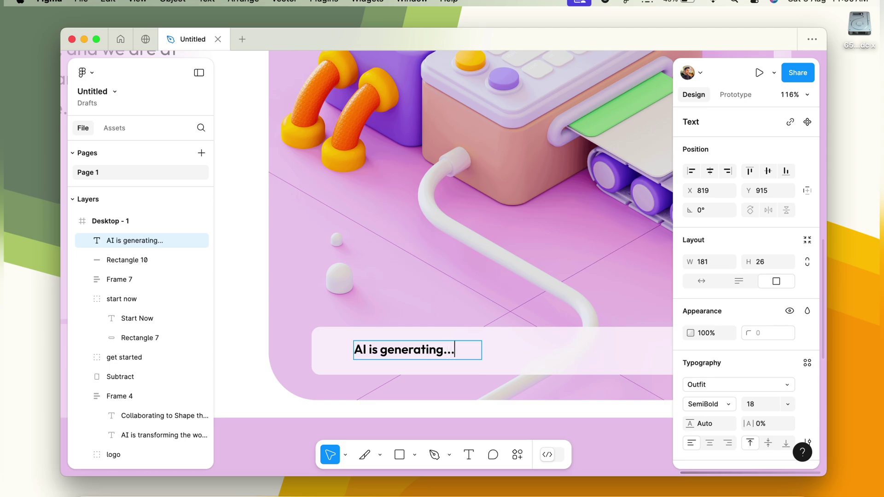
key("super+a")
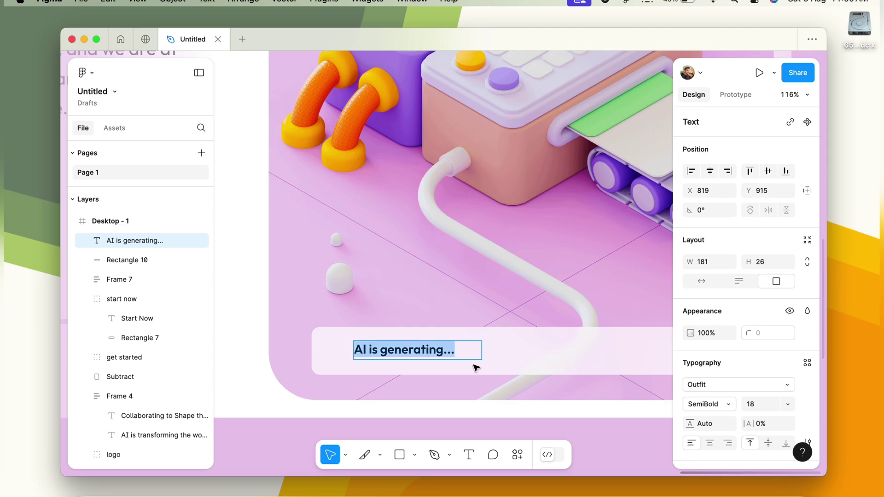
left_click(704, 404)
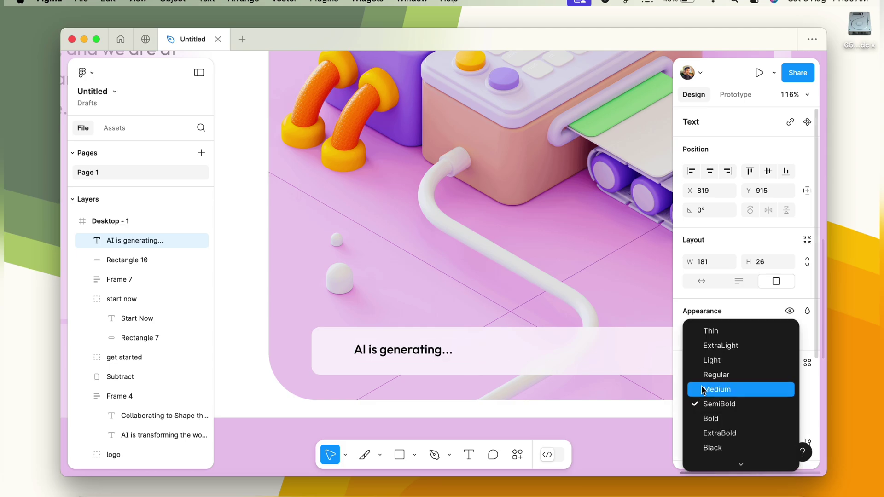
left_click(703, 390)
key("Escape")
mouse_move(449, 353)
left_mouse_down()
mouse_move(479, 351)
mouse_move(435, 354)
left_mouse_up()
scroll(435, 354, "down", 5)
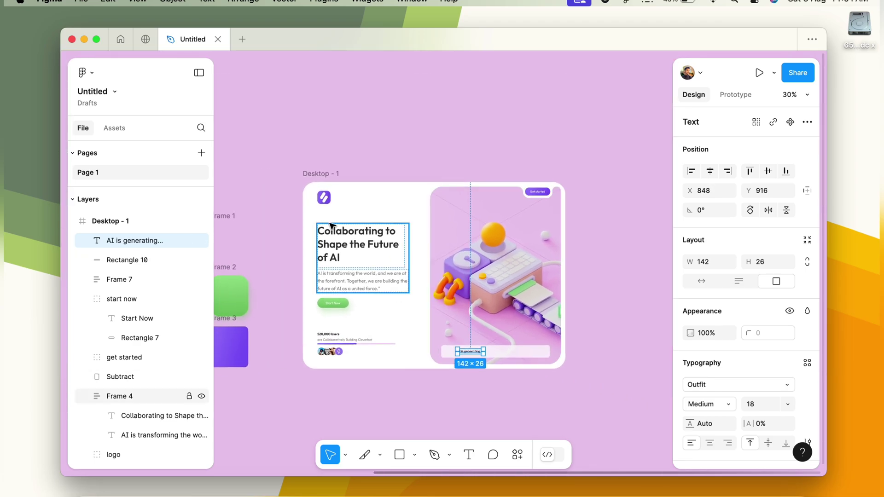
Bring the logo group above the frosted bar and move it onto the bar
key("Escape")
left_click(326, 201)
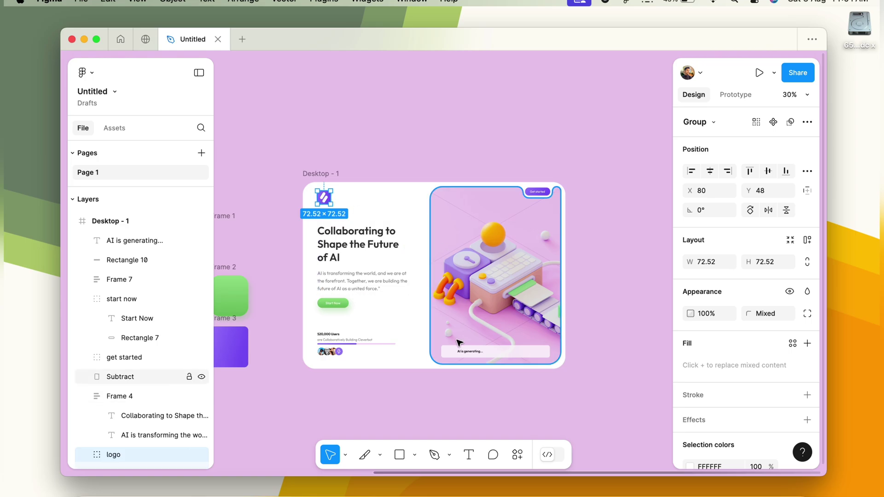
left_click(449, 353)
key("super+z")
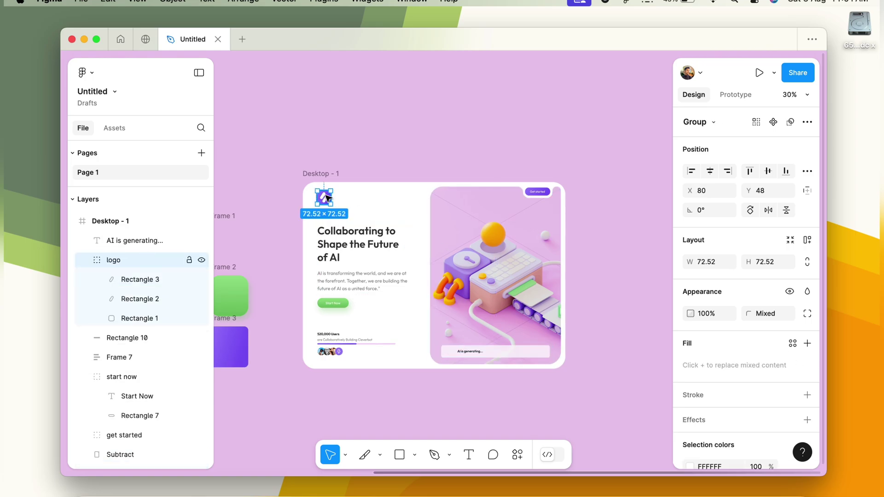
mouse_move(326, 198)
left_mouse_down()
mouse_move(454, 353)
mouse_move(442, 365)
left_mouse_up()
scroll(454, 352, "up", 3)
scroll(454, 352, "up", 5)
scroll(440, 365, "up", 5)
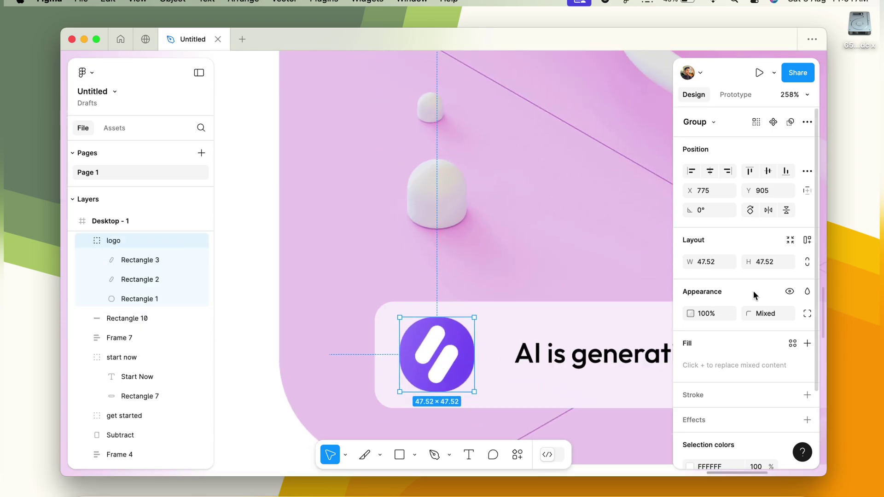
scroll(776, 349, "down", 2)
Scale the logo group down to about 36 px
left_click(768, 267)
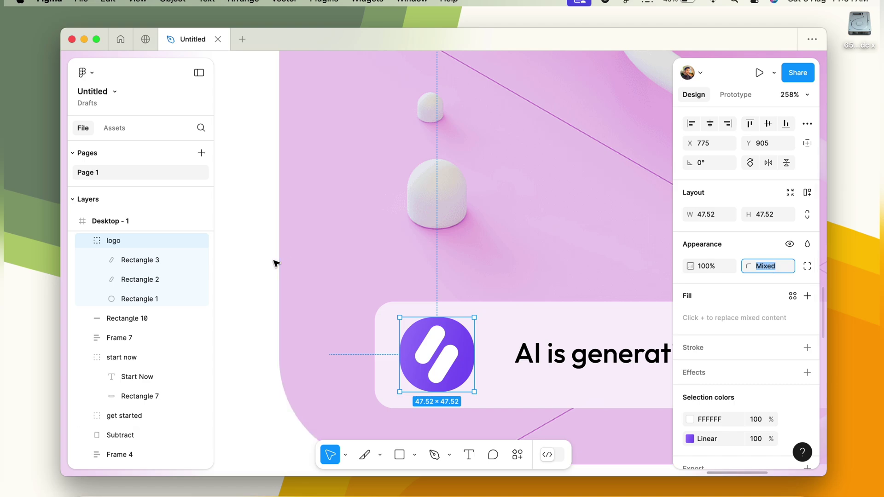
left_click(123, 302)
left_click(776, 294)
type("13")
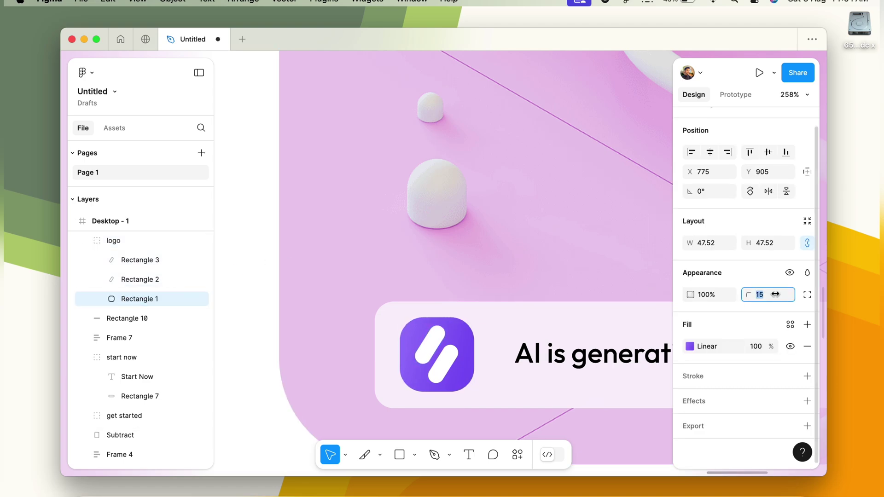
left_click(112, 240)
left_click_drag(474, 392, 434, 362)
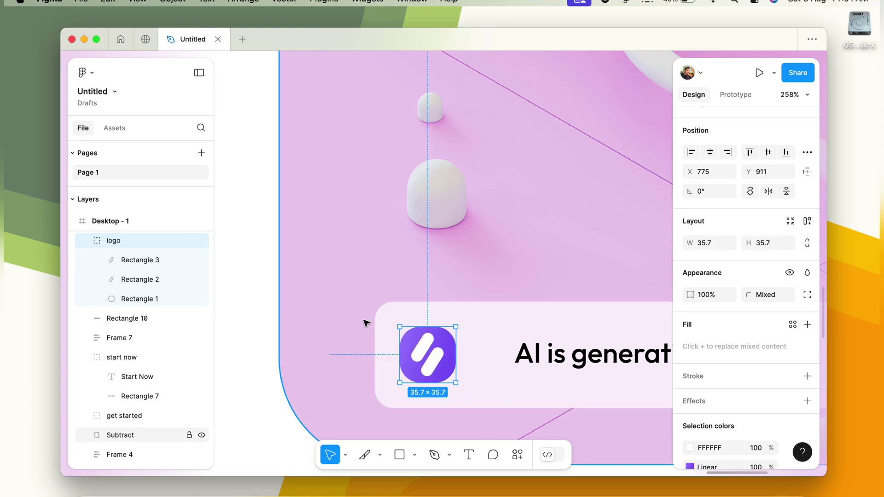
Set the logo's purple square corner radius to 8
left_click(138, 299)
left_click_drag(772, 295, 771, 292)
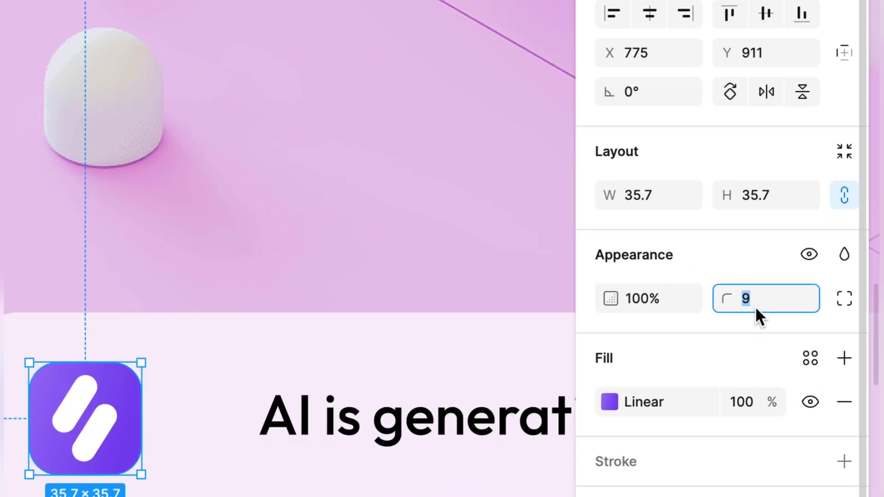
type("8")
key("Return")
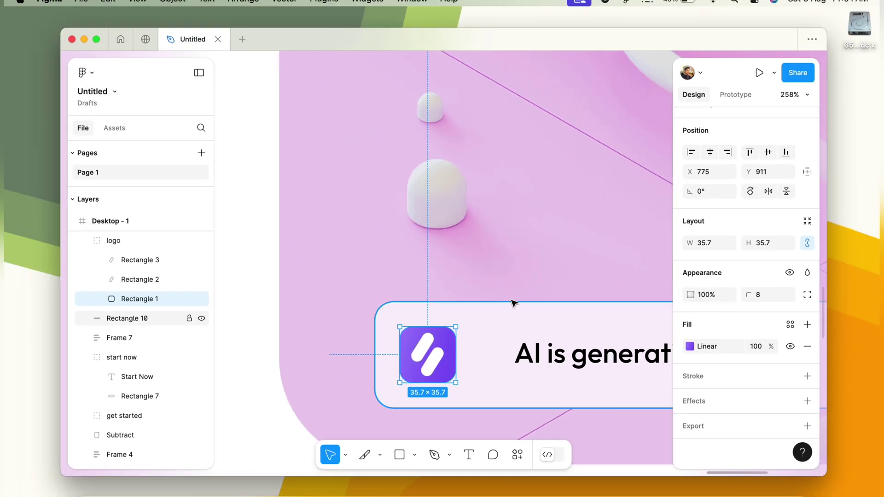
Rename the logo group to 'chat icons'
left_click(513, 302)
left_click(99, 243)
double_click(121, 241)
type("chat icons")
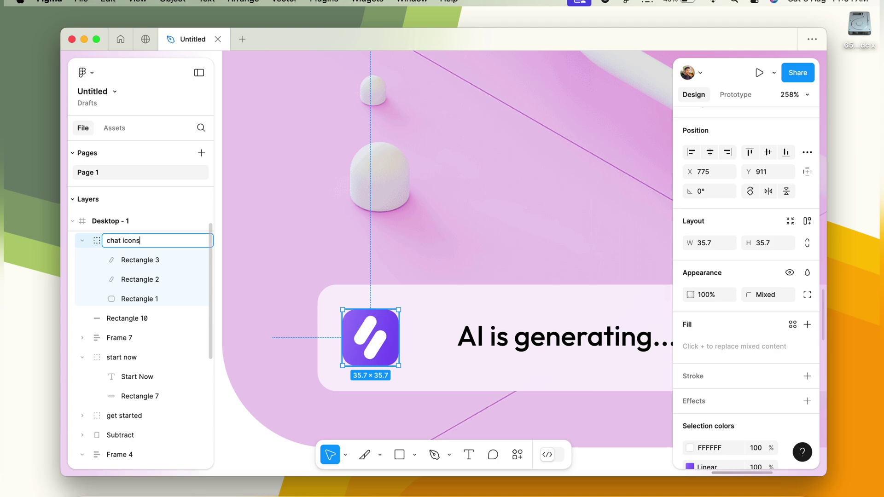
key("Return")
left_click(83, 241)
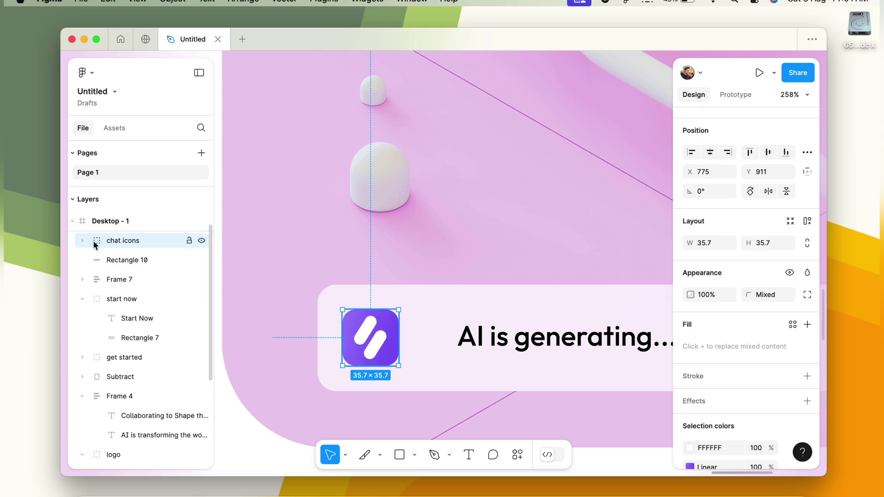
Put chat icons and the 'AI is generating...' text in an auto-layout row with 24 gap
scroll(122, 252, "up", 1)
left_click(120, 242, "shift")
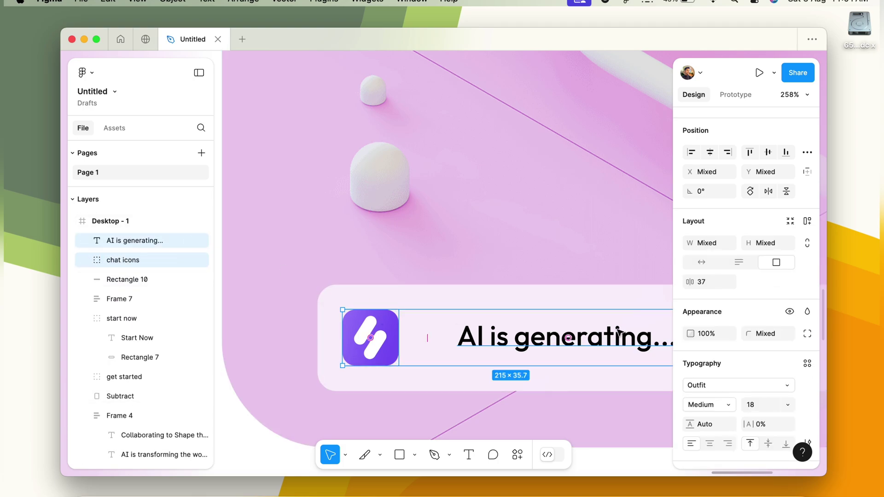
left_click(808, 221)
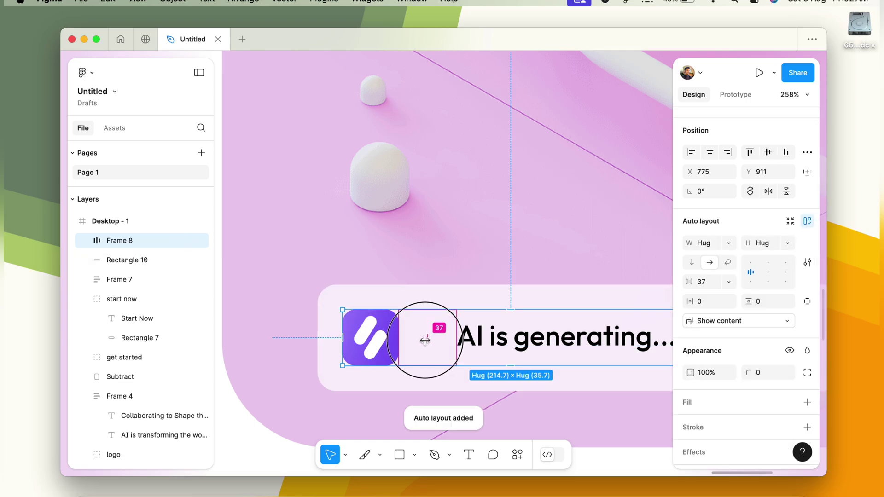
left_click_drag(425, 340, 417, 341)
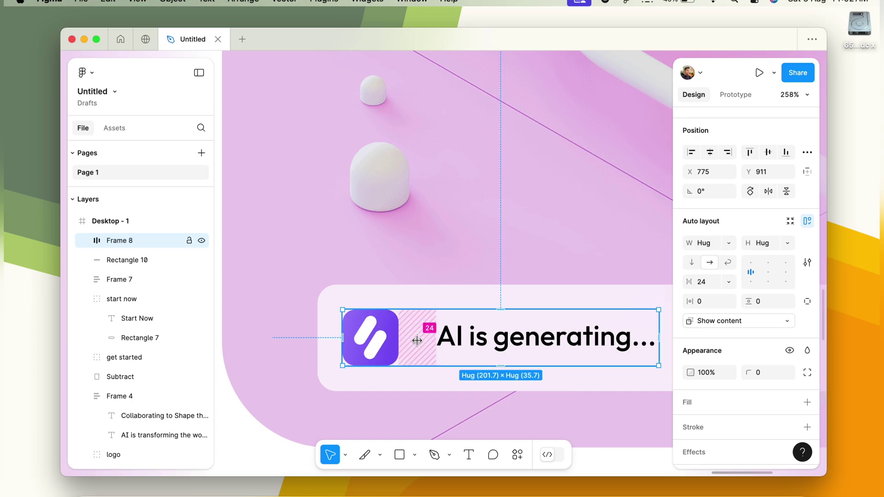
scroll(417, 341, "down", 5)
left_click(459, 392)
scroll(459, 395, "down", 5)
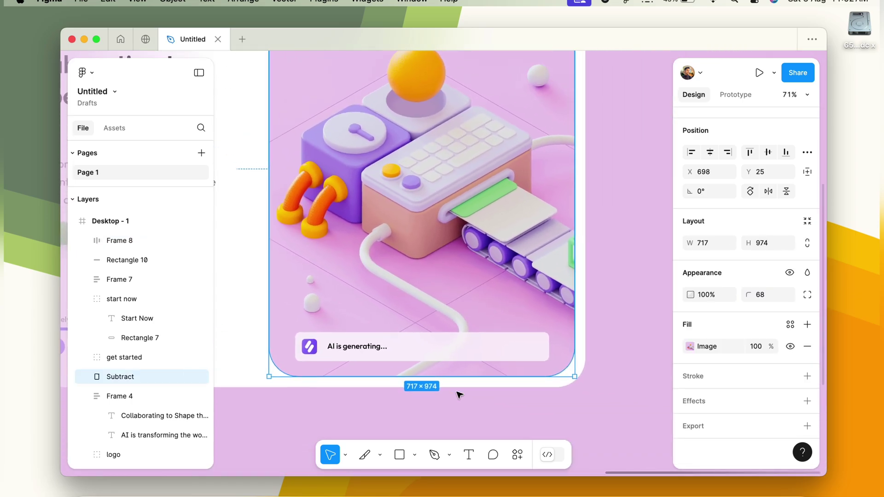
left_click(379, 421)
scroll(379, 420, "down", 5)
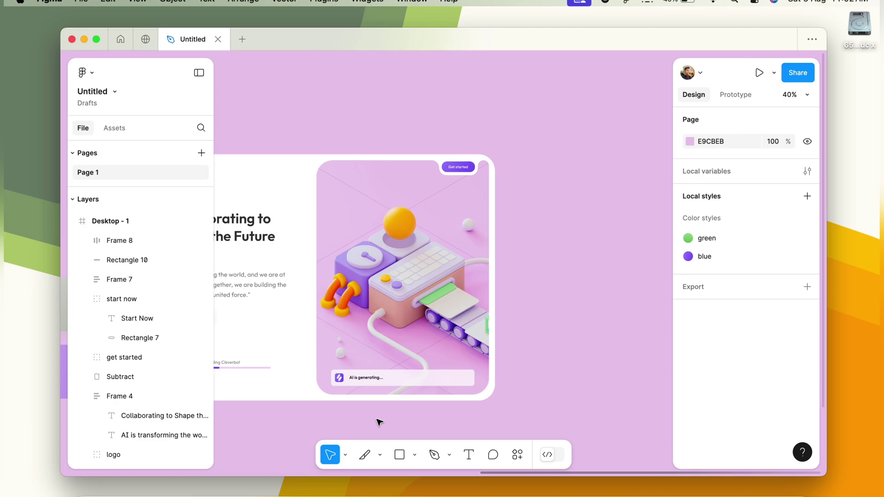
scroll(379, 422, "up", 3)
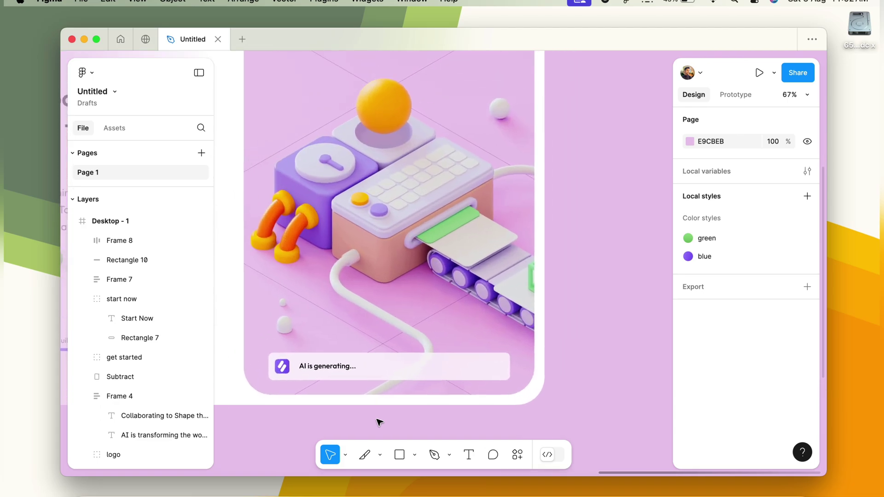
scroll(379, 421, "up", 4)
Draw a 133×49 rectangle at the bar's right end with corner radius 12
left_click(399, 455)
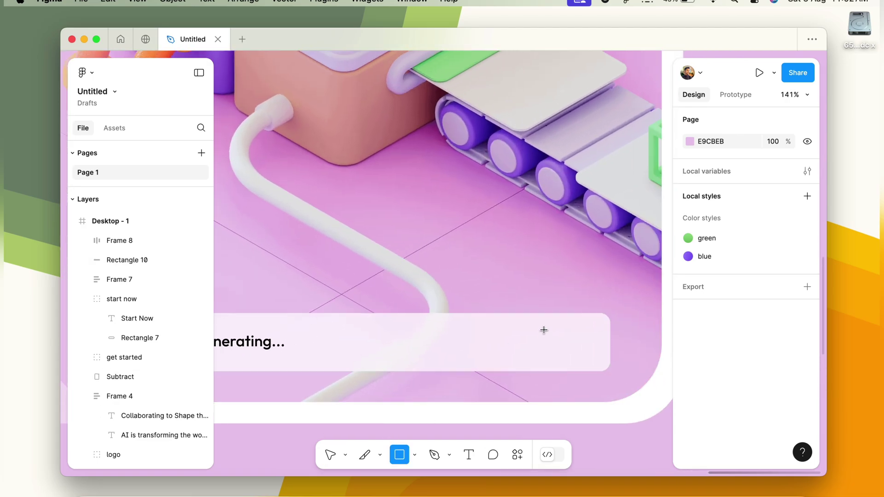
left_click_drag(481, 328, 567, 363)
left_click_drag(558, 358, 576, 352)
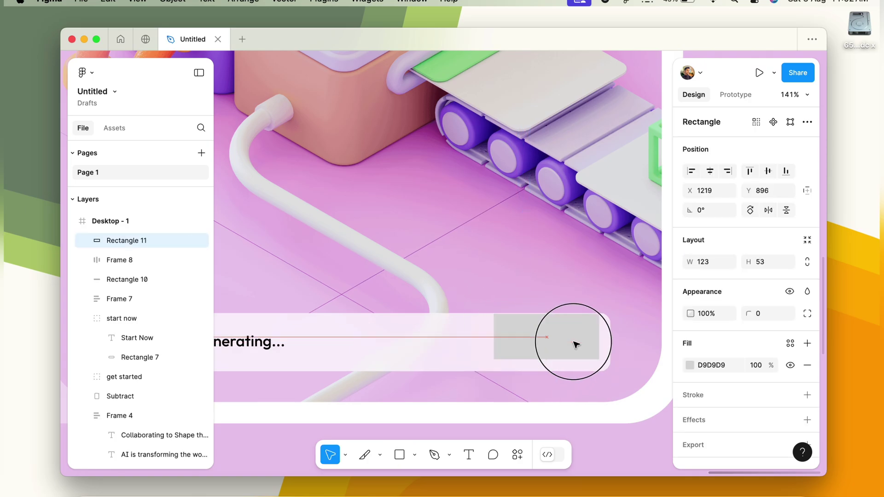
left_click_drag(490, 347, 486, 346)
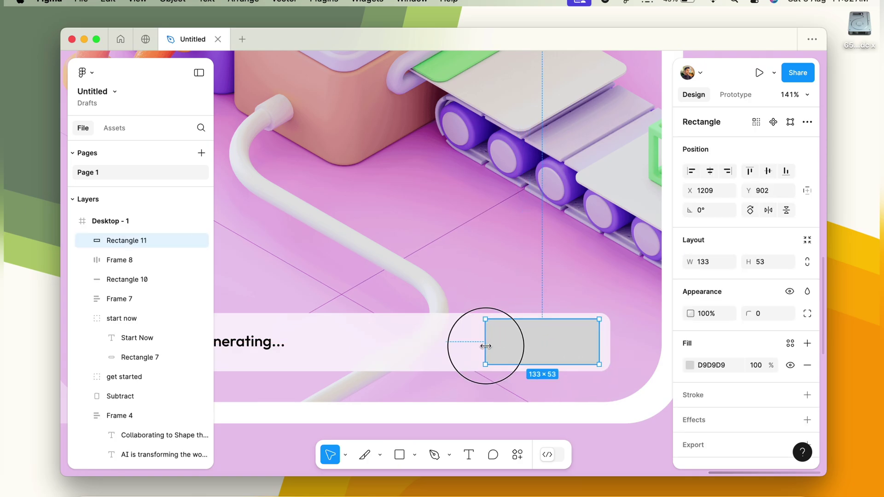
left_click_drag(543, 320, 544, 343)
left_click_drag(769, 318, 770, 318)
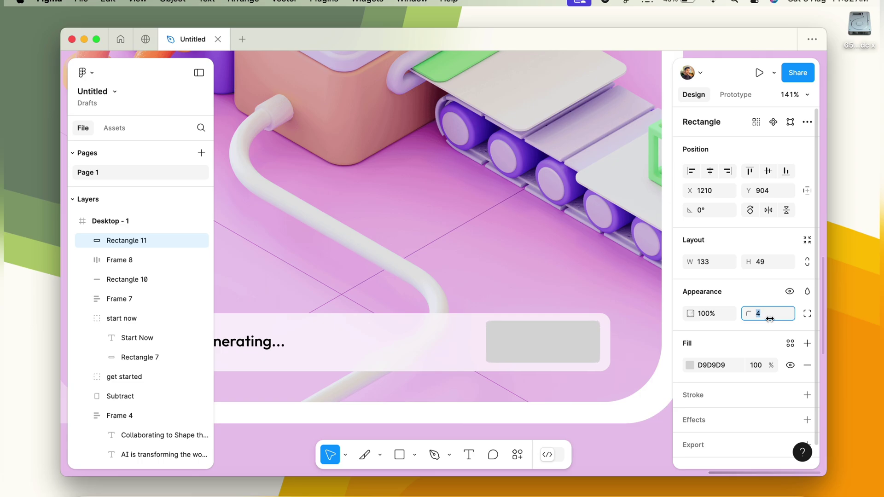
Paste the frosted bar's fill and blur onto the box and set fill opacity to 96%
left_click(441, 352)
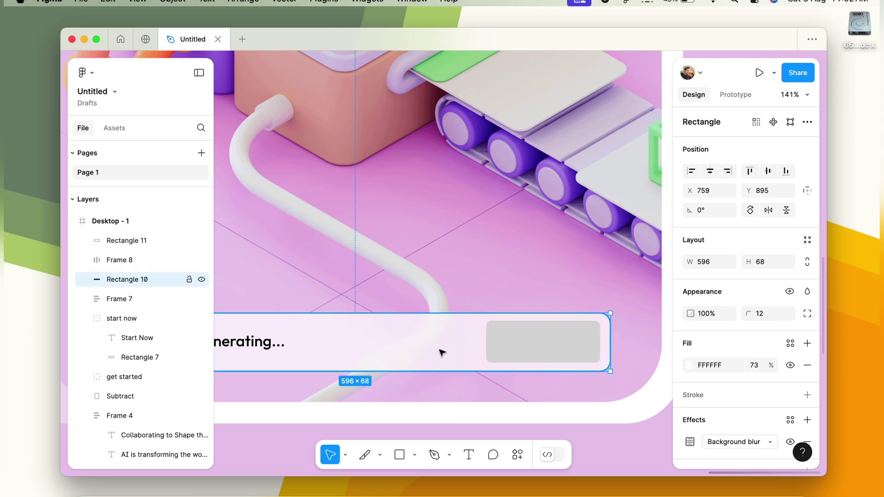
left_click(540, 340)
key("super+alt+v")
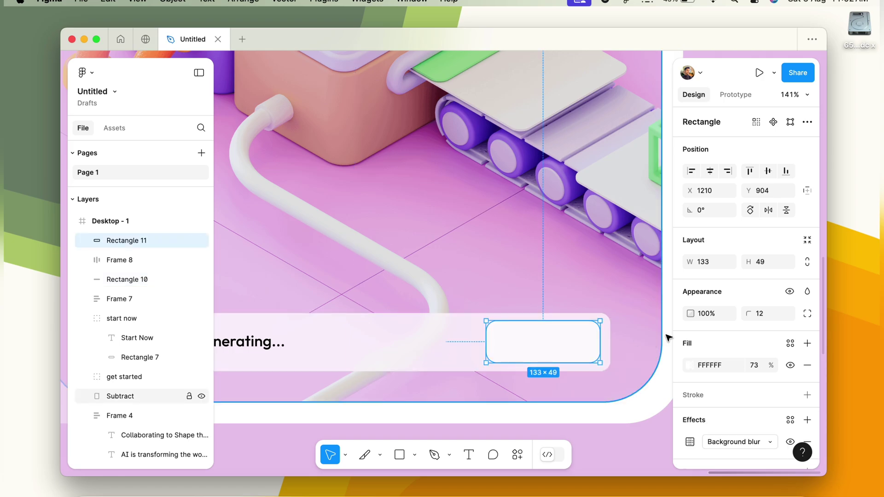
left_click_drag(753, 363, 759, 368)
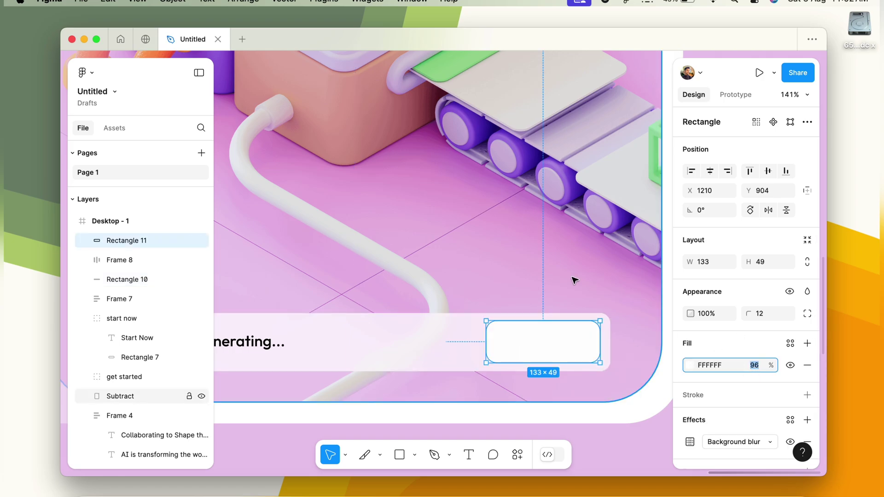
mouse_move(543, 341)
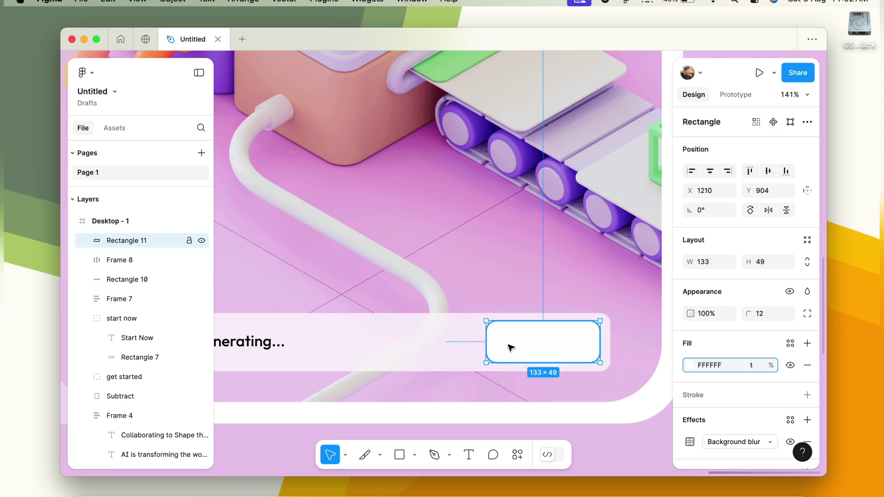
left_click(509, 346)
Add an auto-width 'Prompt' label at 16 px inside the white box
key("t")
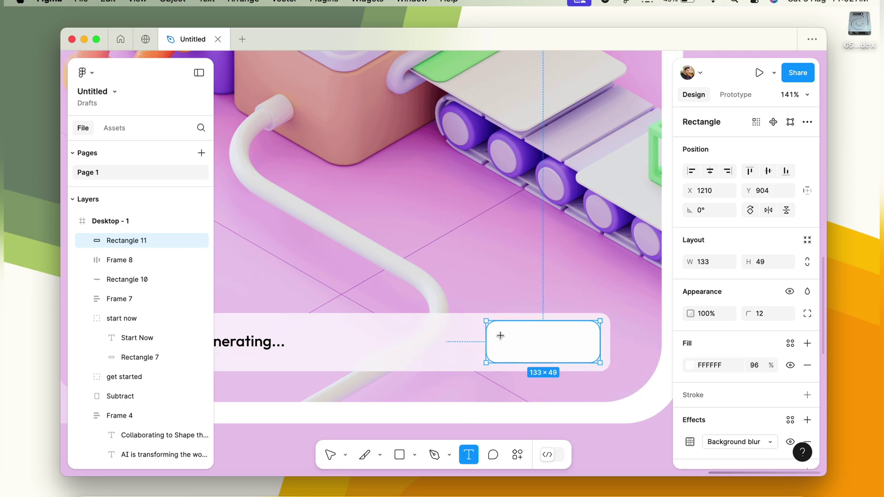
left_click_drag(502, 334, 565, 346)
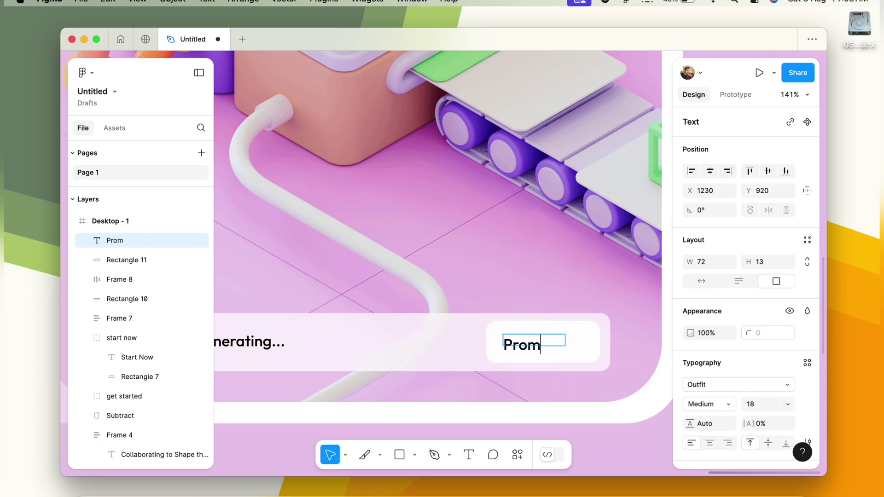
left_click(704, 282)
scroll(736, 366, "down", 2)
left_click(774, 348)
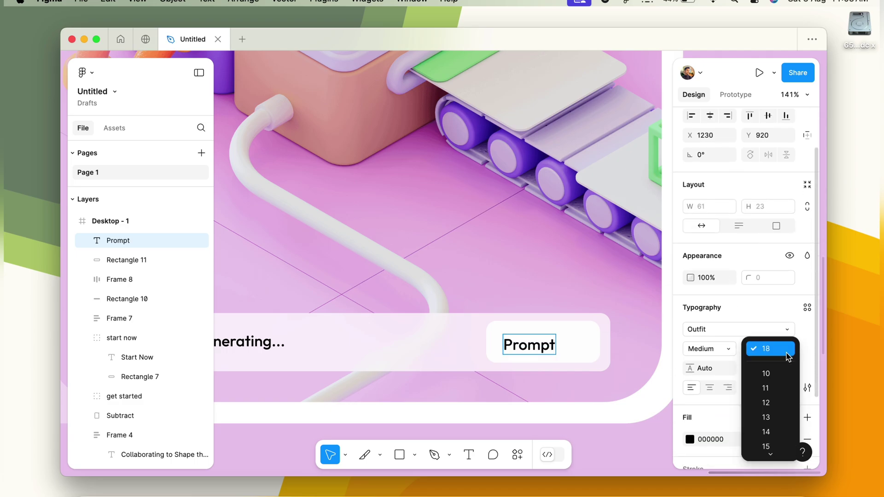
key("Escape")
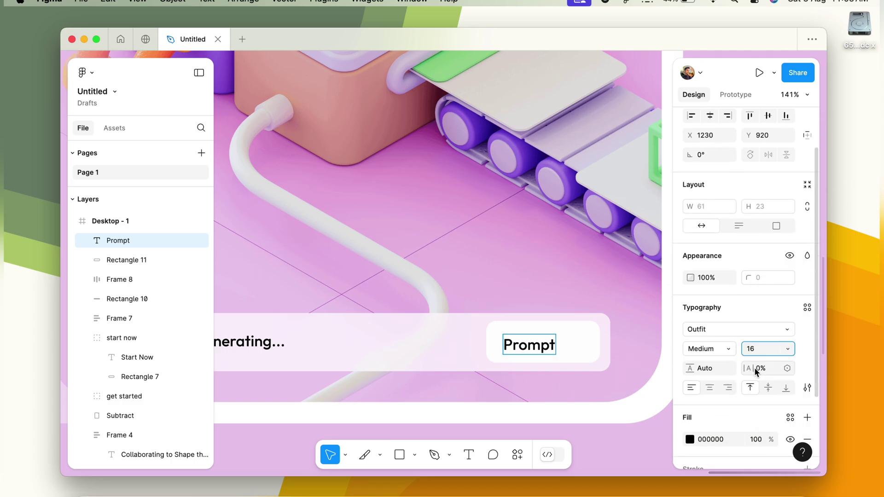
key("Escape")
left_click(778, 350)
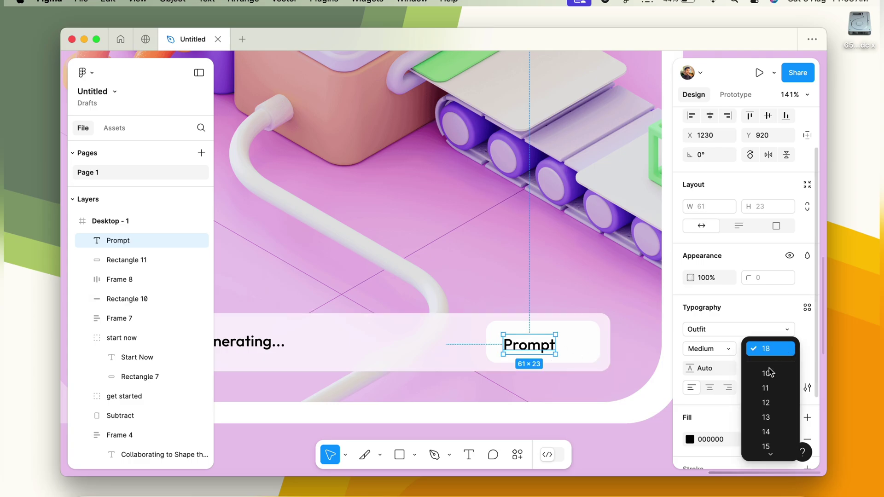
left_click(775, 419)
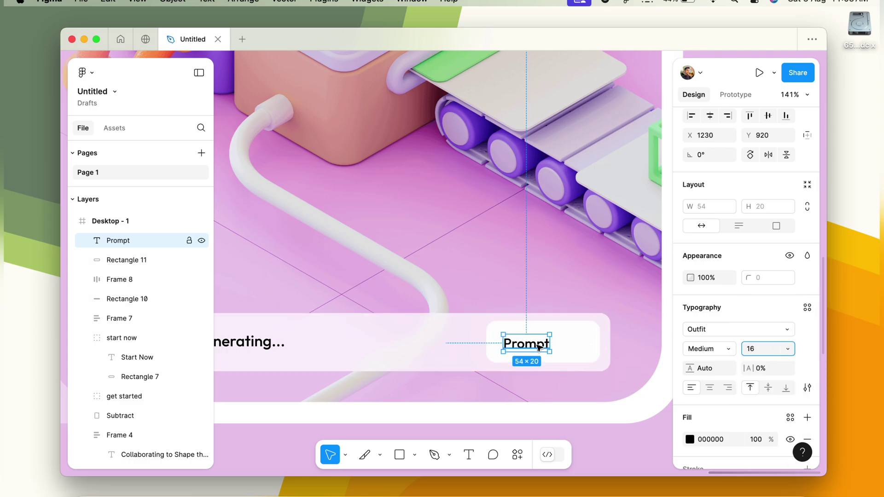
left_click_drag(538, 347, 537, 346)
scroll(538, 347, "up", 3)
scroll(538, 347, "up", 5)
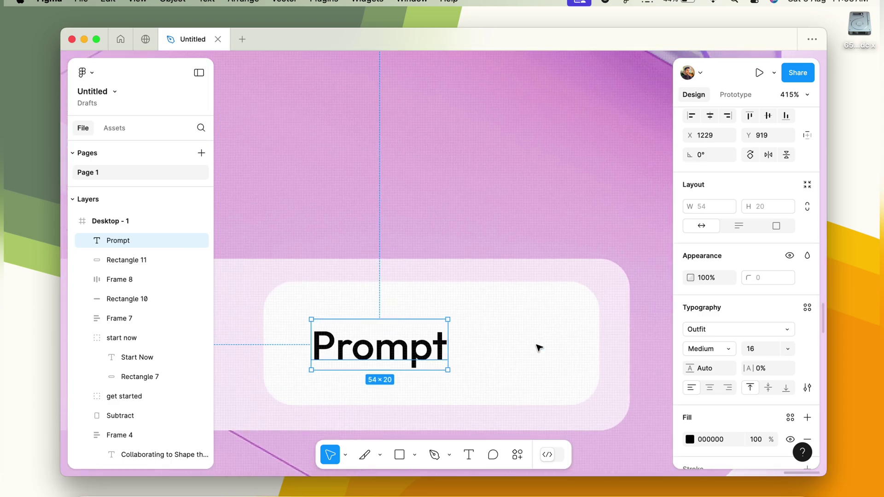
left_click(413, 455)
Draw a 20×20 circle right of Prompt filled dark grey 252525
left_click(435, 379)
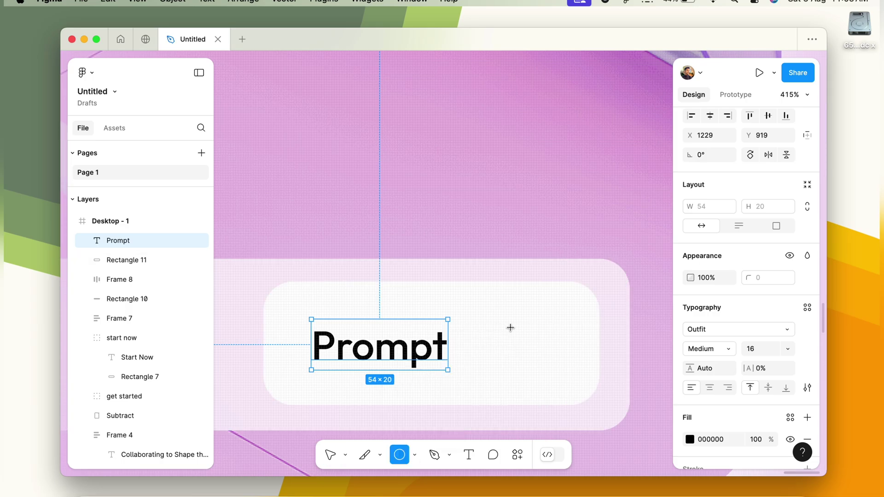
mouse_move(507, 327)
left_mouse_down()
mouse_move(552, 361)
mouse_move(534, 350)
mouse_move(544, 350)
left_mouse_up()
left_click(690, 347)
left_click(571, 287)
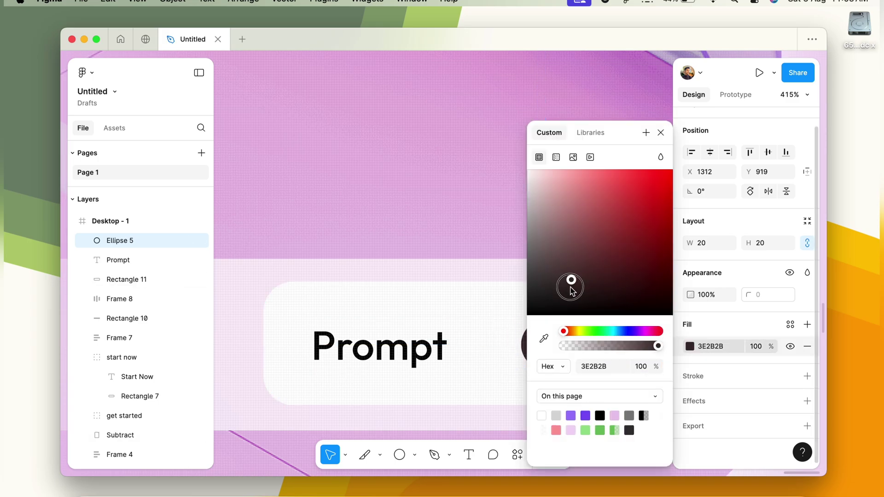
key("Escape")
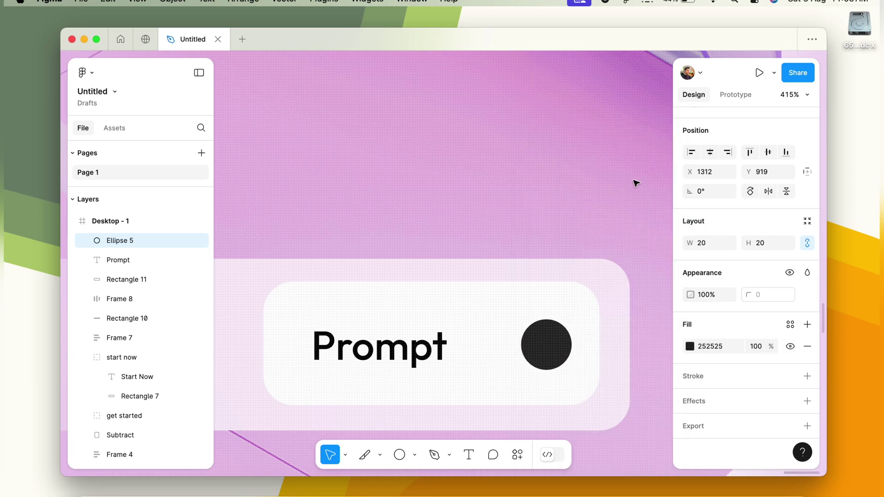
scroll(553, 351, "up", 5)
scroll(548, 341, "up", 5)
scroll(547, 334, "down", 3)
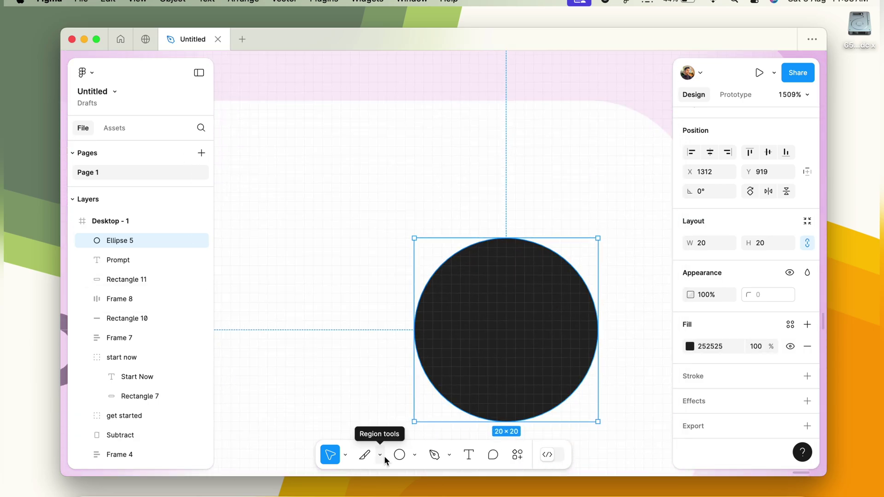
left_click(518, 455)
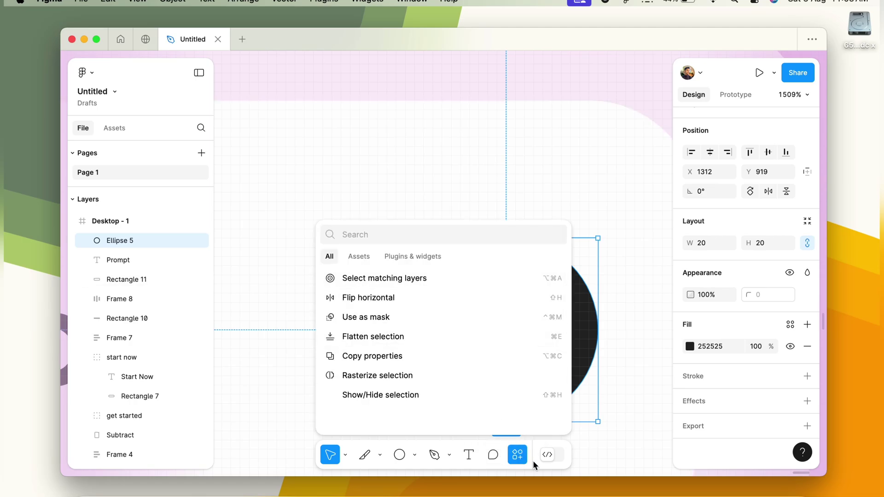
Import the angle-left.svg chevron icon onto the canvas
left_click(527, 458)
key("super+shift+k")
left_click(616, 262)
double_click(616, 263)
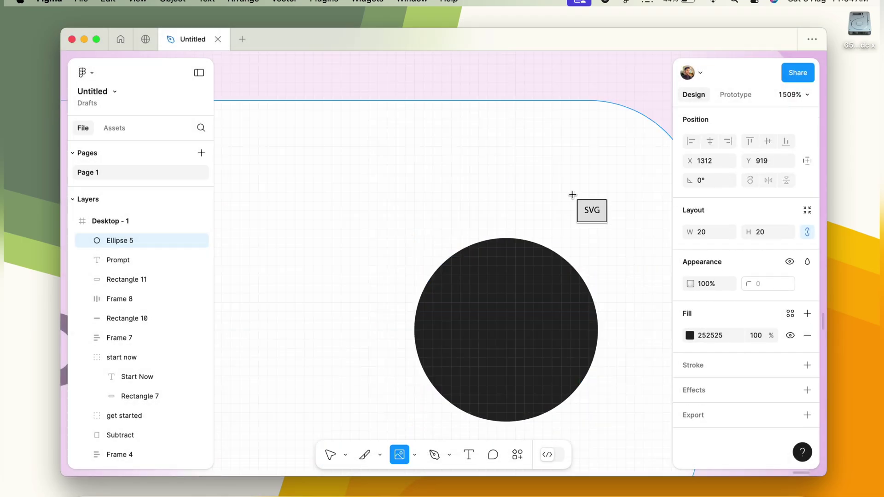
scroll(551, 175, "down", 5)
left_click(468, 413)
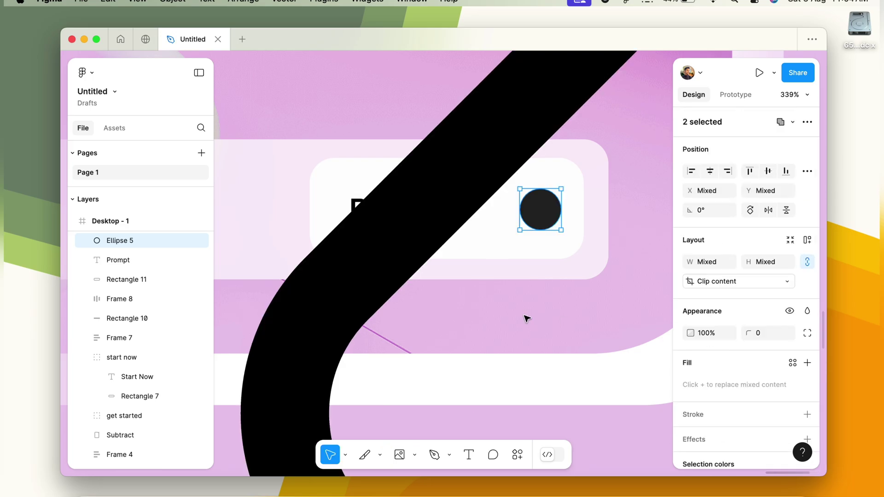
scroll(526, 318, "down", 5)
Pull the chevron vector out of its angle-left frame and delete the empty frame
double_click(476, 347)
mouse_move(458, 339)
left_mouse_down()
mouse_move(335, 415)
mouse_move(245, 433)
left_mouse_up()
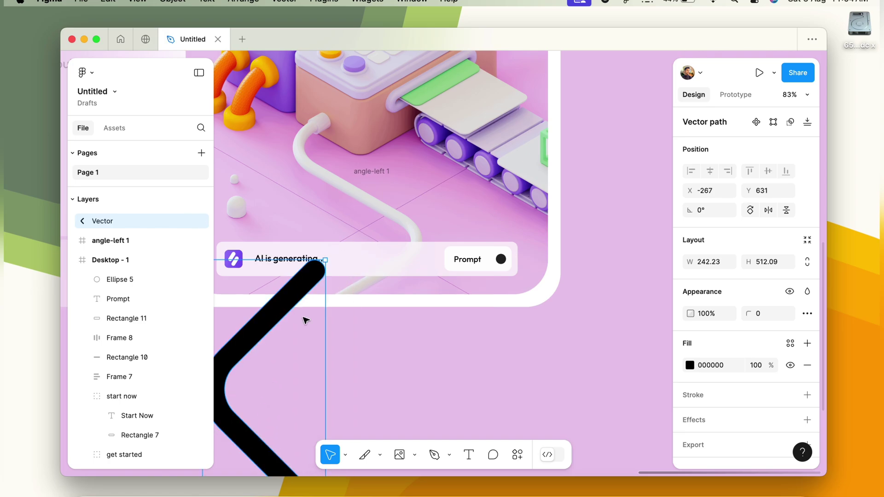
left_click(367, 191)
key("Delete")
left_click_drag(271, 323, 434, 277)
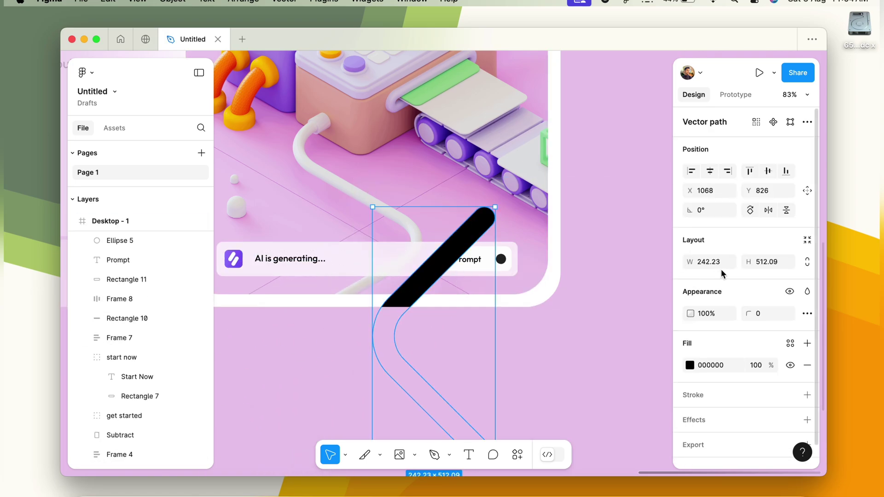
Make the chevron white and shrink it to 5×11 inside the dark circle
mouse_move(494, 209)
left_mouse_down()
mouse_move(421, 296)
mouse_move(376, 423)
mouse_move(395, 364)
mouse_move(387, 379)
mouse_move(494, 256)
mouse_move(487, 262)
left_mouse_up()
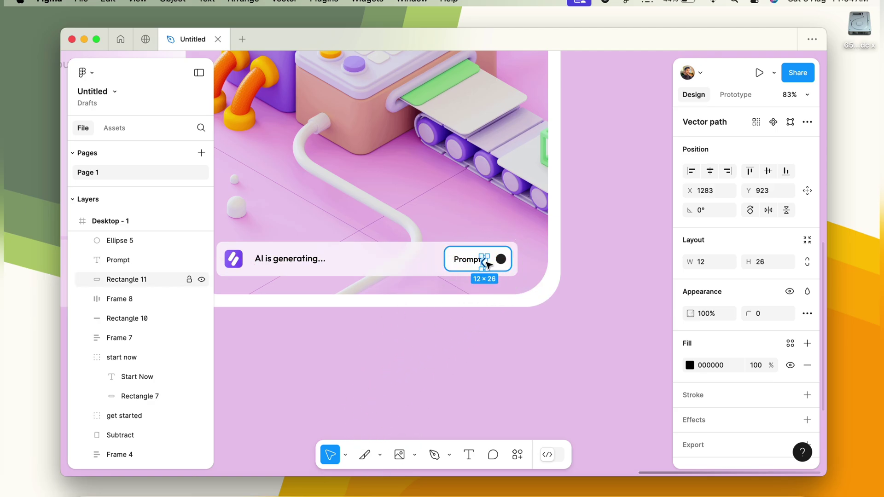
scroll(488, 262, "up", 5)
left_click(690, 365)
left_click_drag(596, 257, 488, 144)
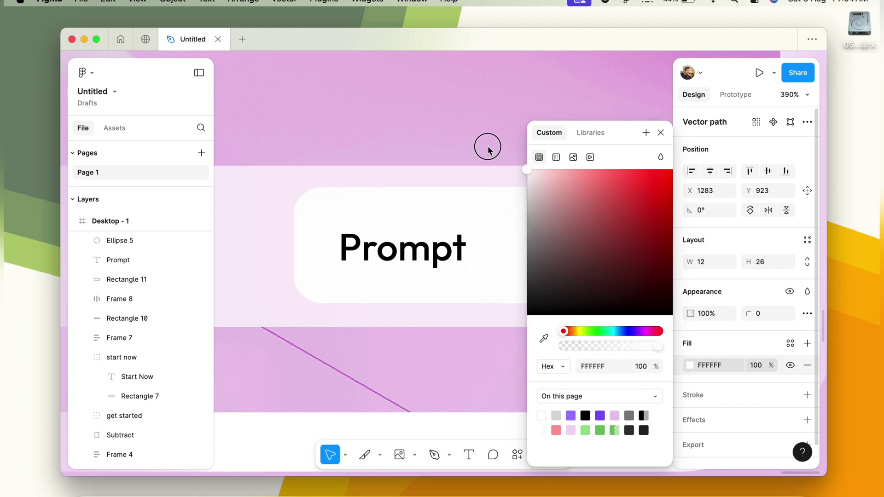
left_click(661, 133)
mouse_move(495, 232)
left_mouse_down()
mouse_move(479, 268)
mouse_move(553, 254)
left_mouse_up()
Rotate the chevron to 90° and add a duplicate rotated -90° above it
scroll(564, 246, "up", 5)
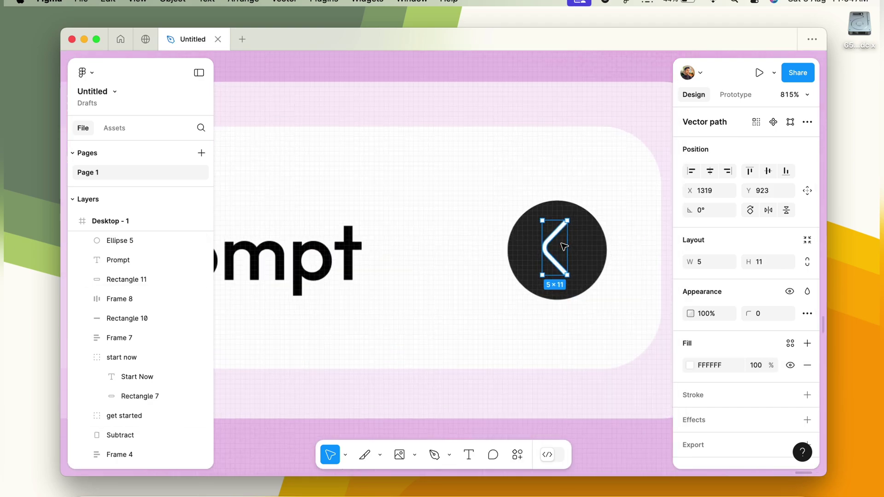
left_click_drag(718, 216, 718, 214)
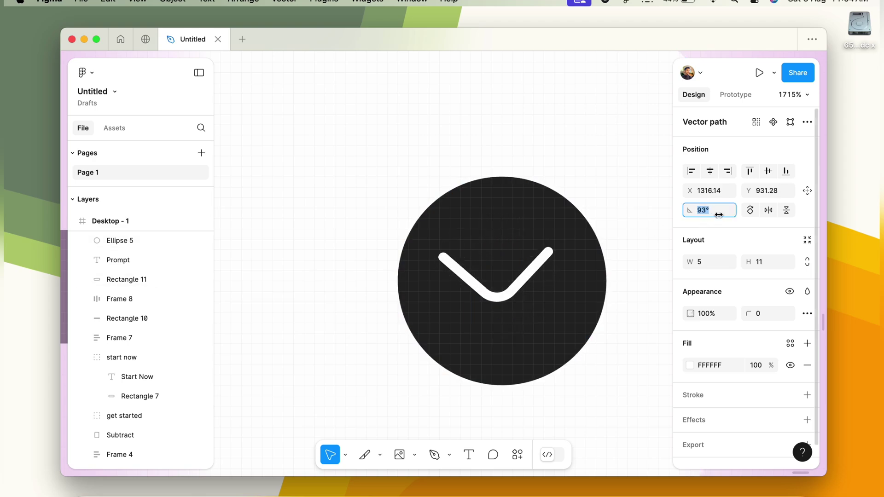
left_click_drag(718, 215, 715, 215)
left_click_drag(512, 297, 513, 326)
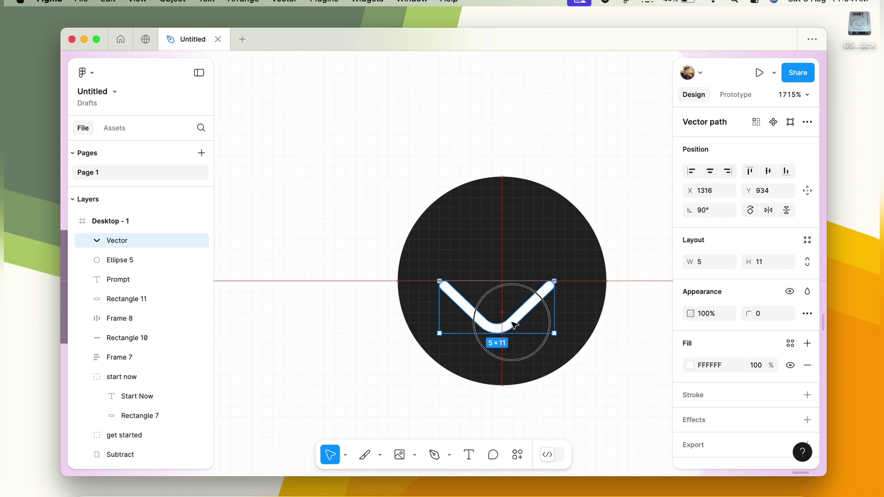
left_click_drag(513, 325, 505, 273, "alt")
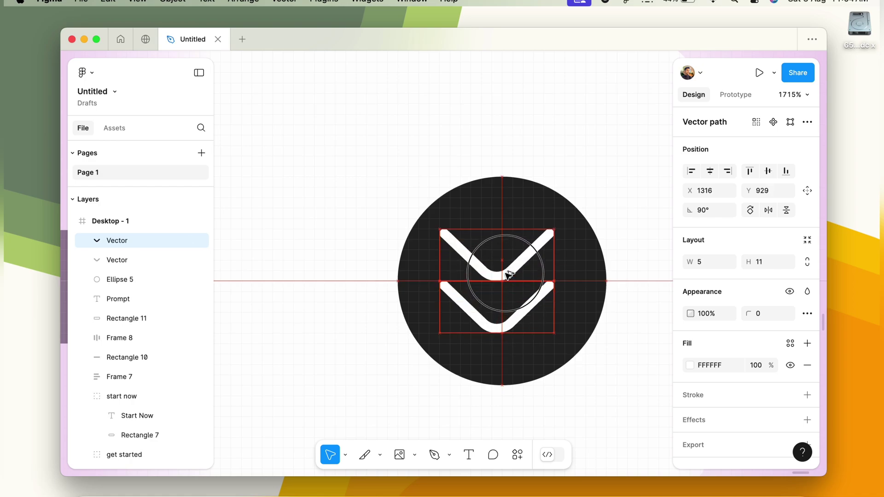
left_click(706, 210)
type("-")
key("Return")
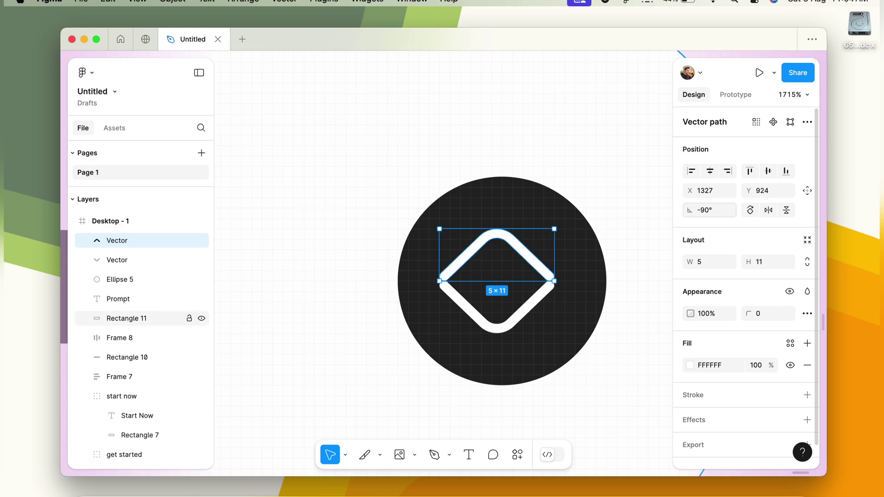
left_click_drag(518, 258, 518, 250)
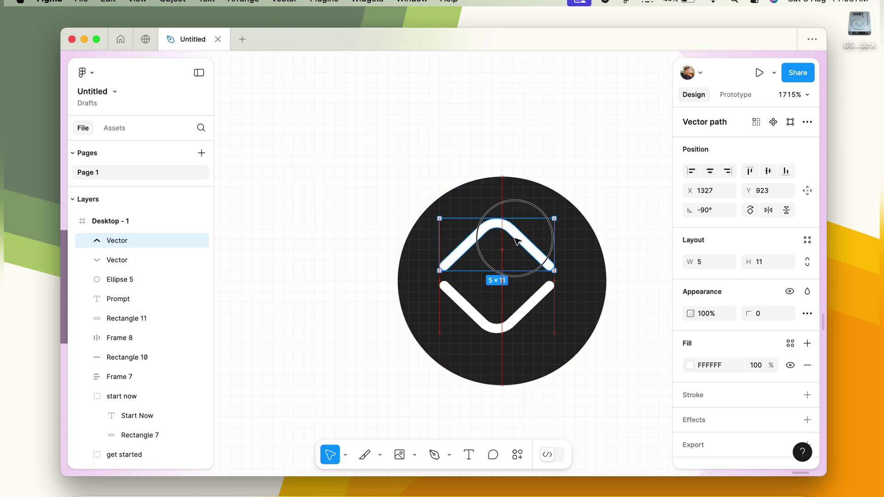
Group the two stacked chevrons into one icon
left_click(524, 314, "shift")
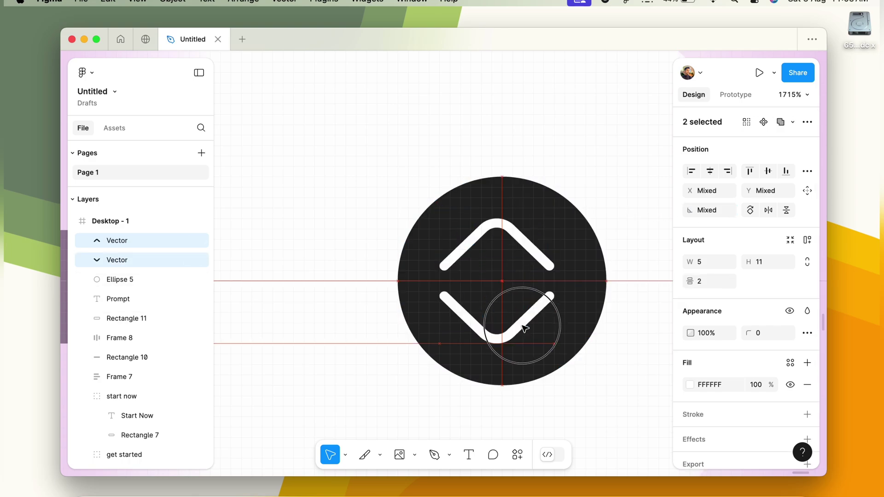
scroll(524, 315, "down", 5)
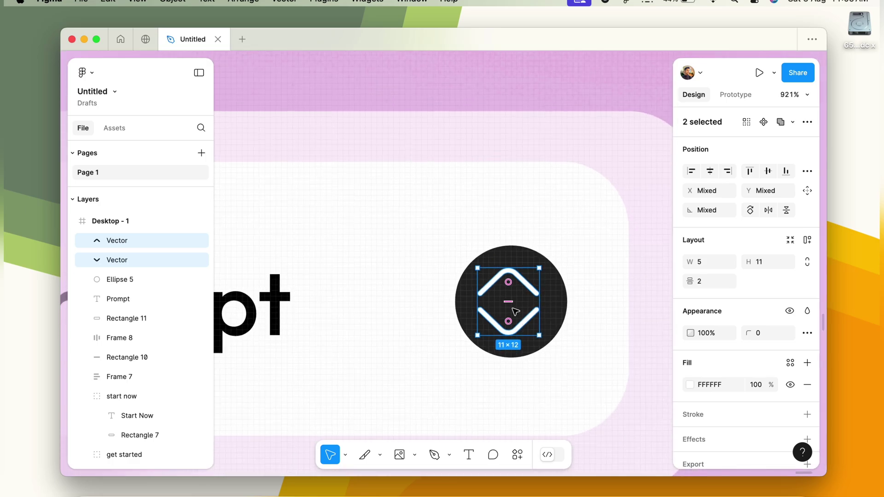
key("ctrl+g")
scroll(511, 318, "down", 7)
scroll(493, 328, "down", 4)
left_click(494, 334)
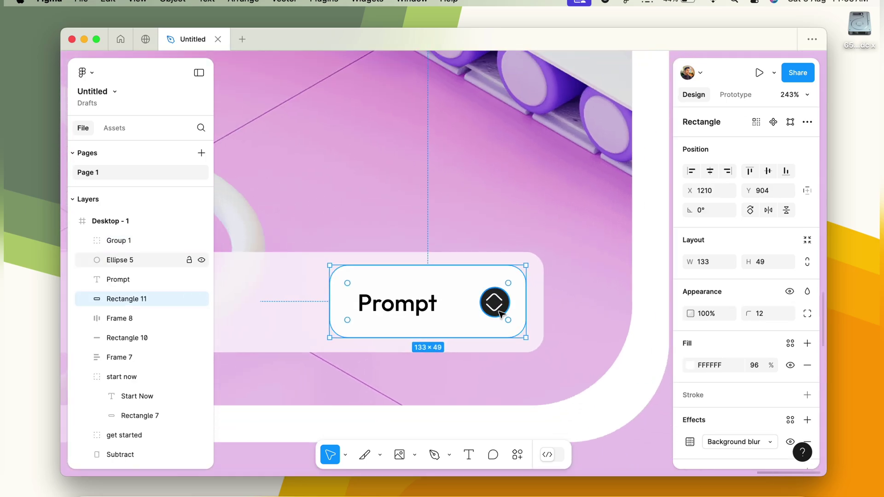
double_click(501, 314)
scroll(488, 304, "up", 5)
Shrink the chevron pair slightly, group it with the dark circle, and name the group 'icon'
left_click(119, 241)
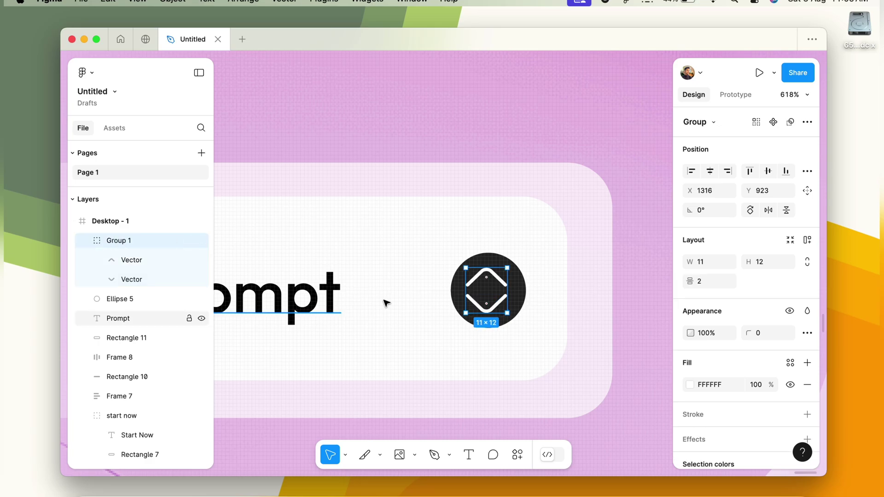
left_click_drag(507, 313, 491, 304)
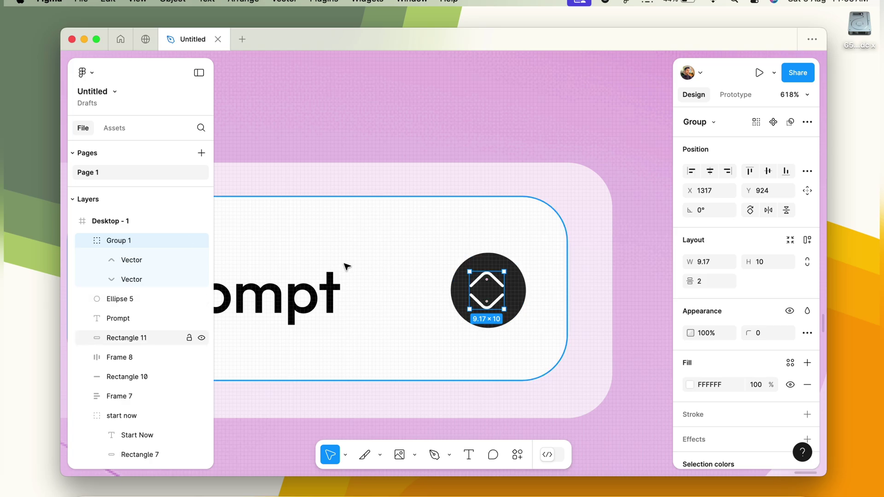
left_click(102, 299, "shift")
key("super+g")
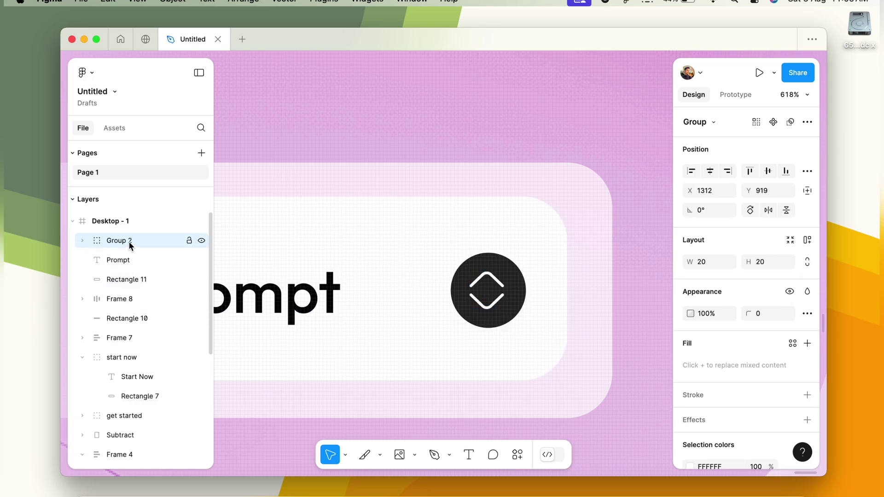
double_click(129, 241)
type("ico")
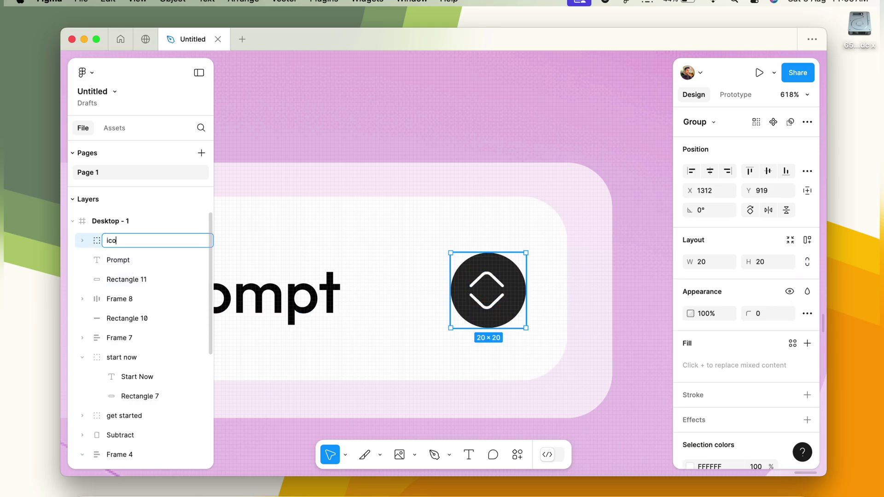
type("ns")
key("BackSpace")
key("Return")
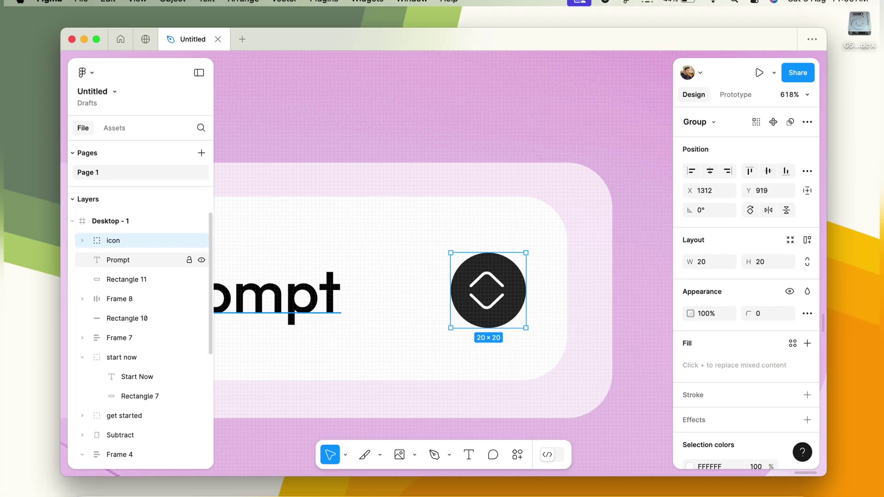
Select the Prompt text and pill background along with the icon, zooming to the selection
left_click(118, 260, "shift")
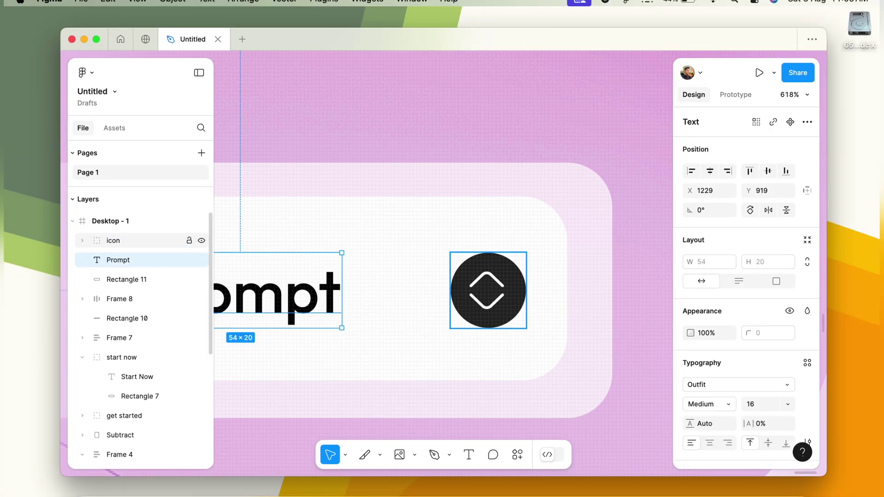
left_click(126, 279, "shift")
key("shift+2")
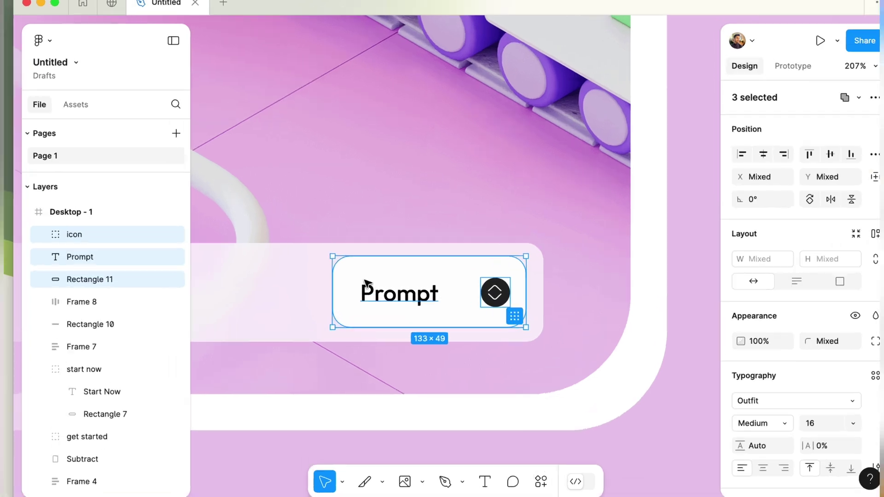
scroll(552, 272, "down", 5)
Group the pill background, Prompt text and icon, and name the group 'prompt'
key("super+g")
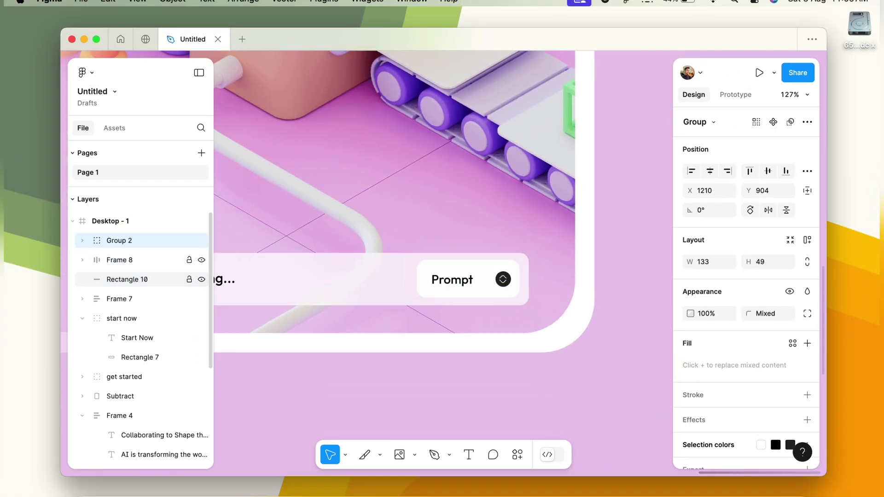
double_click(113, 240)
type("prompt")
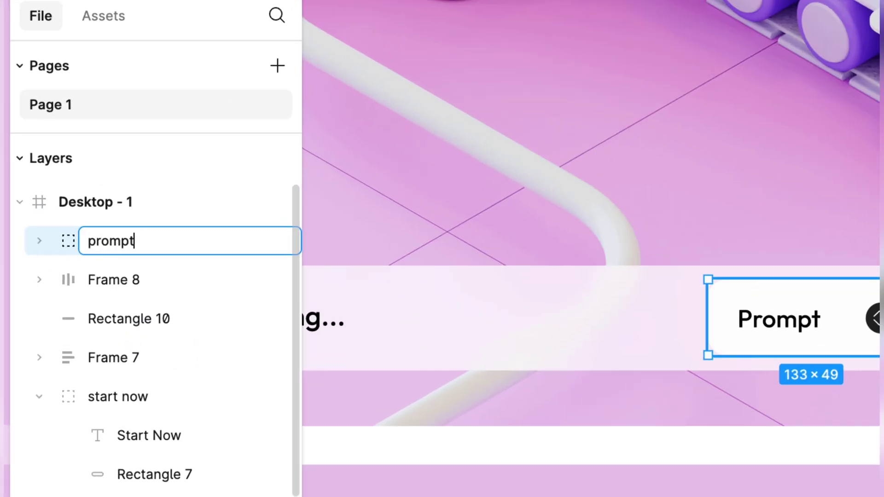
key("Return")
scroll(414, 230, "down", 5)
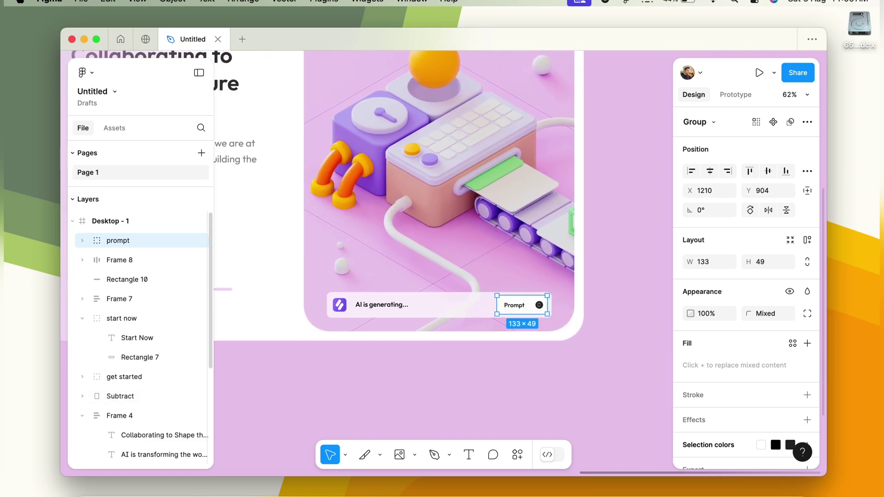
Group the prompt pill with Frame 8 and Rectangle 10 as 'AI generating'
left_click(119, 260, "shift")
left_click(127, 279, "shift")
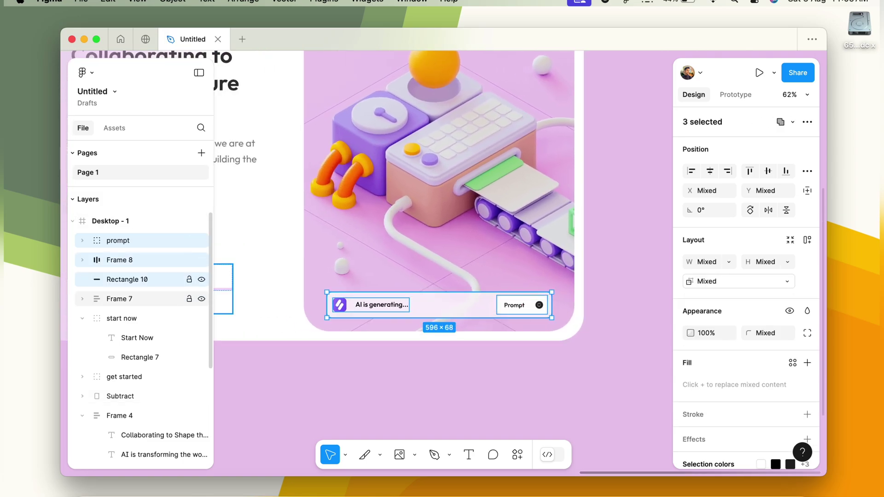
key("super+g")
double_click(129, 240)
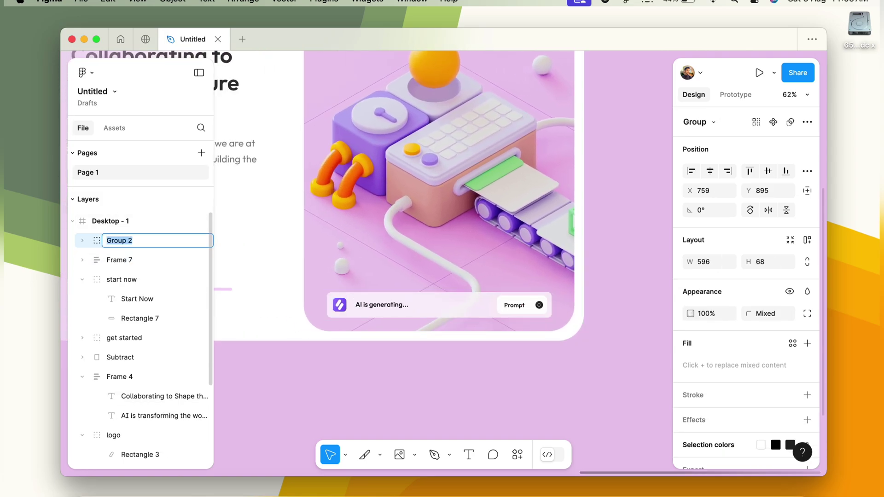
type("s")
key("BackSpace")
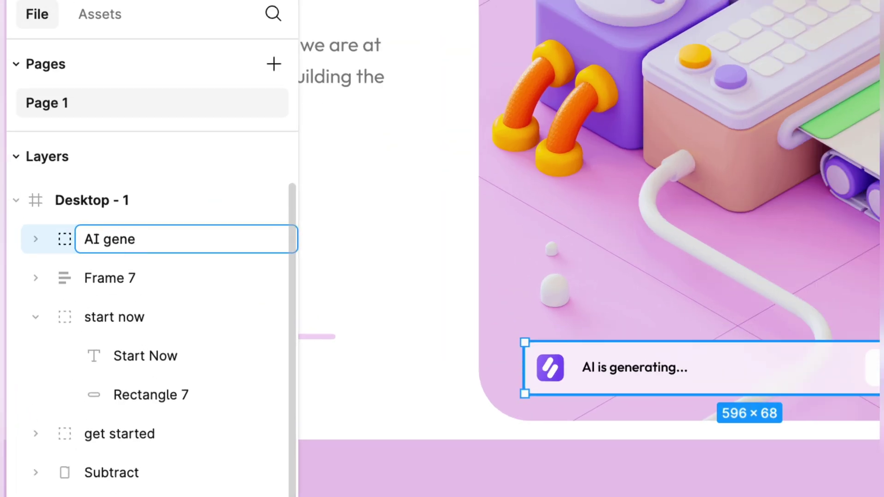
key("Return")
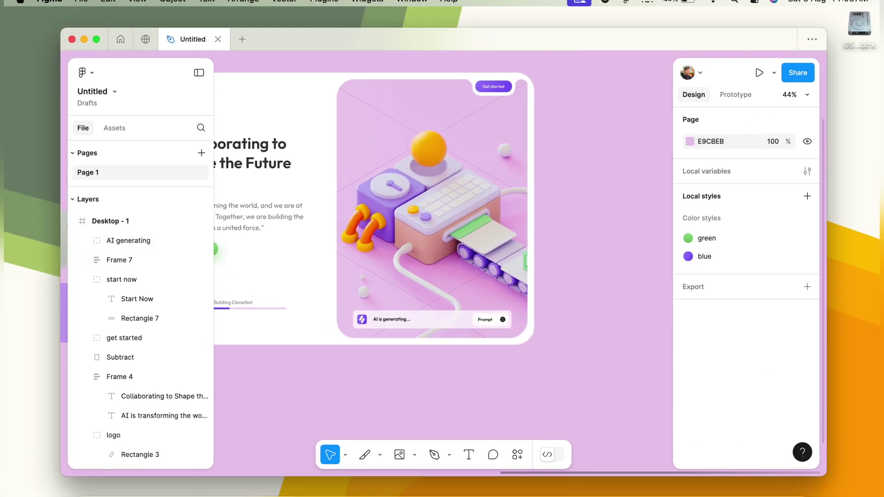
scroll(406, 208, "left", 5)
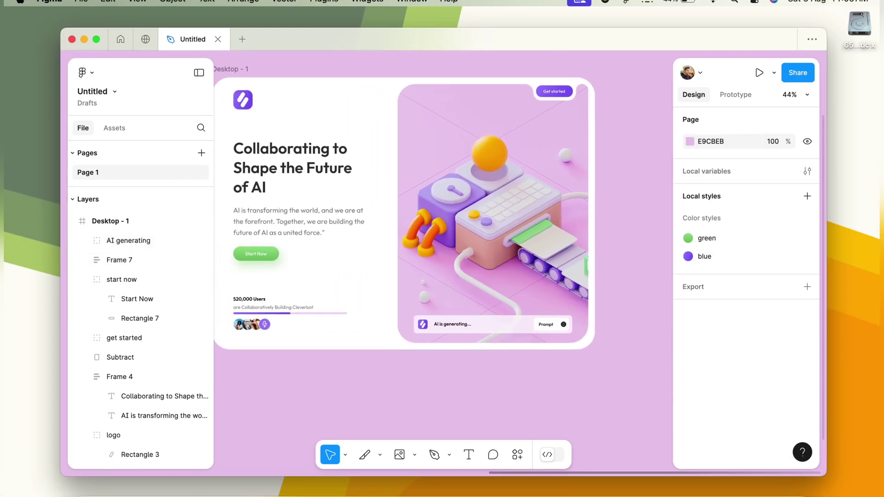